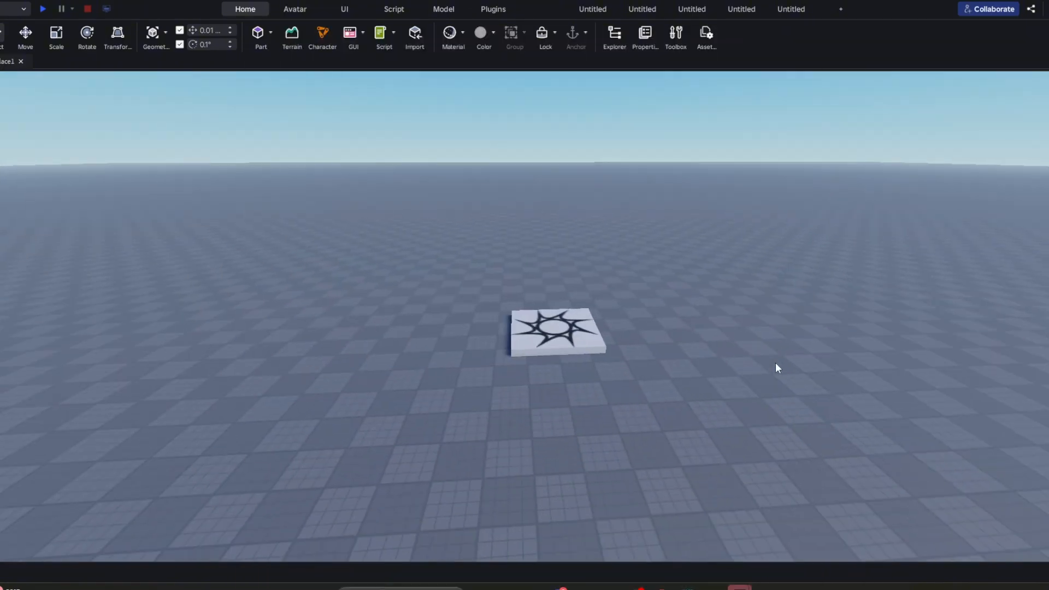
{"action": "mouse_move", "coordinate": [775, 362]}
{"action": "right_mouse_down"}
{"action": "mouse_move", "coordinate": [764, 351]}
{"action": "mouse_move", "coordinate": [778, 371]}
{"action": "mouse_move", "coordinate": [770, 362]}
{"action": "right_mouse_up"}
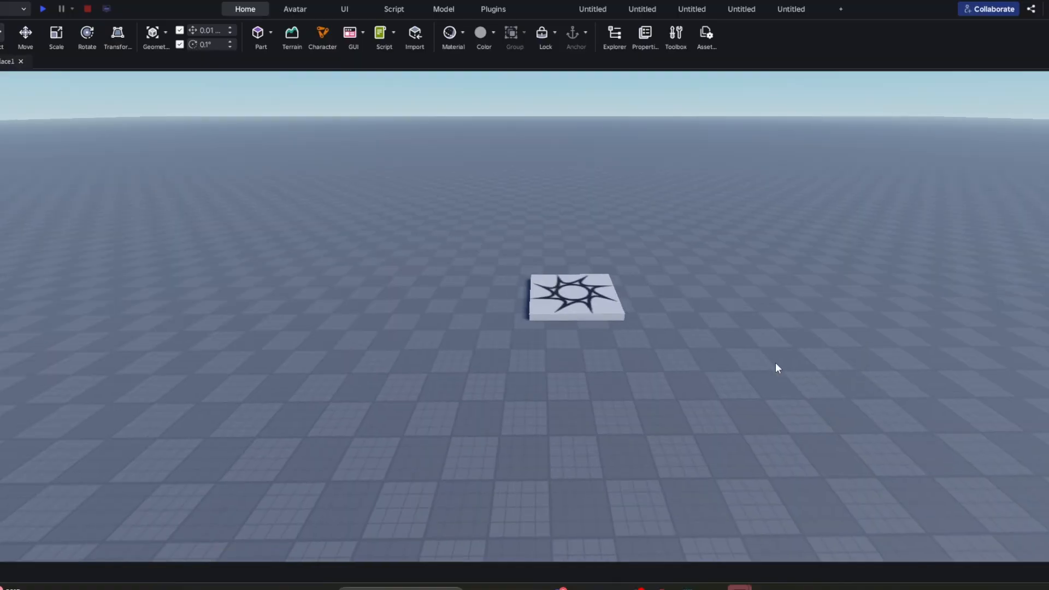
{"action": "right_click_drag", "start_coordinate": [775, 362], "coordinate": [777, 355]}
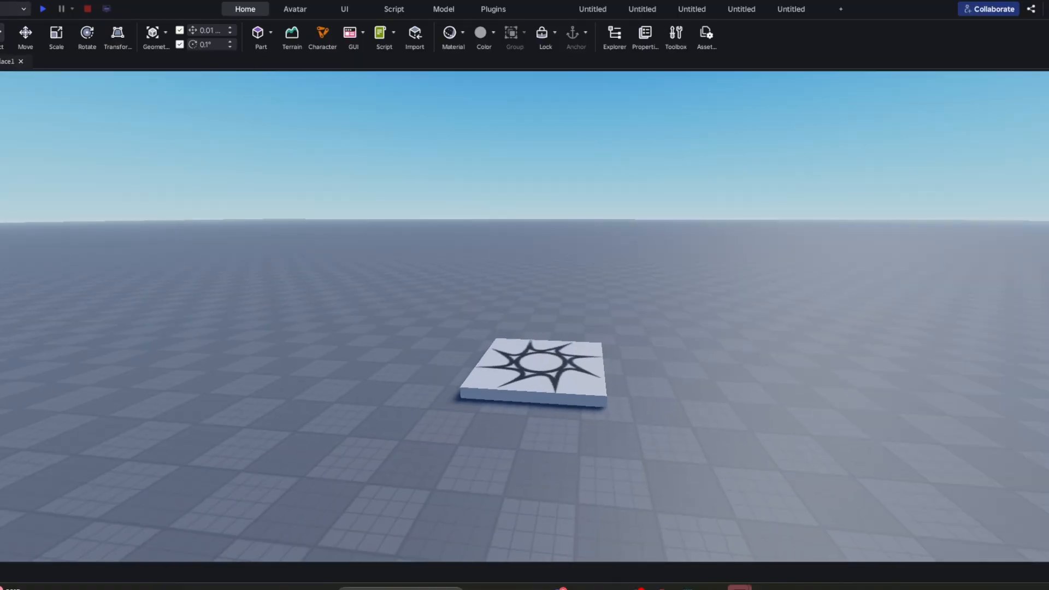
{"action": "left_click", "coordinate": [294, 9]}
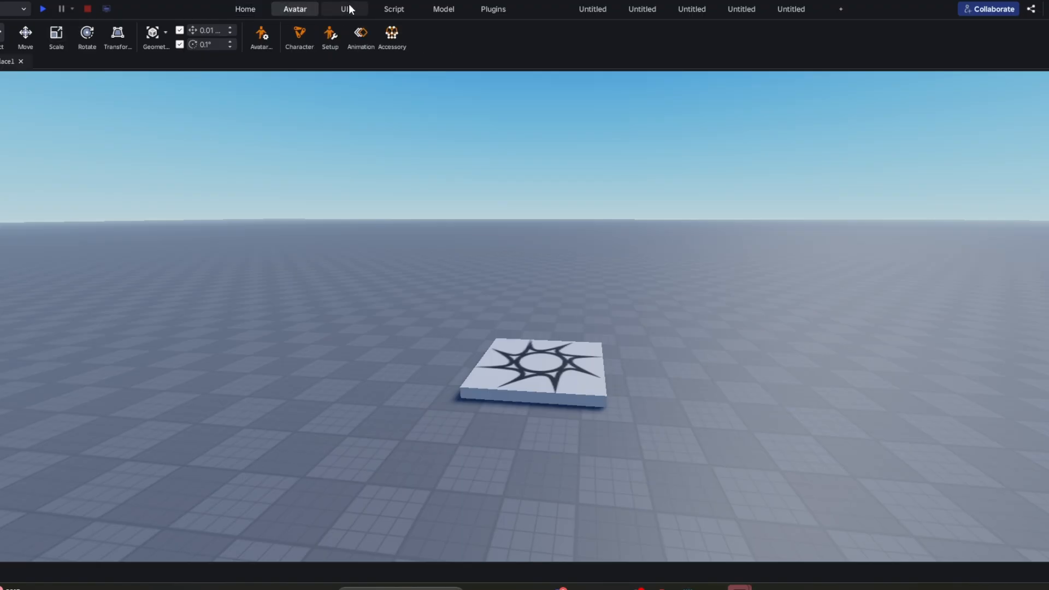
{"action": "left_click", "coordinate": [344, 8]}
{"action": "left_click", "coordinate": [394, 8]}
{"action": "left_click", "coordinate": [443, 9]}
{"action": "left_click", "coordinate": [471, 9]}
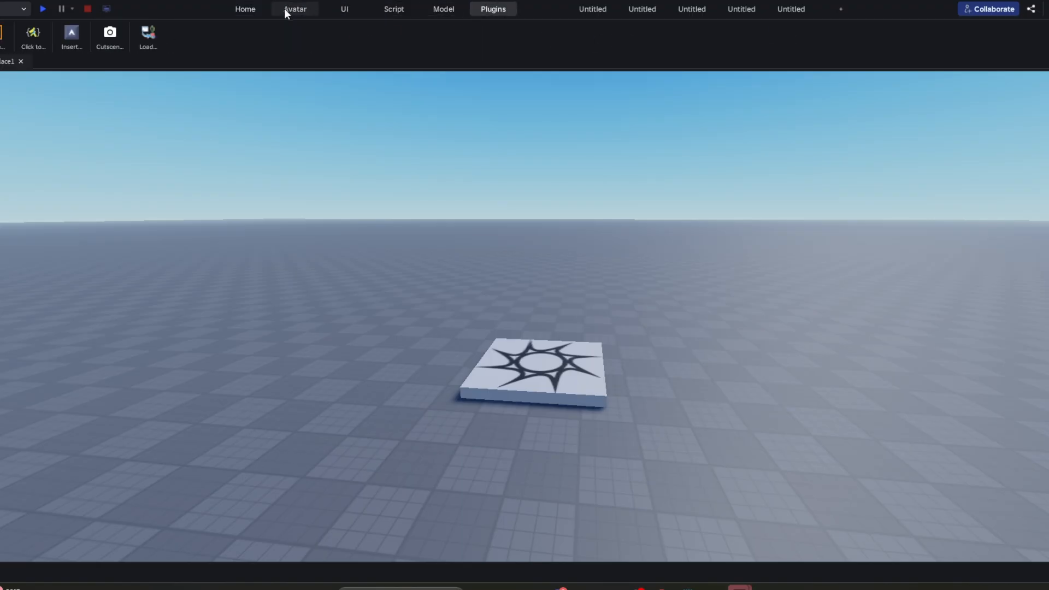
{"action": "left_click", "coordinate": [250, 8]}
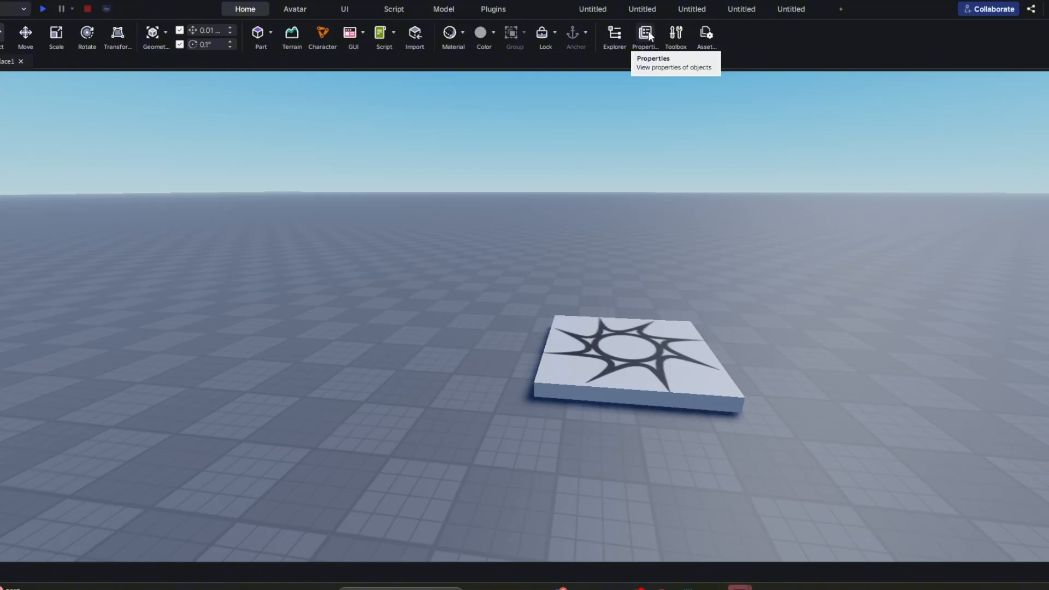
- Show the Explorer and Properties windows and check the contents of Workspace
{"action": "left_click", "coordinate": [612, 34]}
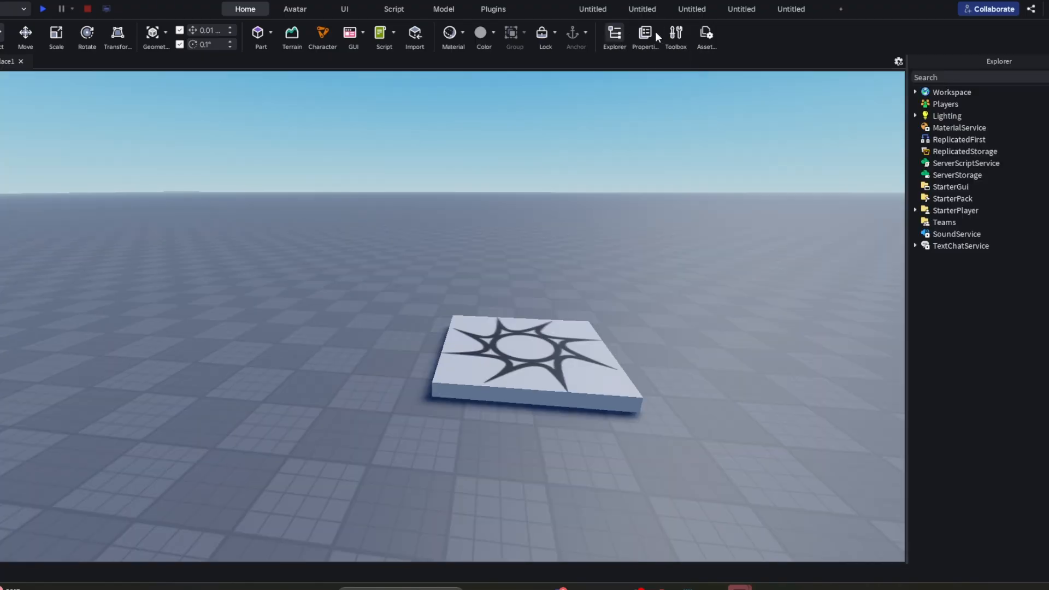
{"action": "left_click", "coordinate": [645, 36]}
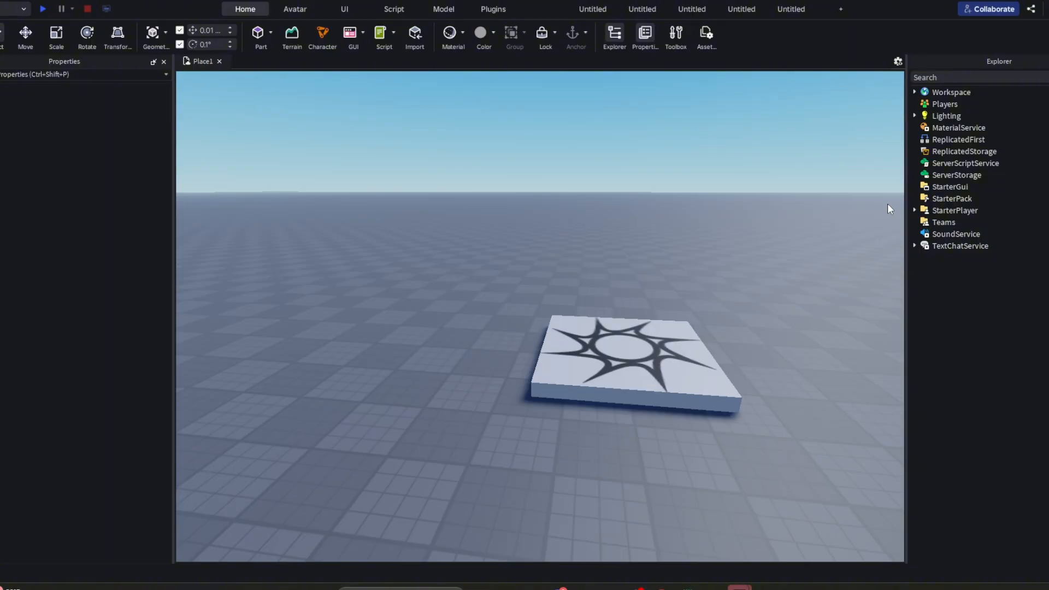
{"action": "left_click", "coordinate": [914, 91]}
{"action": "left_click", "coordinate": [915, 91]}
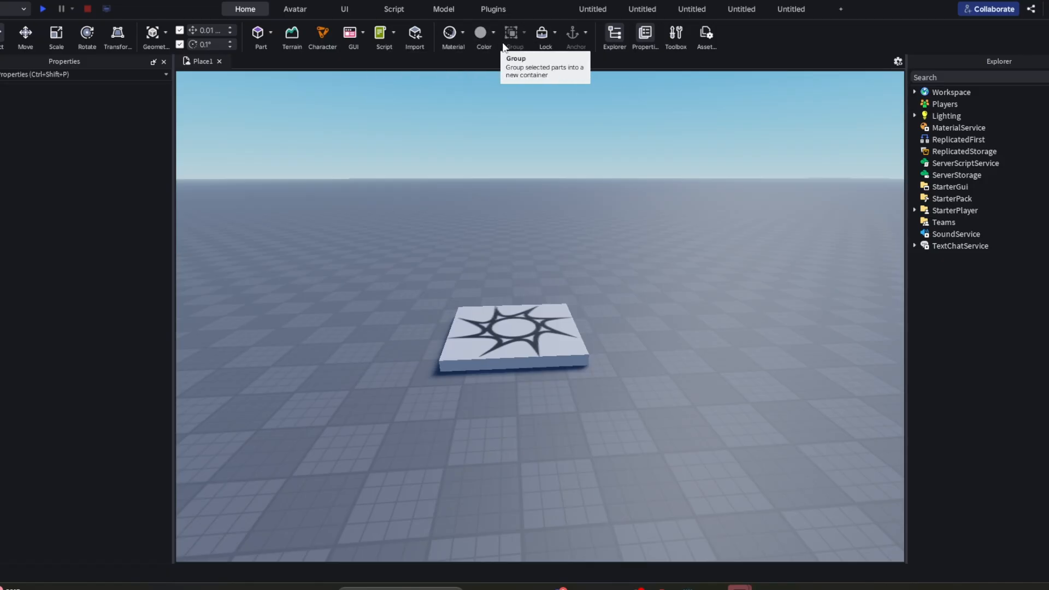
- Insert a new block part into the workspace
{"action": "left_click", "coordinate": [257, 34]}
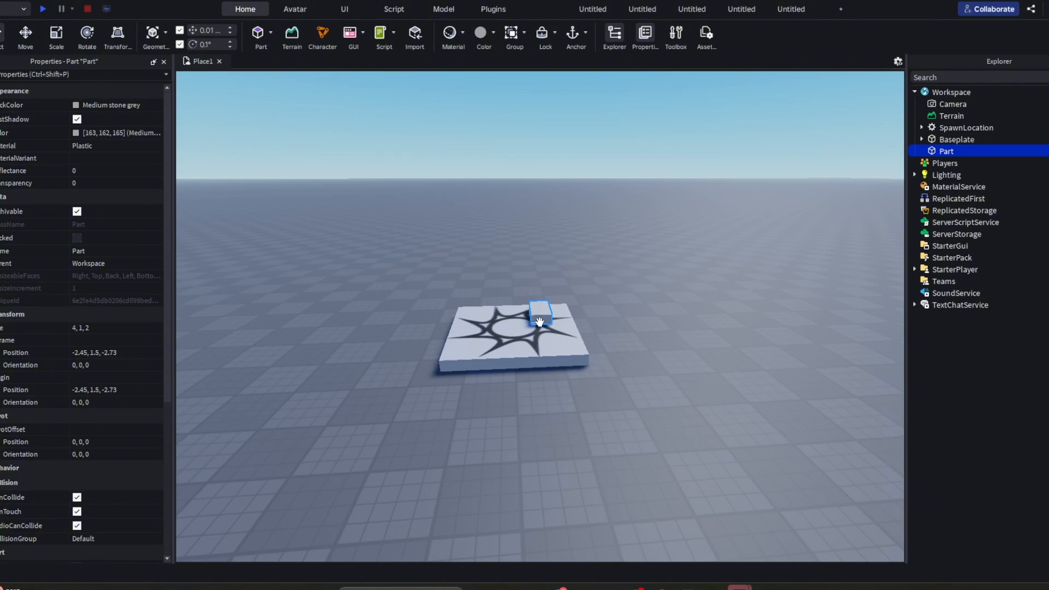
- Examine the new part on the spawn location from several angles and distances by flying the camera around it
{"action": "right_click_drag", "start_coordinate": [563, 337], "coordinate": [562, 338]}
{"action": "key", "text": "w"}
{"action": "key", "text": "a"}
{"action": "key", "text": "s"}
{"action": "key", "text": "d"}
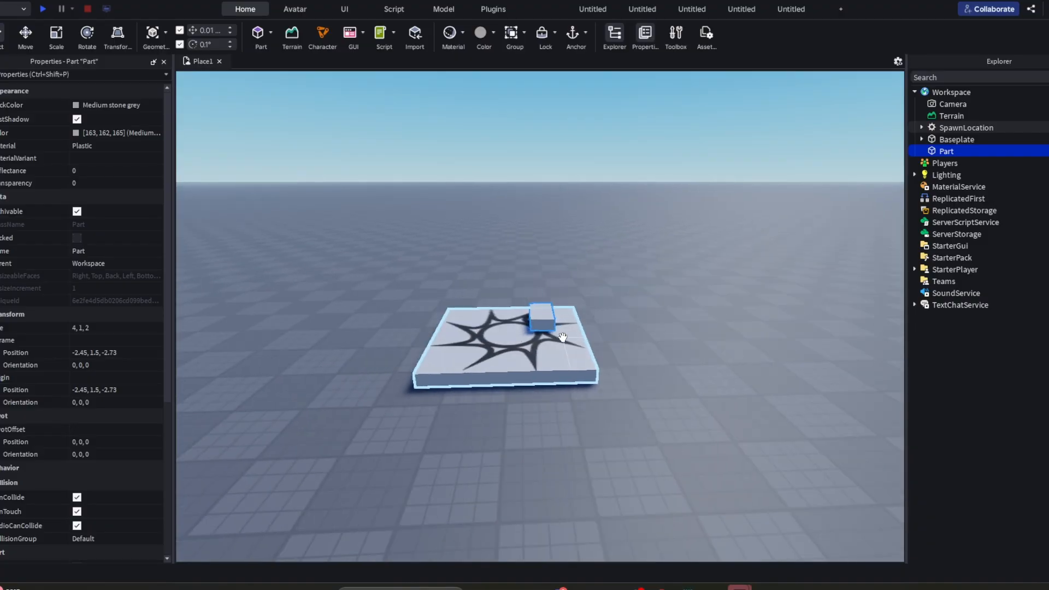
{"action": "key", "text": "w"}
{"action": "key", "text": "a"}
{"action": "key", "text": "s"}
{"action": "key", "text": "d"}
{"action": "key", "text": "w"}
{"action": "key", "text": "a"}
{"action": "key", "text": "w"}
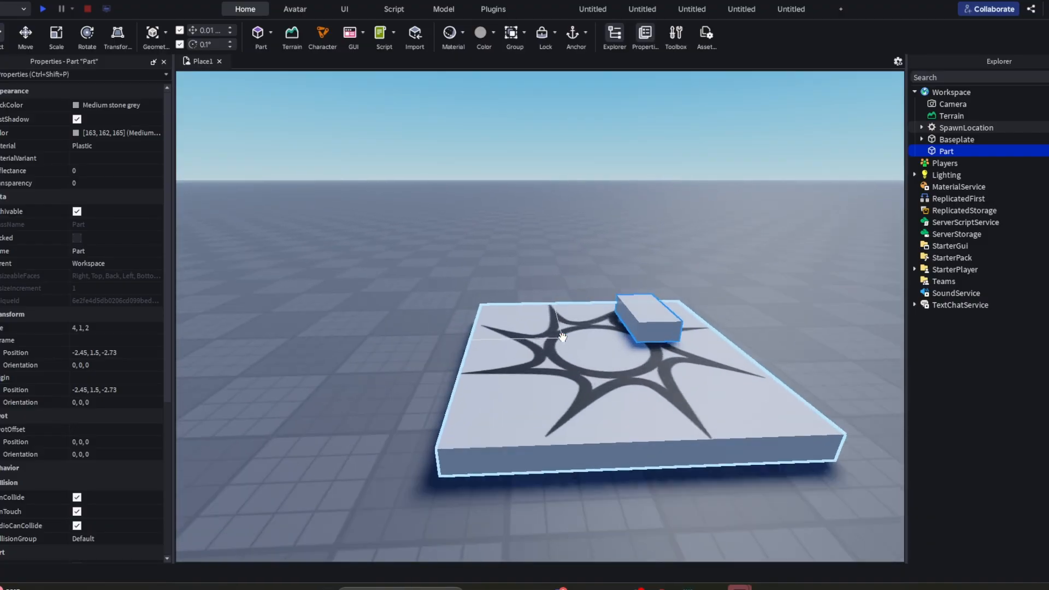
{"action": "key", "text": "s"}
{"action": "key", "text": "d"}
{"action": "key", "text": "w"}
{"action": "key", "text": "s"}
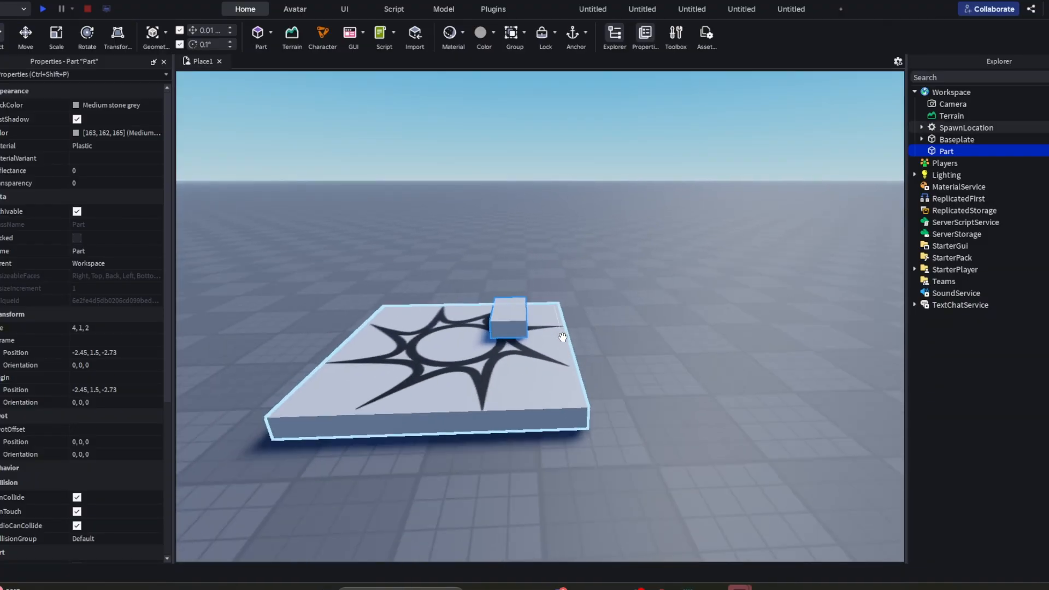
{"action": "key", "text": "s"}
{"action": "key", "text": "w"}
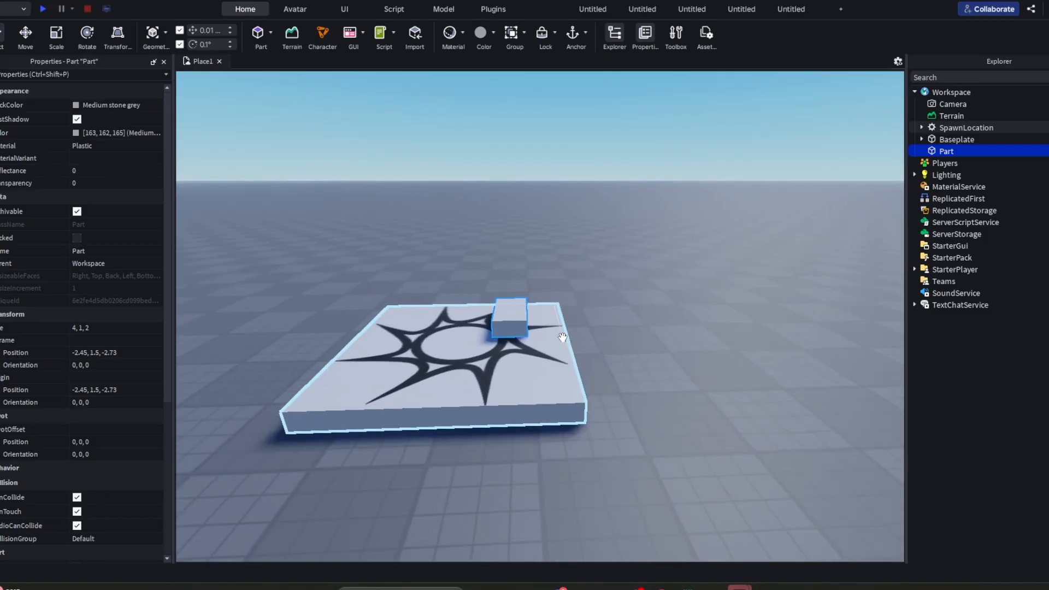
{"action": "right_click_drag", "start_coordinate": [562, 338], "coordinate": [562, 338]}
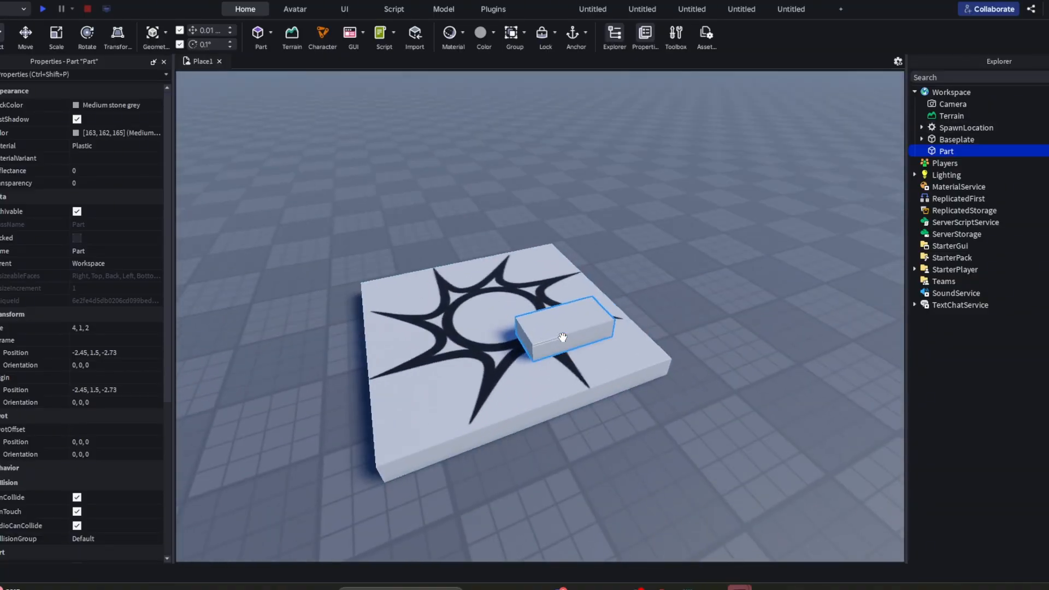
{"action": "scroll", "coordinate": [598, 304], "scroll_direction": "up", "scroll_amount": 8}
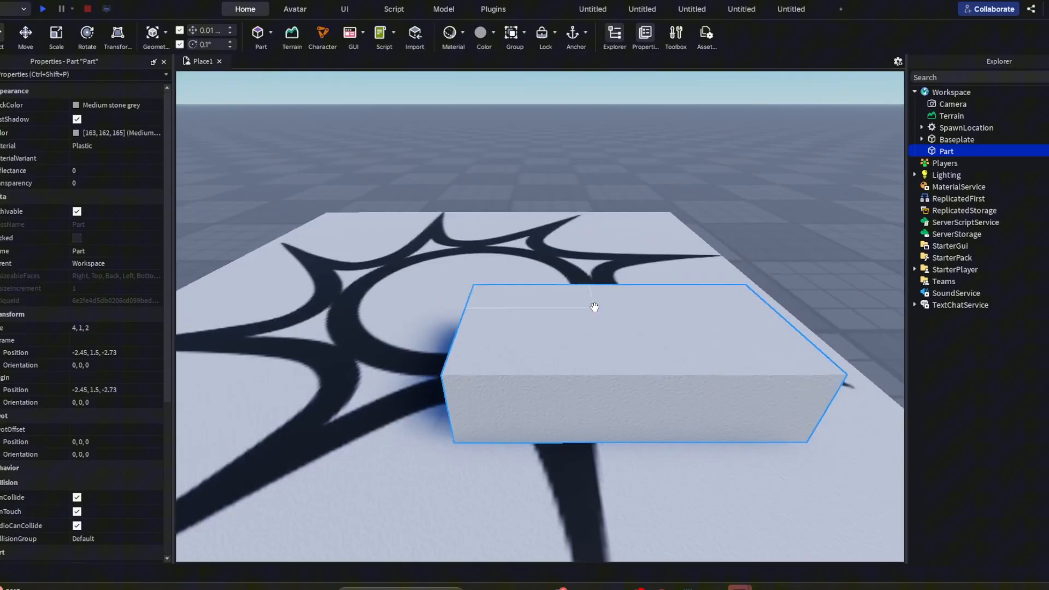
{"action": "scroll", "coordinate": [594, 307], "scroll_direction": "down", "scroll_amount": 6}
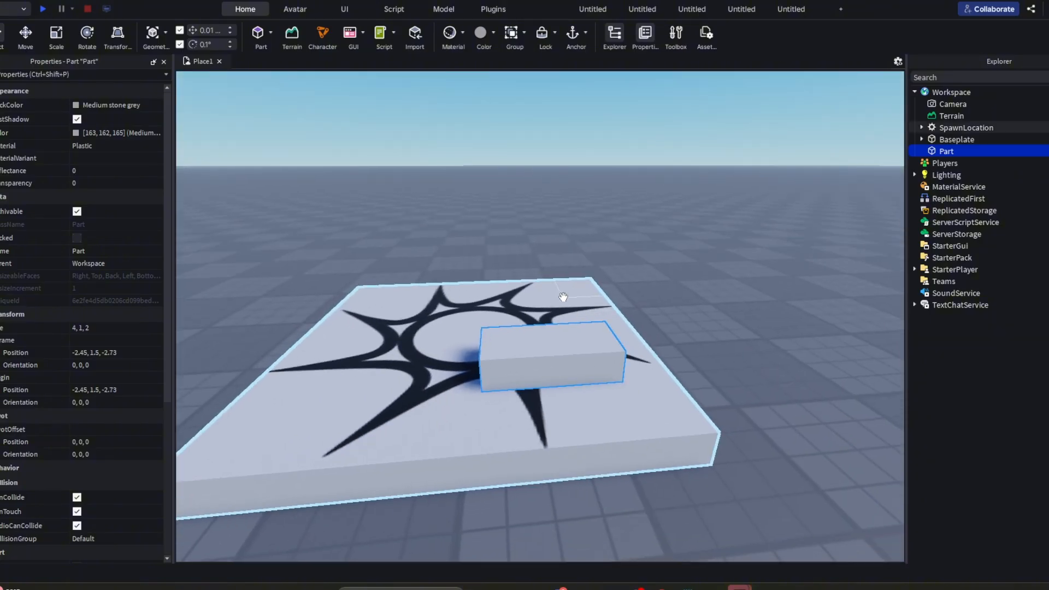
- Move the part freely across the spawn location and place it near the centre at about -0.14, 1.5, 0.19
{"action": "left_click_drag", "start_coordinate": [565, 353], "coordinate": [688, 272]}
{"action": "right_click_drag", "start_coordinate": [688, 272], "coordinate": [688, 272]}
{"action": "left_click_drag", "start_coordinate": [688, 272], "coordinate": [688, 272]}
{"action": "right_click_drag", "start_coordinate": [688, 272], "coordinate": [688, 272]}
{"action": "left_click_drag", "start_coordinate": [688, 272], "coordinate": [688, 272]}
{"action": "right_click_drag", "start_coordinate": [688, 272], "coordinate": [688, 272]}
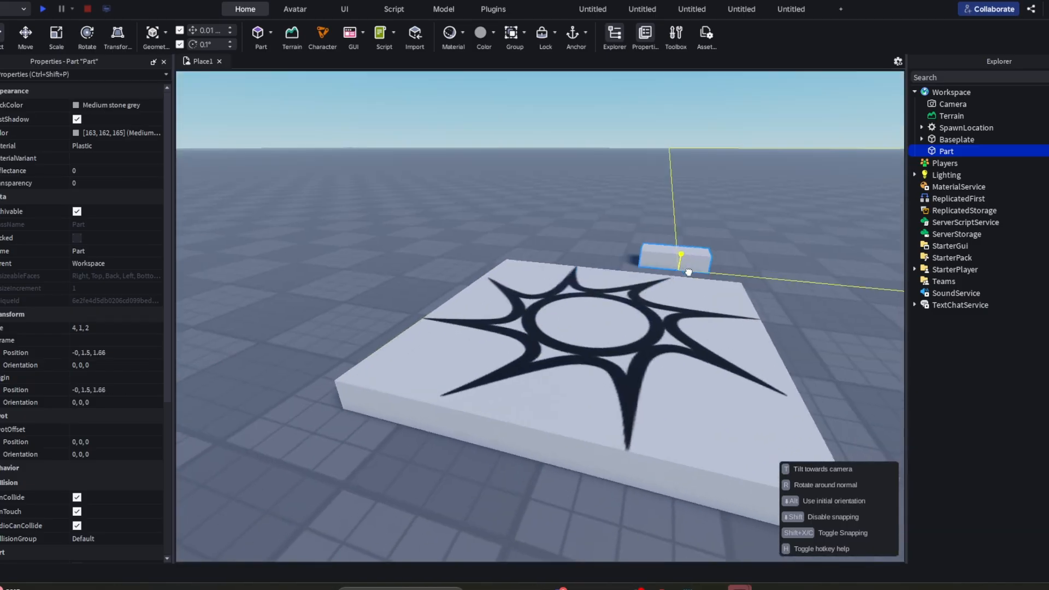
{"action": "left_click_drag", "start_coordinate": [688, 272], "coordinate": [688, 272]}
{"action": "right_click_drag", "start_coordinate": [688, 272], "coordinate": [688, 272]}
{"action": "left_click_drag", "start_coordinate": [688, 272], "coordinate": [582, 314]}
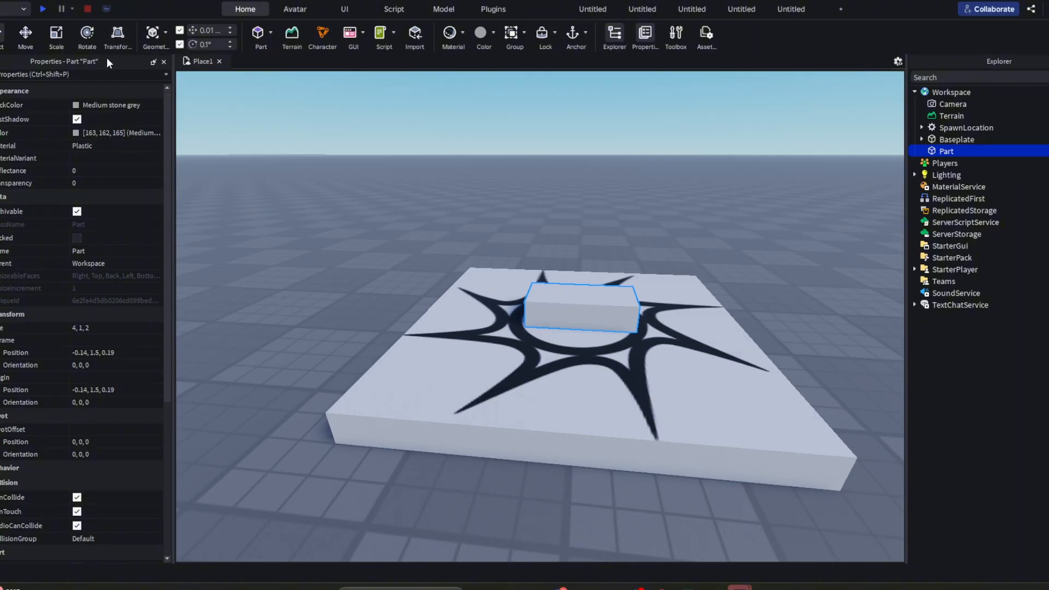
- Raise the part above the spawn location with the Move tool to a height of about 5.93
{"action": "left_click", "coordinate": [26, 34]}
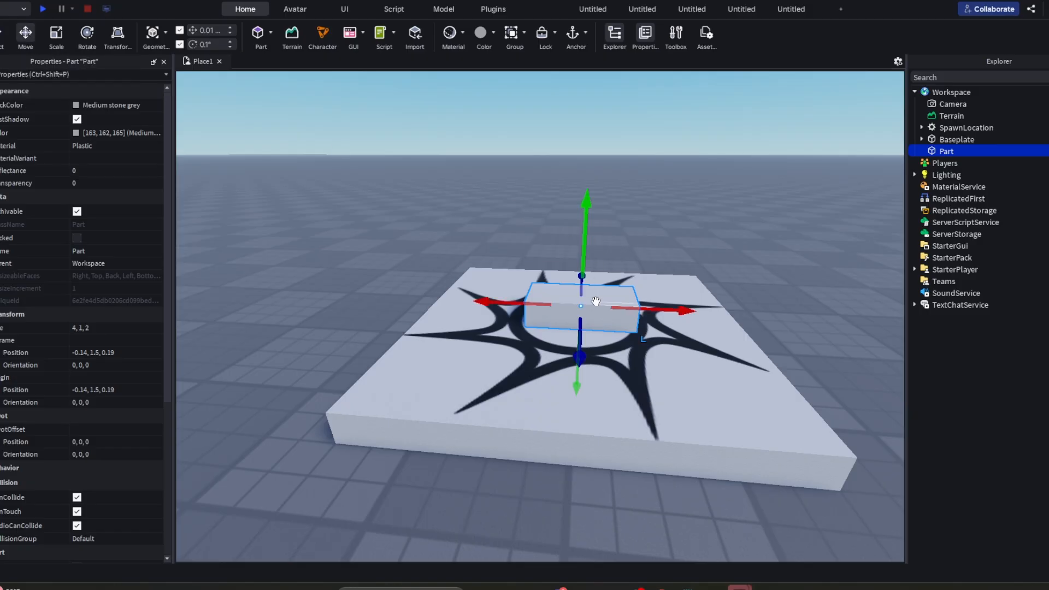
{"action": "left_click_drag", "start_coordinate": [573, 235], "coordinate": [641, 185]}
{"action": "right_click_drag", "start_coordinate": [641, 185], "coordinate": [640, 182]}
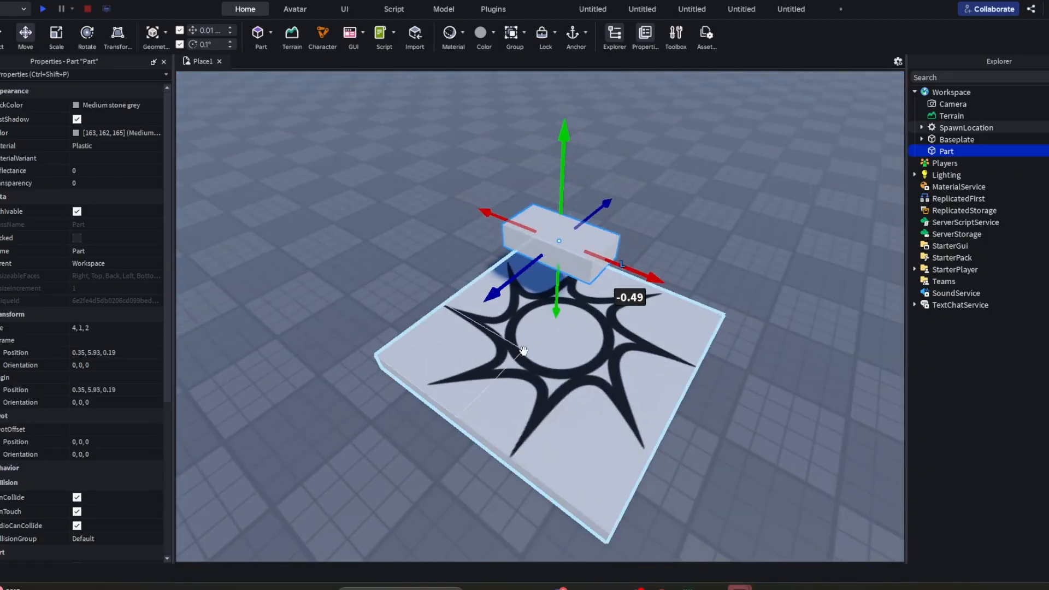
- Move the floating part along its horizontal axes, away from the spawn location, to about 10.97, 5.93, 0.46
{"action": "left_click_drag", "start_coordinate": [598, 208], "coordinate": [571, 230]}
{"action": "left_click_drag", "start_coordinate": [590, 285], "coordinate": [569, 276]}
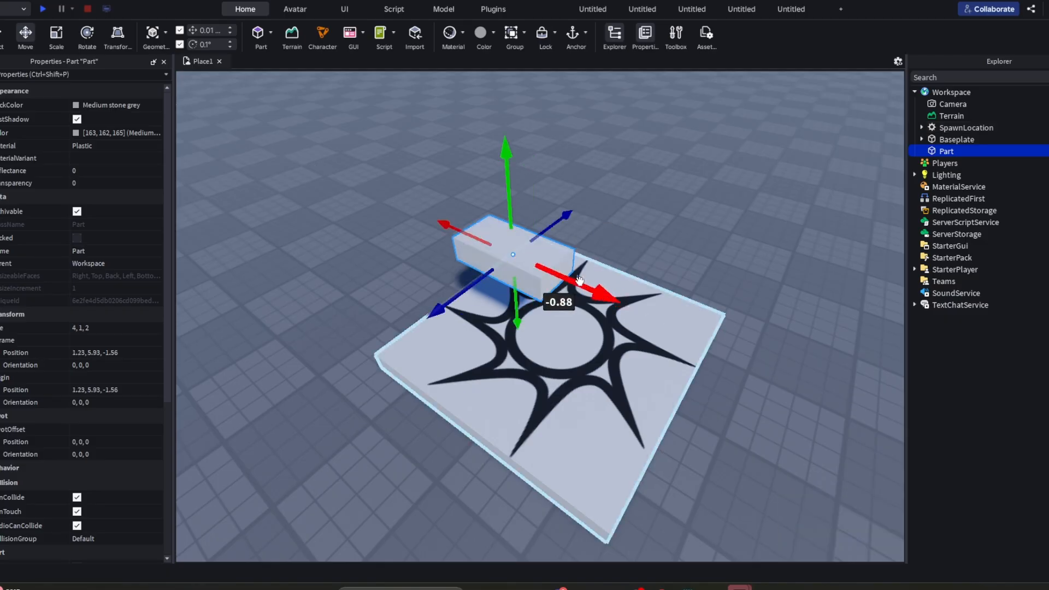
{"action": "left_click_drag", "start_coordinate": [560, 217], "coordinate": [587, 202]}
{"action": "left_click_drag", "start_coordinate": [598, 241], "coordinate": [438, 156]}
{"action": "right_click_drag", "start_coordinate": [604, 296], "coordinate": [604, 297]}
{"action": "key", "text": "w"}
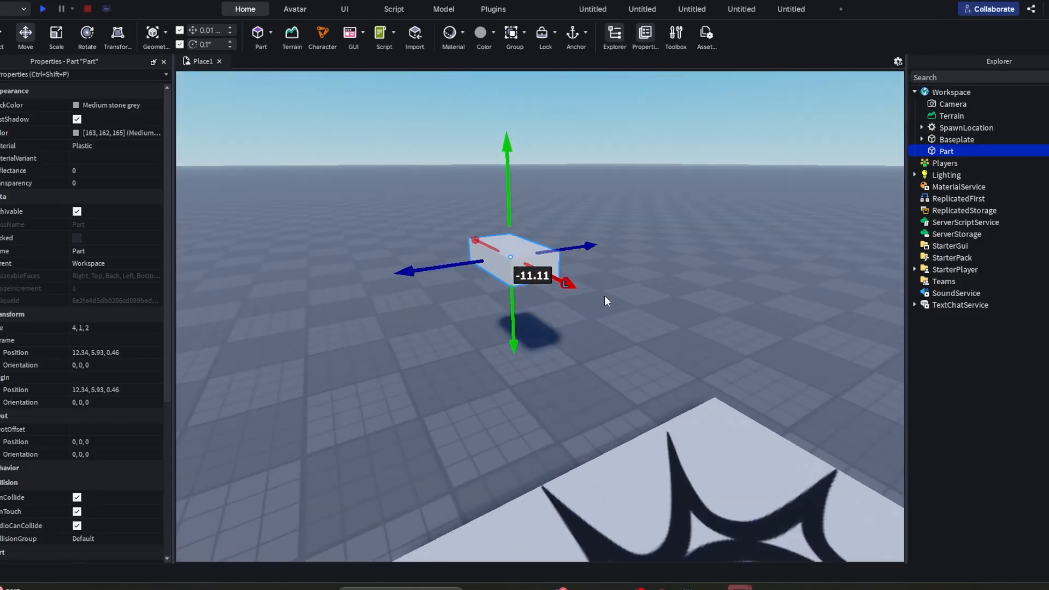
{"action": "left_click_drag", "start_coordinate": [567, 282], "coordinate": [600, 240]}
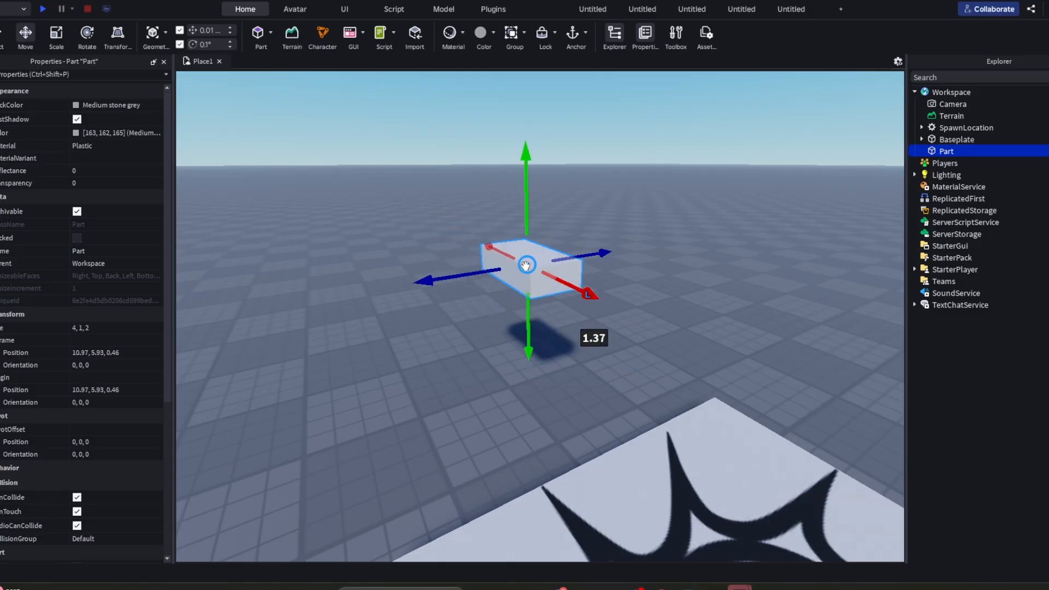
{"action": "right_click_drag", "start_coordinate": [533, 268], "coordinate": [582, 388]}
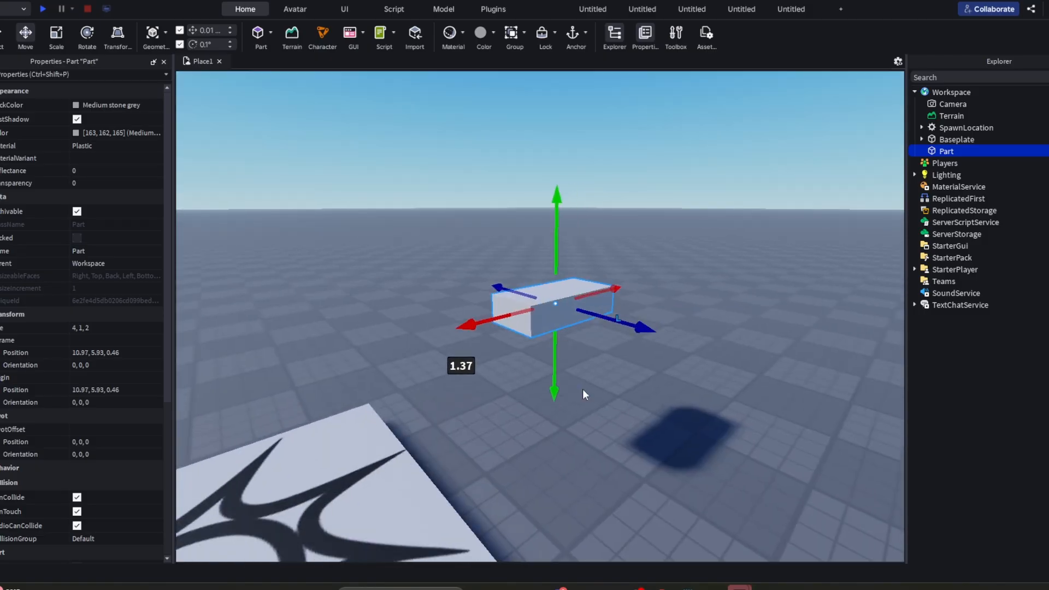
- Rotate the part around several axes to an orientation of about 33.6, -59.8, -43.6 degrees
{"action": "left_click", "coordinate": [87, 33]}
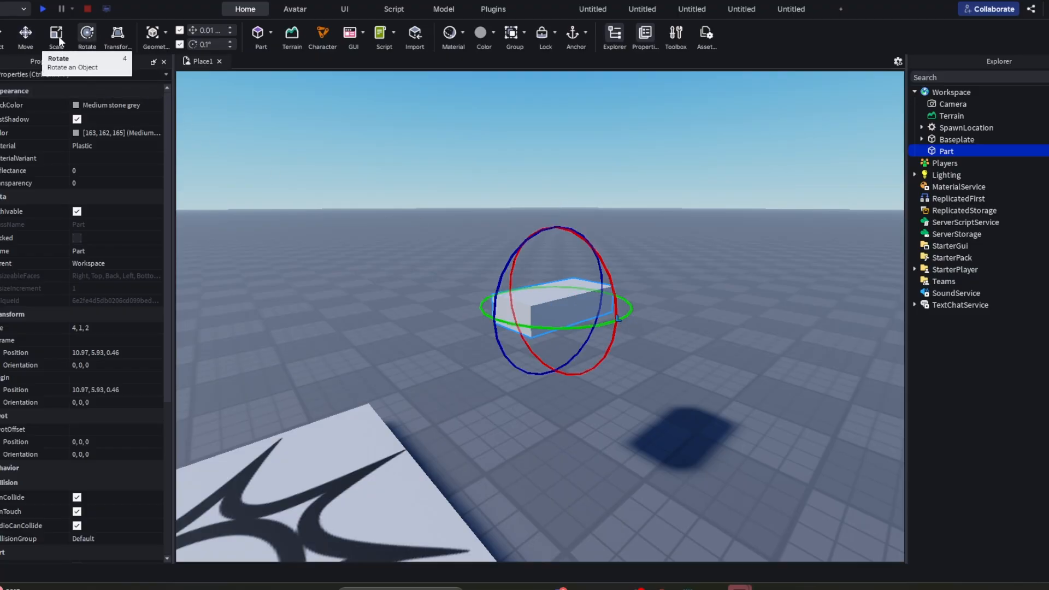
{"action": "right_click_drag", "start_coordinate": [627, 286], "coordinate": [627, 286]}
{"action": "right_click_drag", "start_coordinate": [702, 263], "coordinate": [702, 264]}
{"action": "right_click_drag", "start_coordinate": [562, 229], "coordinate": [574, 233]}
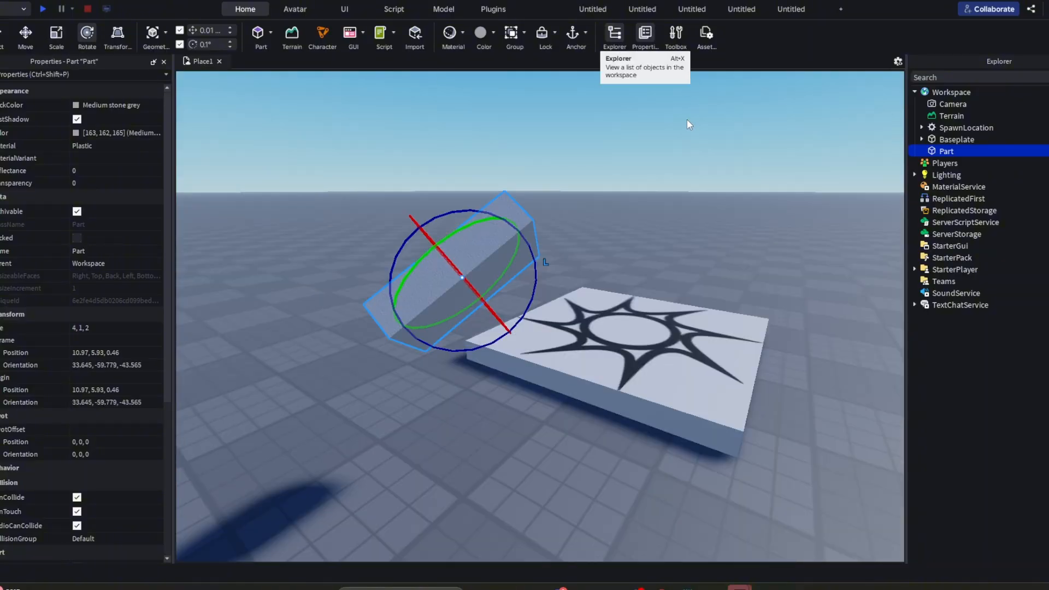
{"action": "right_click_drag", "start_coordinate": [686, 124], "coordinate": [694, 169]}
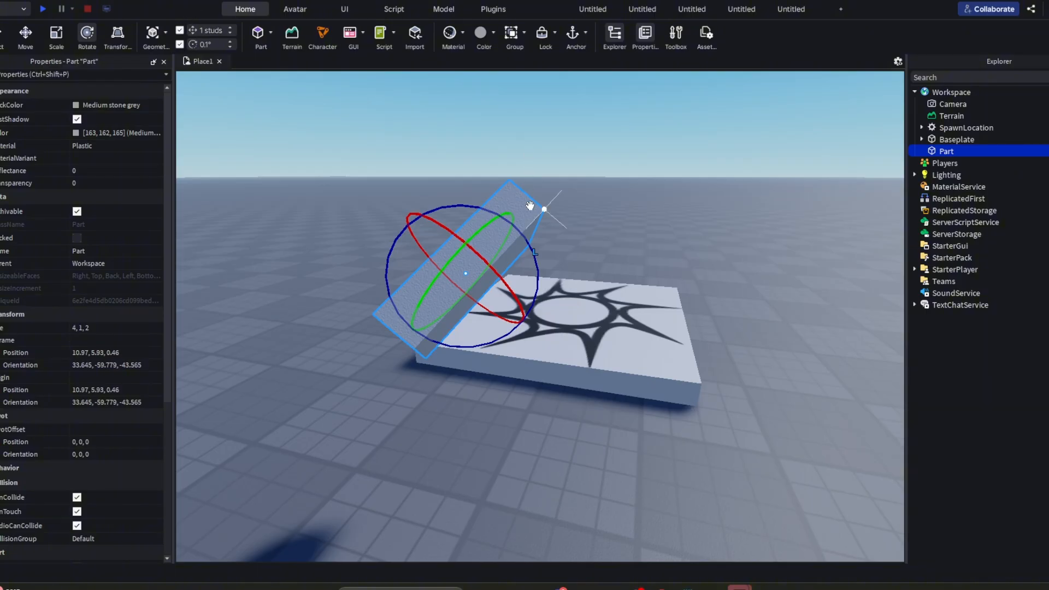
- Move the part in 1-stud increments to about 9, 8, 3.5 and rotate it in 30.1° increments
{"action": "left_click_drag", "start_coordinate": [530, 209], "coordinate": [543, 445]}
{"action": "key", "text": "ctrl+2"}
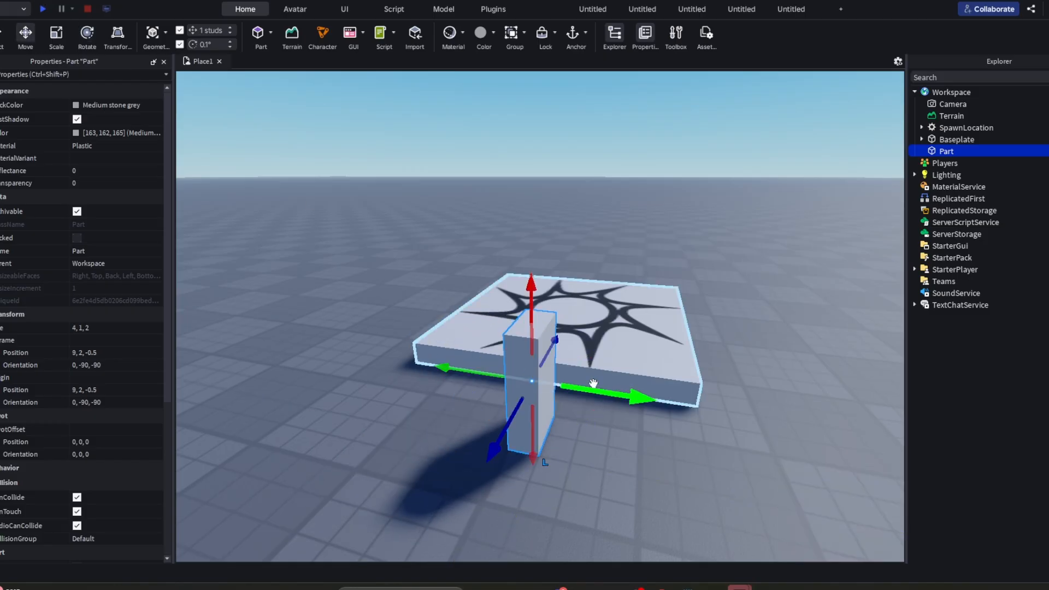
{"action": "left_click_drag", "start_coordinate": [601, 390], "coordinate": [562, 339]}
{"action": "left_click_drag", "start_coordinate": [471, 268], "coordinate": [427, 126]}
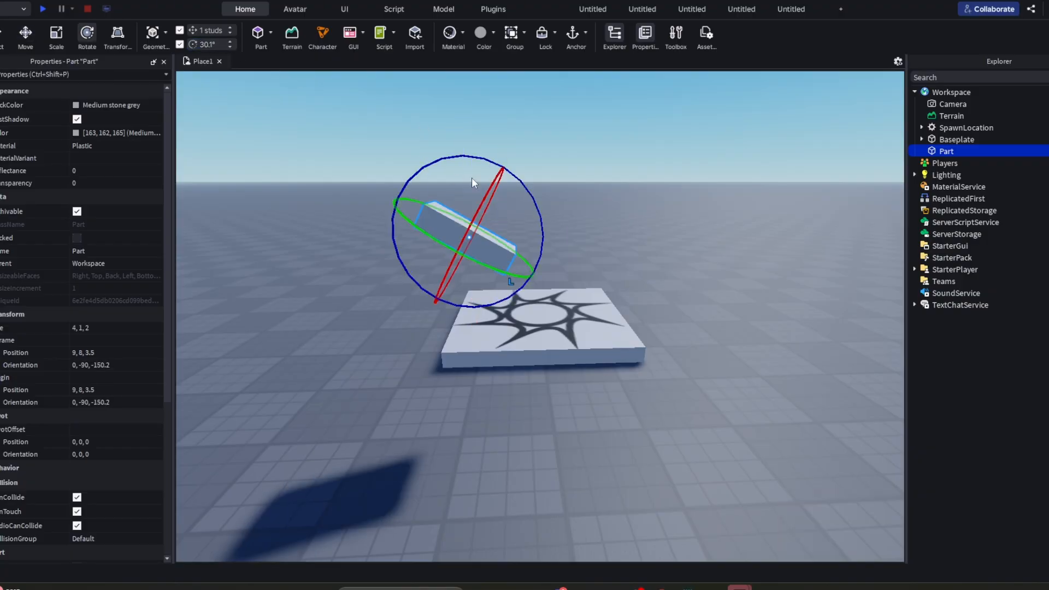
{"action": "mouse_move", "coordinate": [531, 197]}
{"action": "left_mouse_down"}
{"action": "mouse_move", "coordinate": [470, 158]}
{"action": "mouse_move", "coordinate": [386, 297]}
{"action": "mouse_move", "coordinate": [453, 323]}
{"action": "mouse_move", "coordinate": [427, 283]}
{"action": "mouse_move", "coordinate": [445, 283]}
{"action": "mouse_move", "coordinate": [412, 264]}
{"action": "mouse_move", "coordinate": [493, 251]}
{"action": "mouse_move", "coordinate": [405, 239]}
{"action": "mouse_move", "coordinate": [445, 241]}
{"action": "mouse_move", "coordinate": [540, 202]}
{"action": "left_mouse_up"}
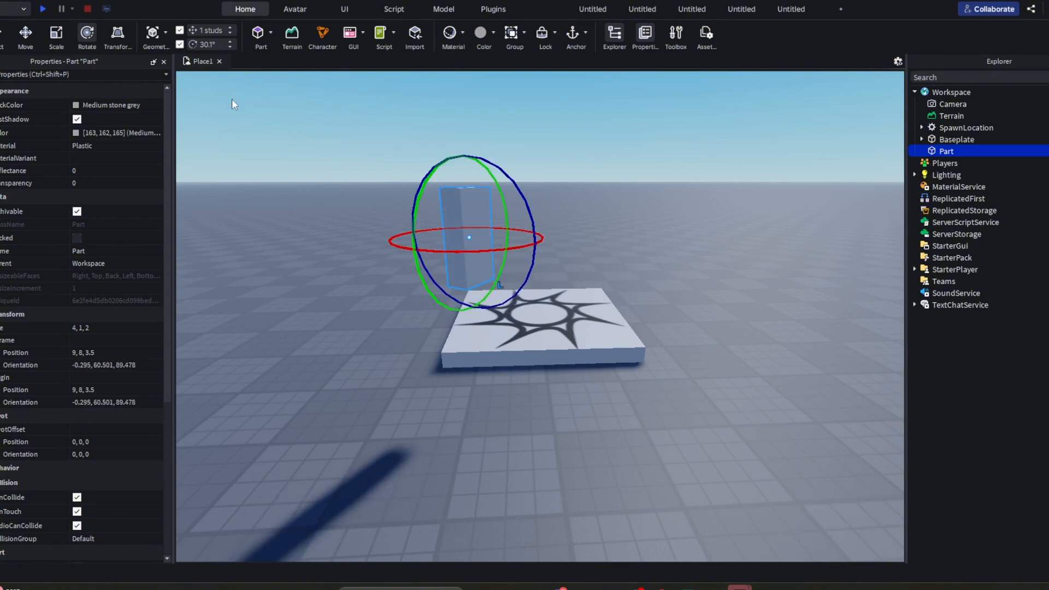
- Set snapping to 0.1 studs and 0.1°, and place the part upright on the baseplate at about 18.1, 2, -4.1
{"action": "left_click", "coordinate": [212, 30]}
{"action": "left_click", "coordinate": [211, 45]}
{"action": "left_click_drag", "start_coordinate": [484, 268], "coordinate": [508, 405]}
{"action": "key", "text": "w"}
{"action": "right_click_drag", "start_coordinate": [508, 405], "coordinate": [511, 401]}
{"action": "left_click_drag", "start_coordinate": [527, 282], "coordinate": [527, 281]}
{"action": "left_click_drag", "start_coordinate": [527, 280], "coordinate": [527, 281]}
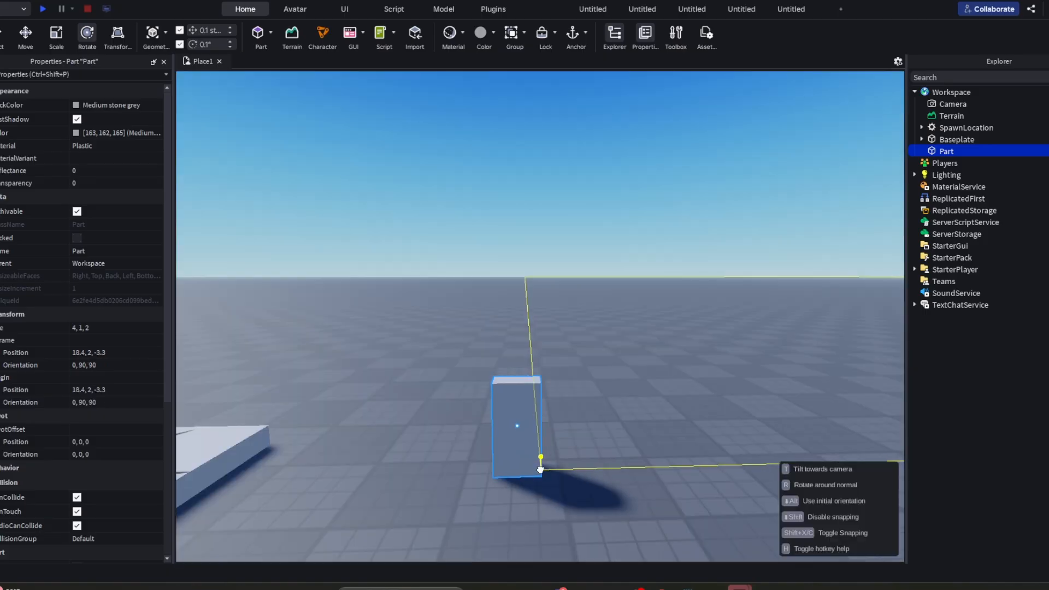
{"action": "left_click_drag", "start_coordinate": [540, 466], "coordinate": [537, 460]}
- Raise the upright part high above the baseplate with the Move tool and deselect it
{"action": "left_click", "coordinate": [19, 40]}
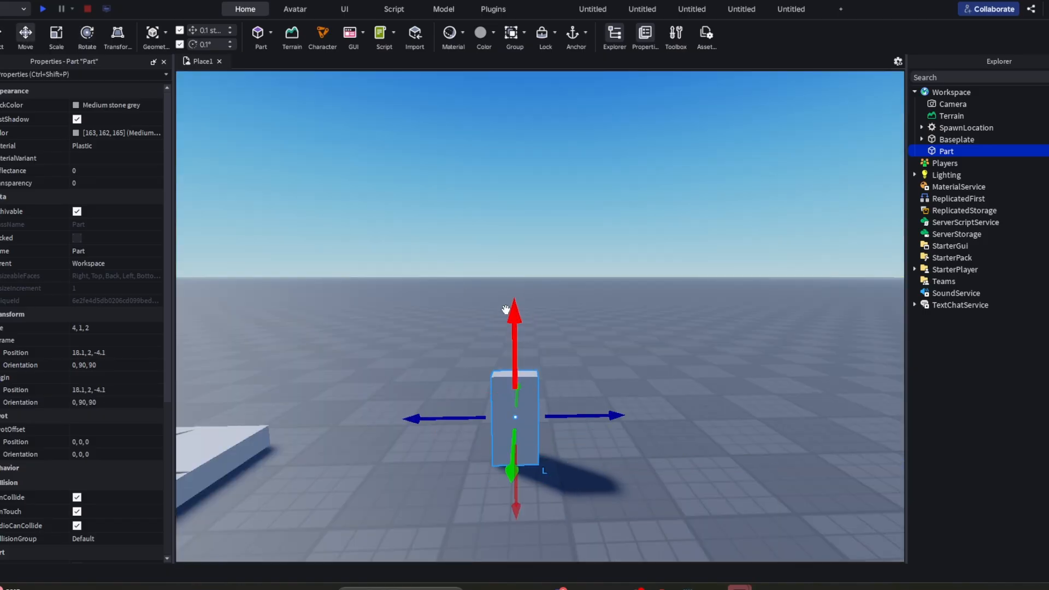
{"action": "left_click_drag", "start_coordinate": [505, 310], "coordinate": [422, 63]}
{"action": "key", "text": "s"}
{"action": "key", "text": "a"}
{"action": "right_click_drag", "start_coordinate": [492, 160], "coordinate": [479, 230]}
{"action": "left_click_drag", "start_coordinate": [525, 271], "coordinate": [551, 302]}
{"action": "left_click", "coordinate": [559, 290]}
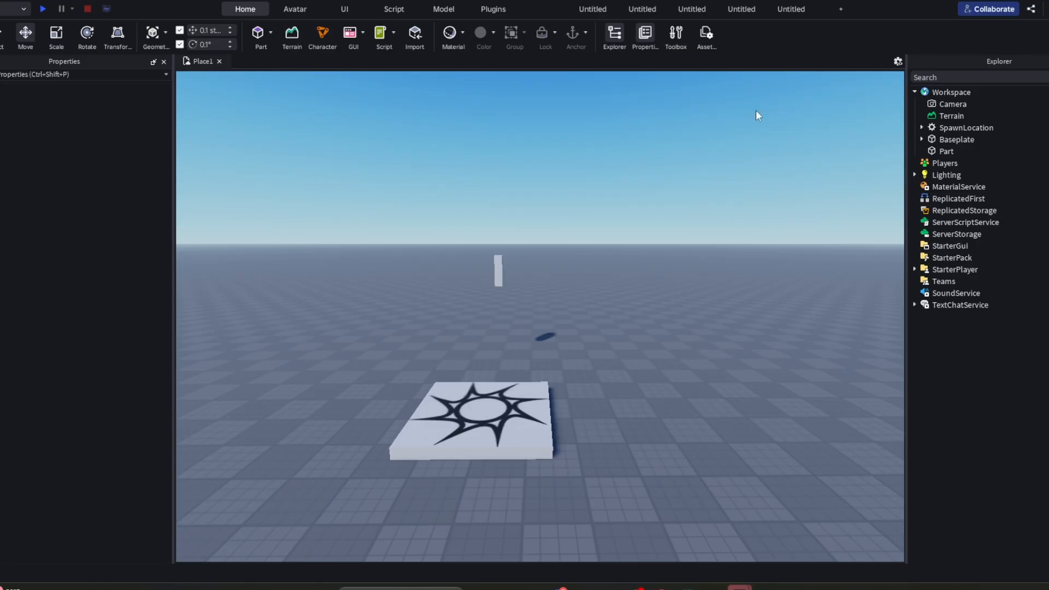
- Start a playtest of the experience
{"action": "left_click", "coordinate": [10, 11]}
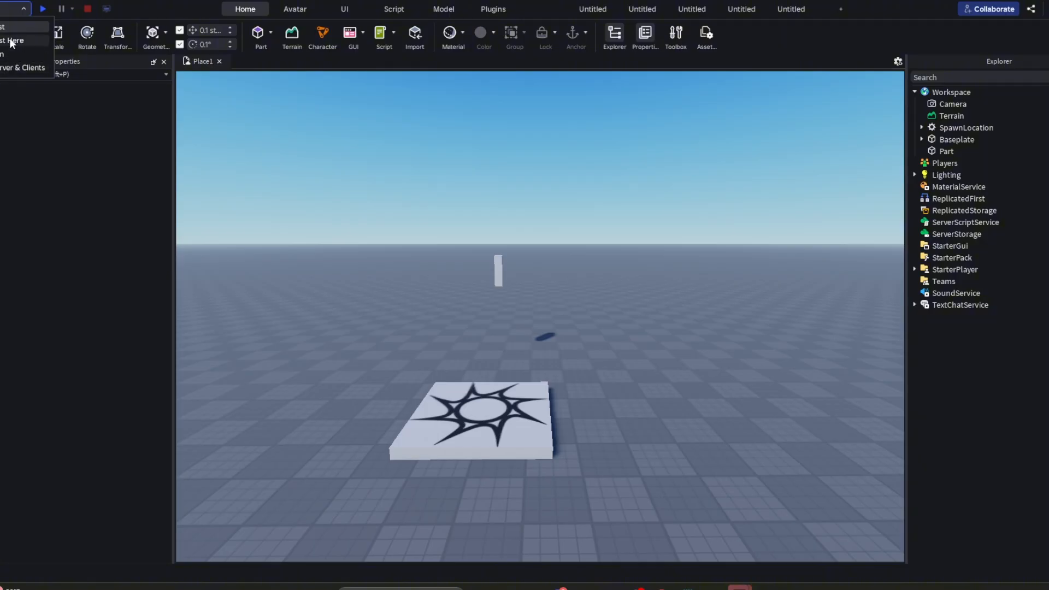
{"action": "left_click", "coordinate": [13, 9]}
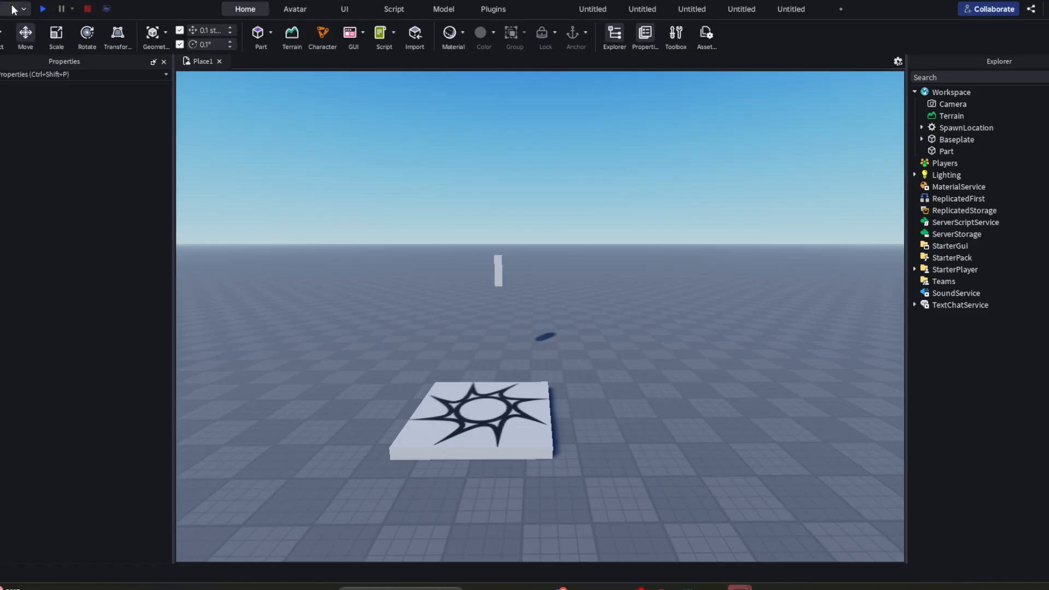
{"action": "left_click", "coordinate": [43, 9]}
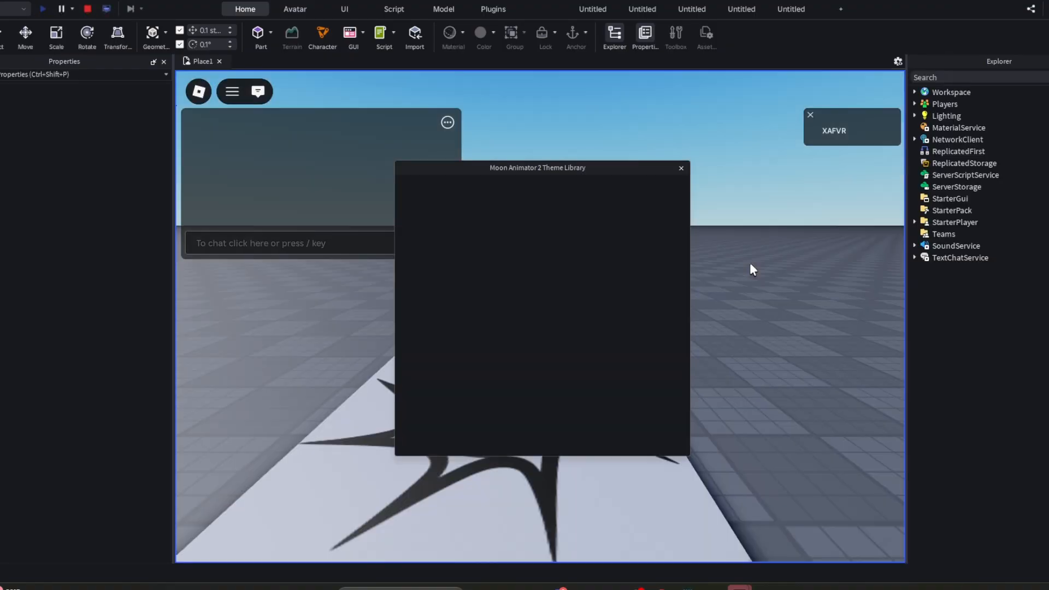
- Walk the playtest character off the spawn and into the unanchored part, and end the playtest
{"action": "left_click", "coordinate": [681, 168]}
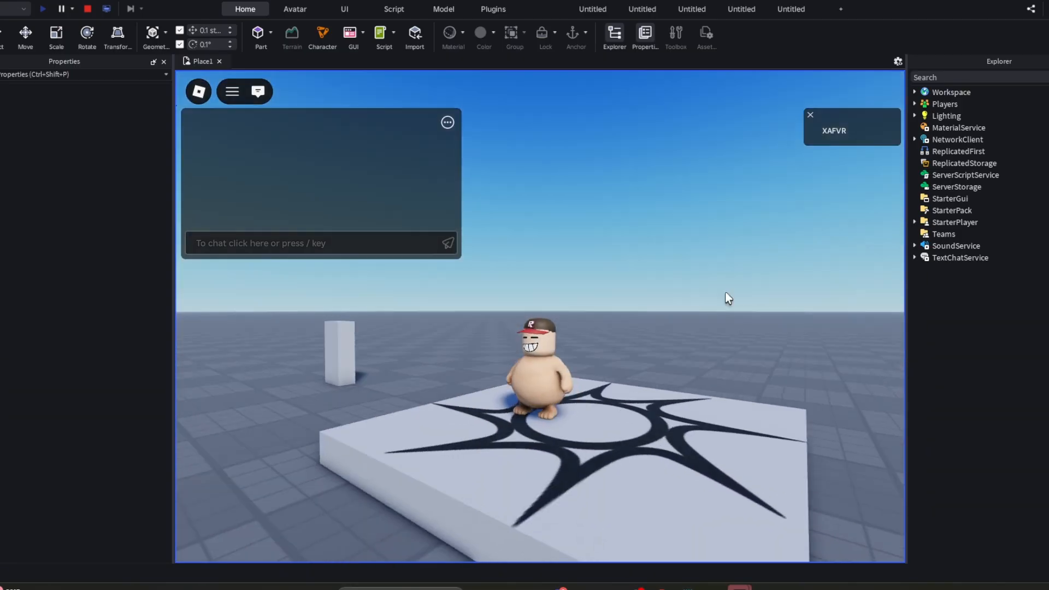
{"action": "right_click_drag", "start_coordinate": [725, 293], "coordinate": [725, 292]}
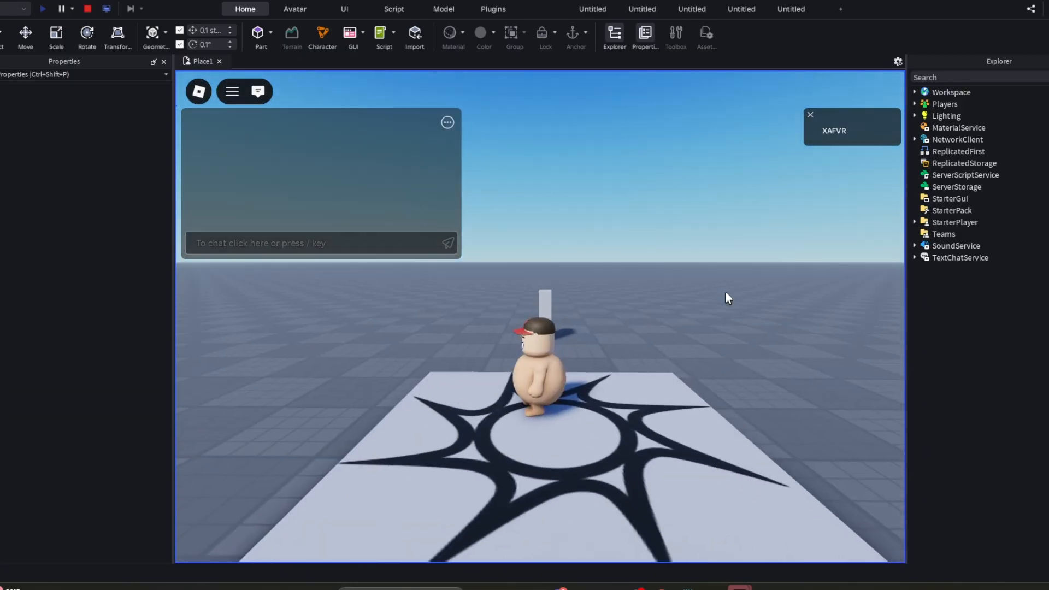
{"action": "key", "text": "shift"}
{"action": "key", "text": "shift"}
{"action": "key", "text": "a"}
{"action": "right_click_drag", "start_coordinate": [539, 314], "coordinate": [539, 314]}
{"action": "key", "text": "s"}
{"action": "key", "text": "a"}
{"action": "key", "text": "w"}
{"action": "key", "text": "shift"}
{"action": "key", "text": "w"}
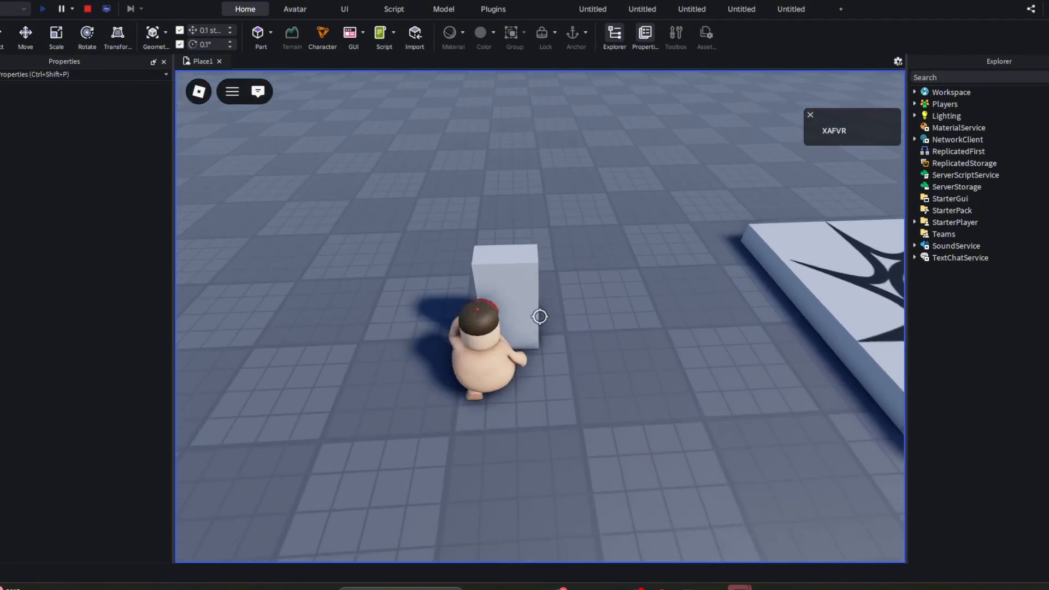
{"action": "key", "text": "s"}
{"action": "key", "text": "shift"}
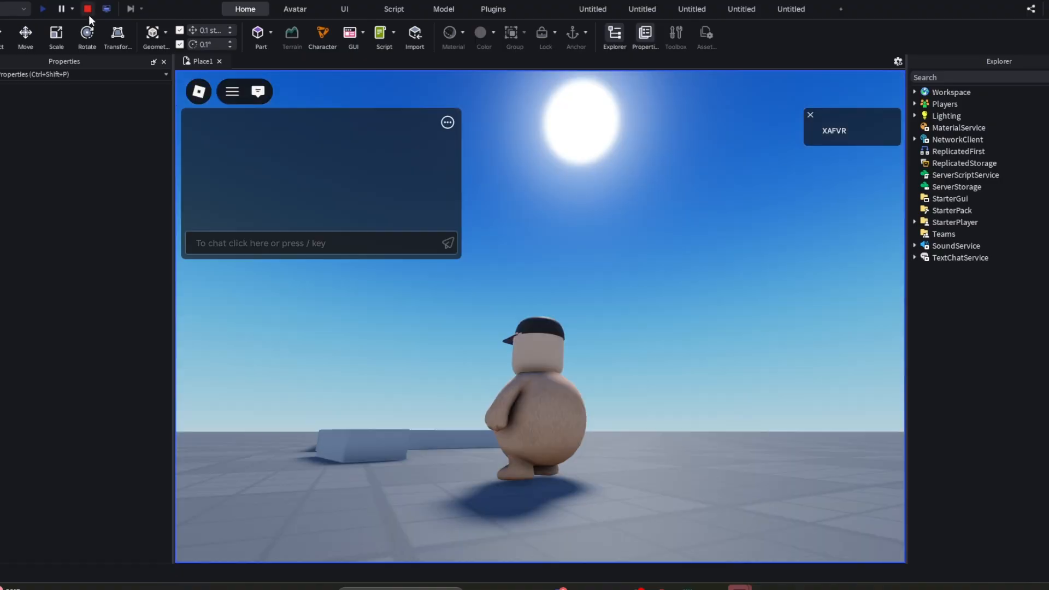
{"action": "left_click", "coordinate": [87, 9]}
- Run another playtest, walk the character up to the unanchored part to push against it, and stop the test
{"action": "key", "text": "w"}
{"action": "right_click_drag", "start_coordinate": [649, 374], "coordinate": [649, 374]}
{"action": "key", "text": "s"}
{"action": "left_click", "coordinate": [41, 9]}
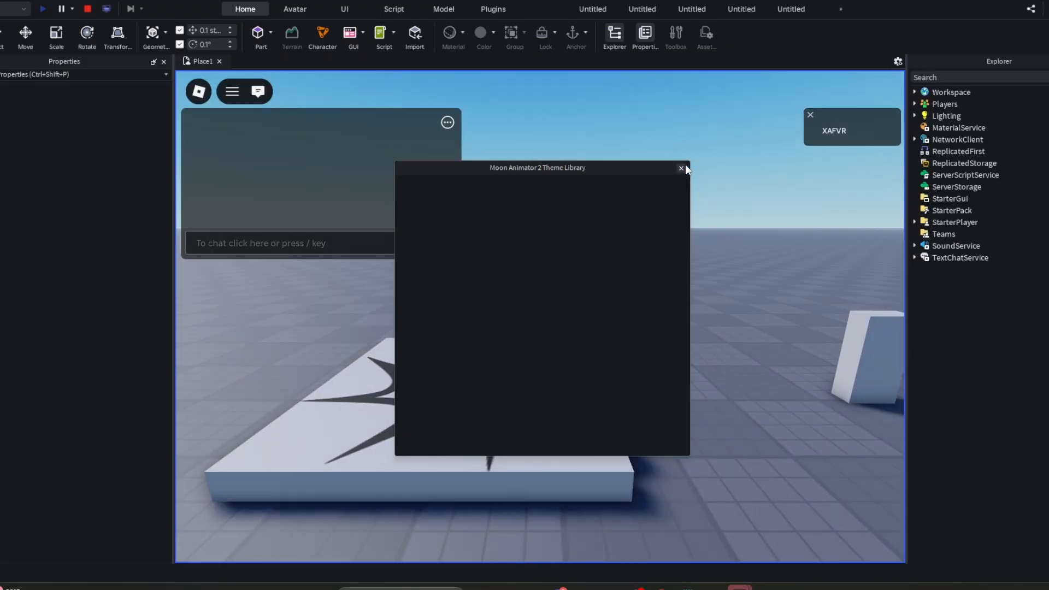
{"action": "left_click", "coordinate": [681, 169]}
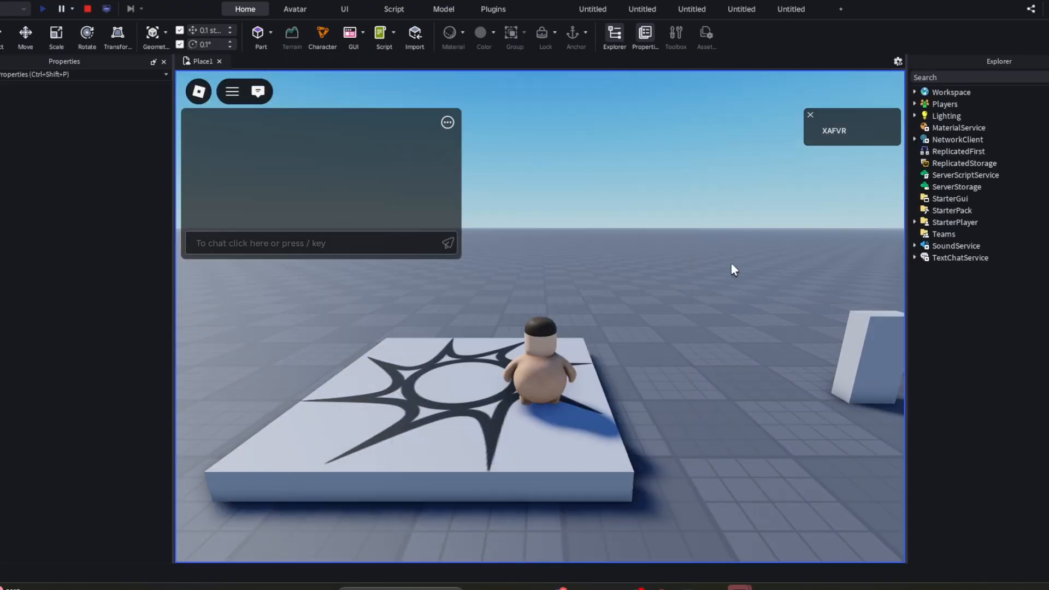
{"action": "key", "text": "d"}
{"action": "key", "text": "shift"}
{"action": "key", "text": "w"}
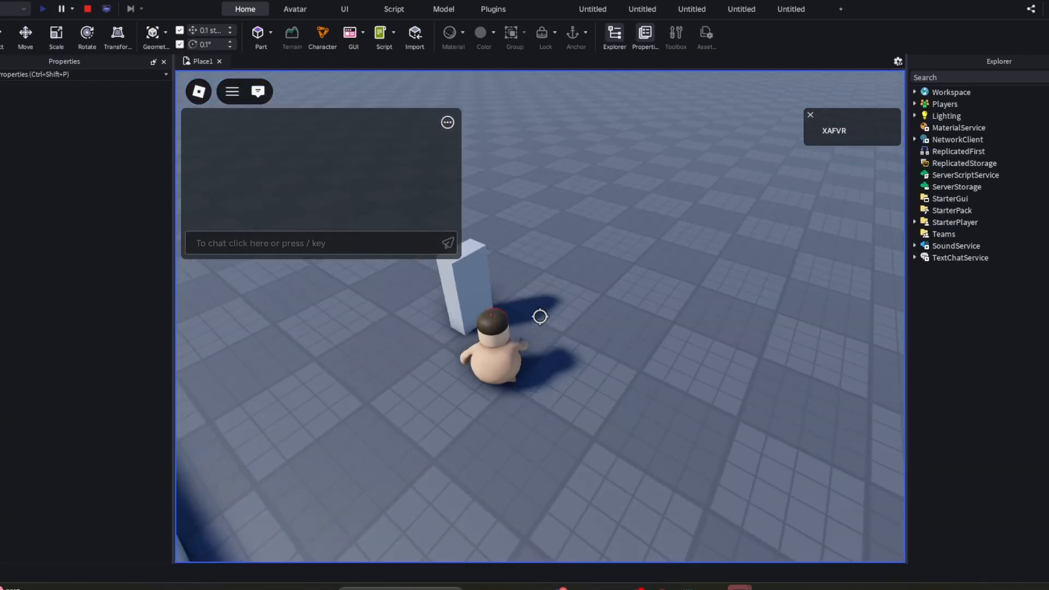
{"action": "key", "text": "s"}
{"action": "key", "text": "shift"}
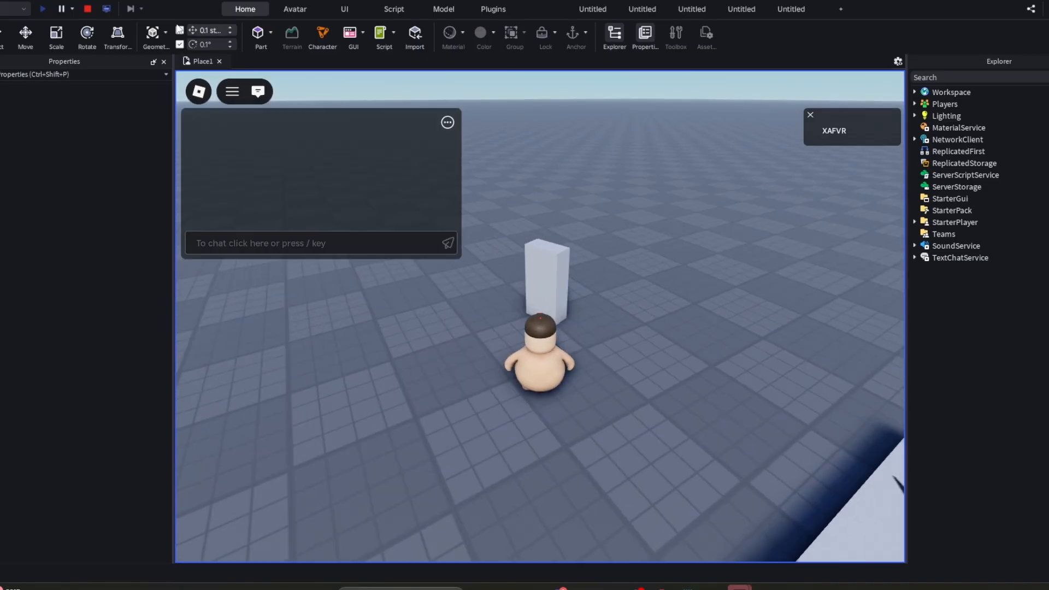
{"action": "key", "text": "d"}
{"action": "key", "text": "a"}
{"action": "key", "text": "shift"}
{"action": "key", "text": "shift"}
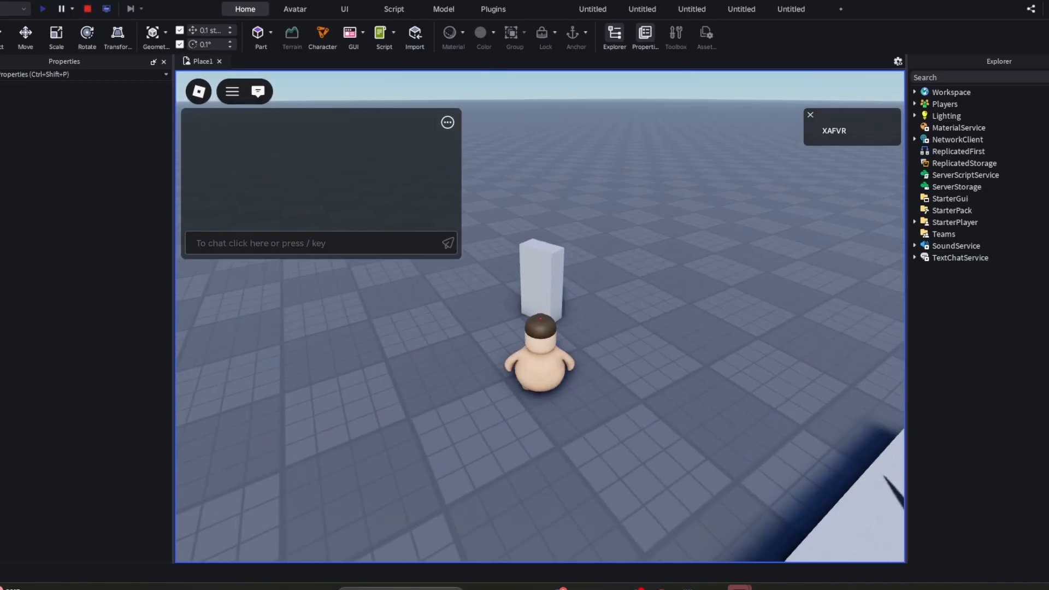
{"action": "left_click", "coordinate": [88, 10]}
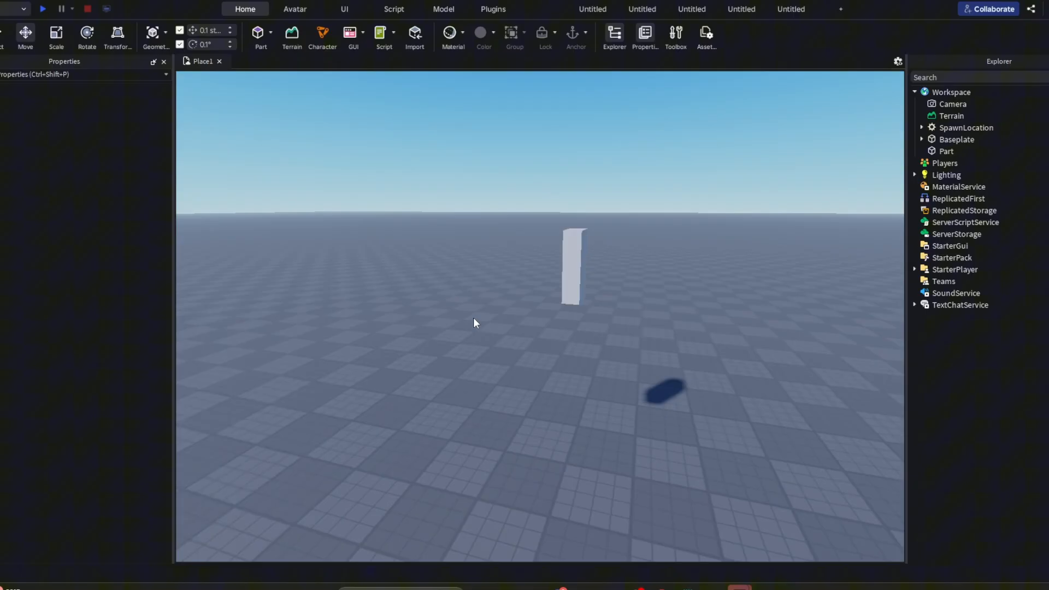
- Select the floating part, anchor it so physics cannot move it, and deselect it
{"action": "right_click_drag", "start_coordinate": [473, 317], "coordinate": [473, 317]}
{"action": "key", "text": "a"}
{"action": "key", "text": "s"}
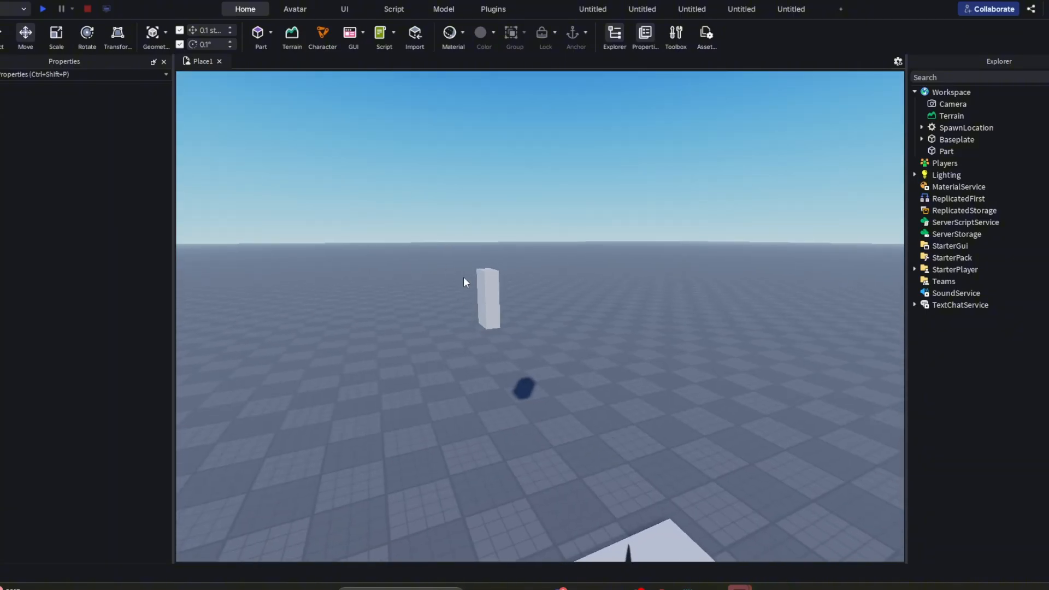
{"action": "left_click", "coordinate": [486, 294]}
{"action": "key", "text": "f"}
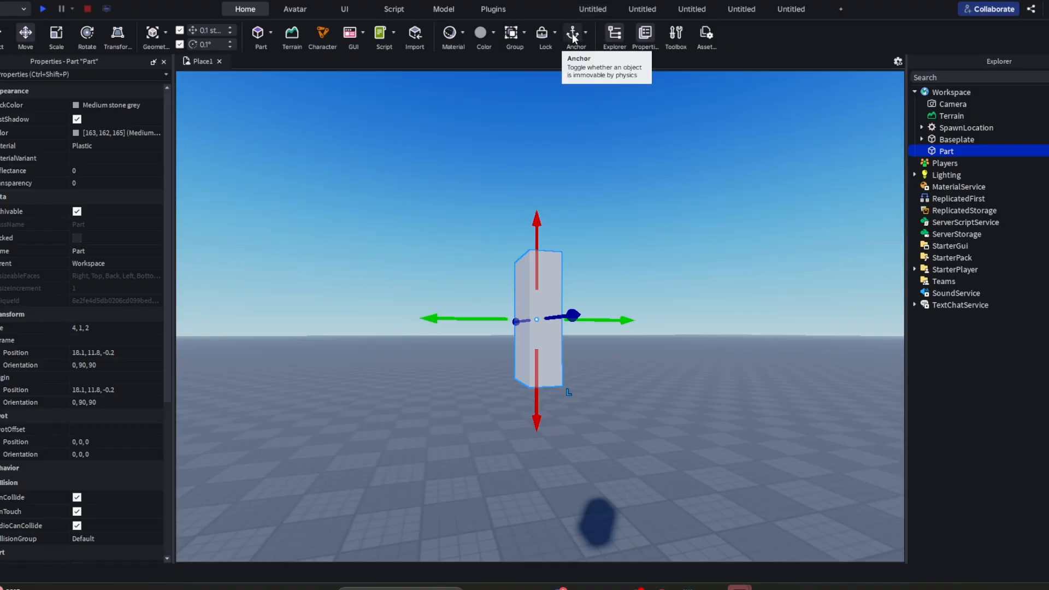
{"action": "left_click", "coordinate": [575, 108]}
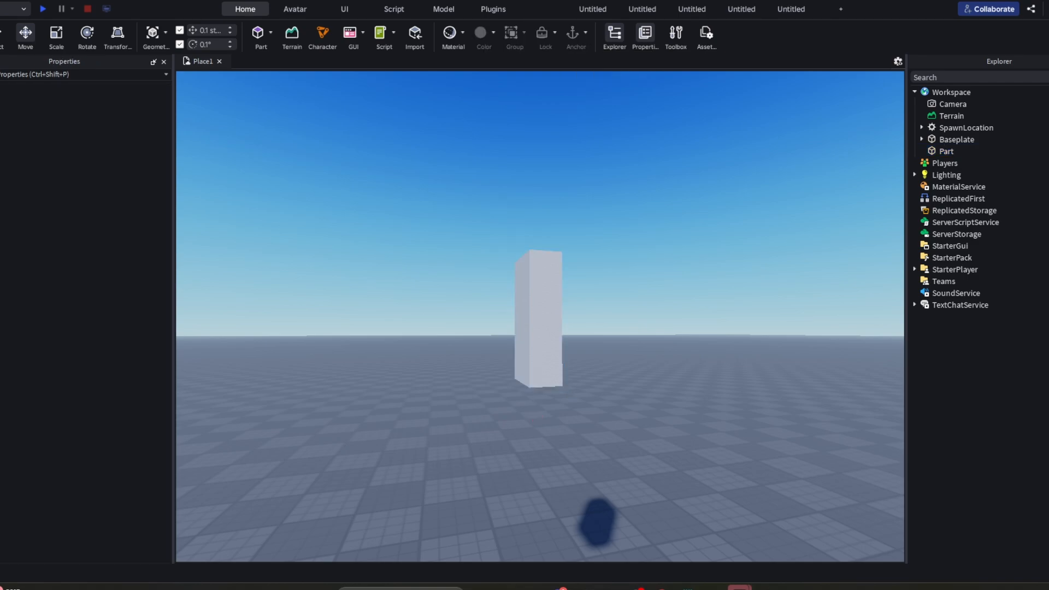
- Playtest the place, jump with the character beneath the anchored floating part, and stop the test
{"action": "left_click", "coordinate": [41, 9]}
{"action": "key", "text": "d"}
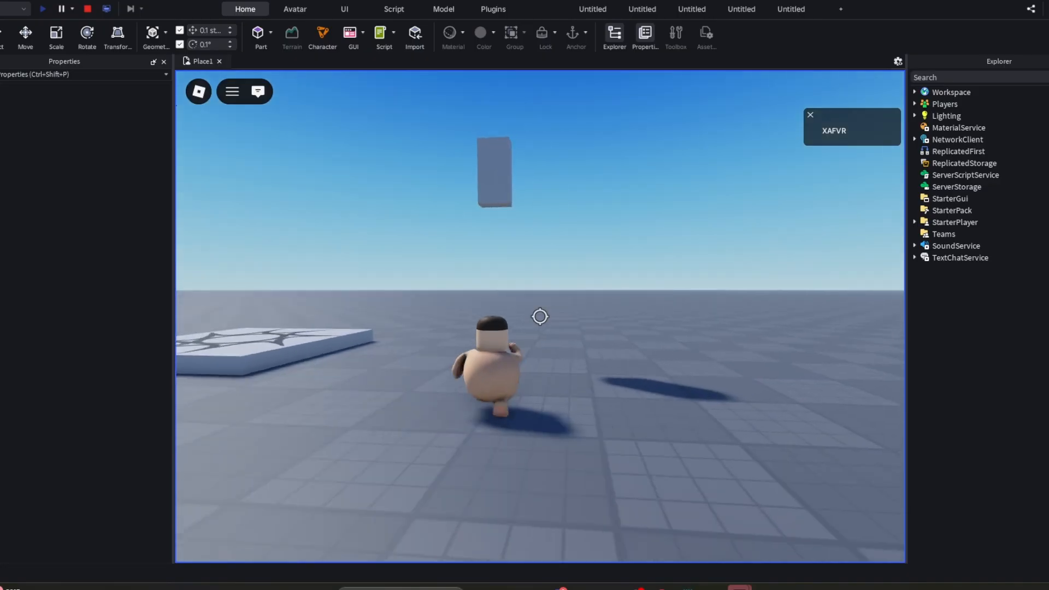
{"action": "key", "text": "space"}
{"action": "key", "text": "space"}
{"action": "key", "text": "space"}
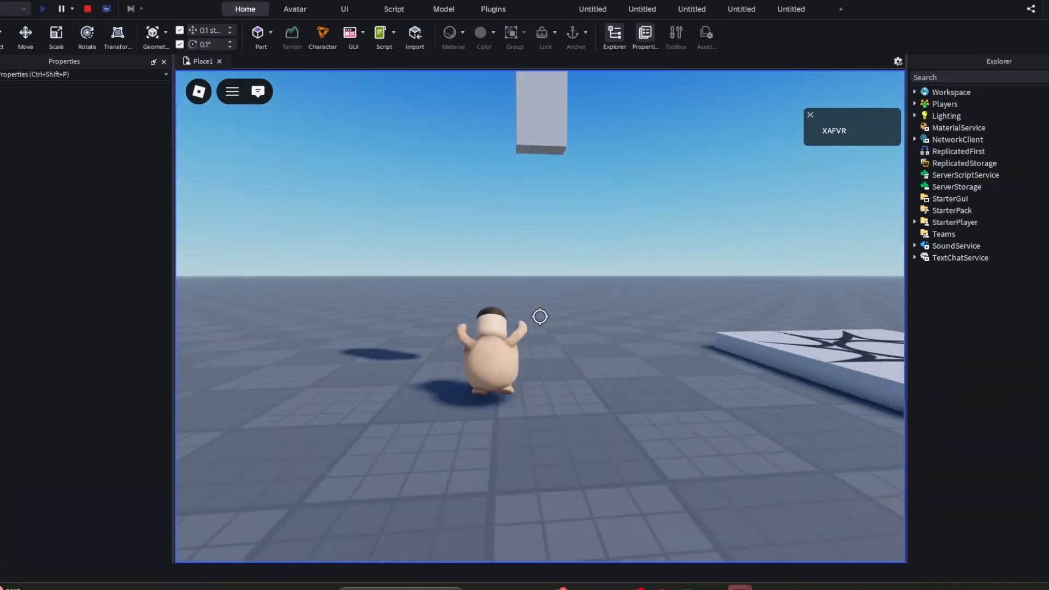
{"action": "key", "text": "space"}
{"action": "key", "text": "space"}
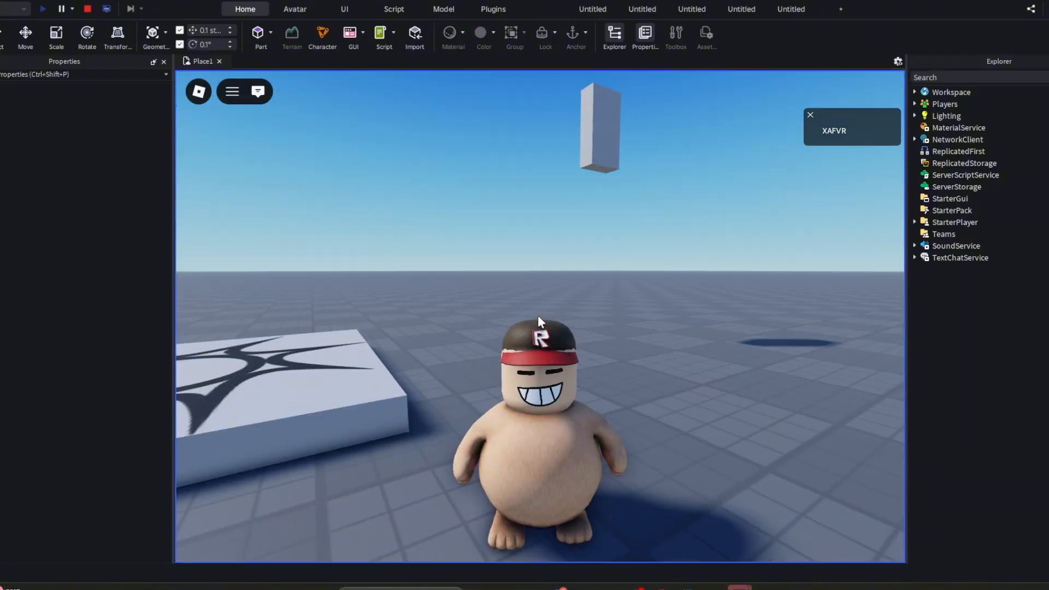
{"action": "scroll", "coordinate": [537, 315], "scroll_direction": "down", "scroll_amount": 3}
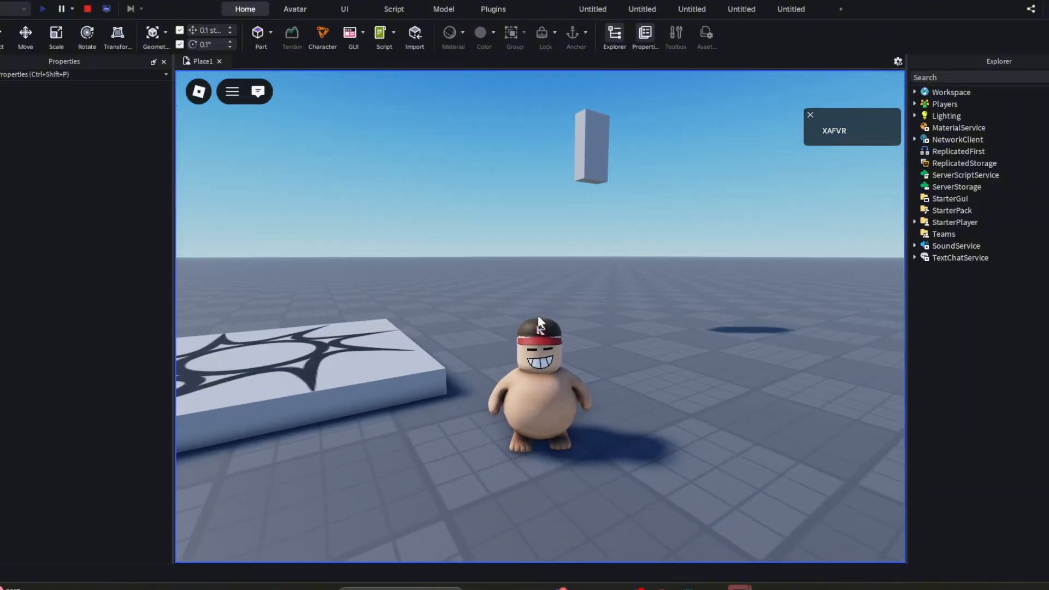
{"action": "left_click", "coordinate": [87, 9]}
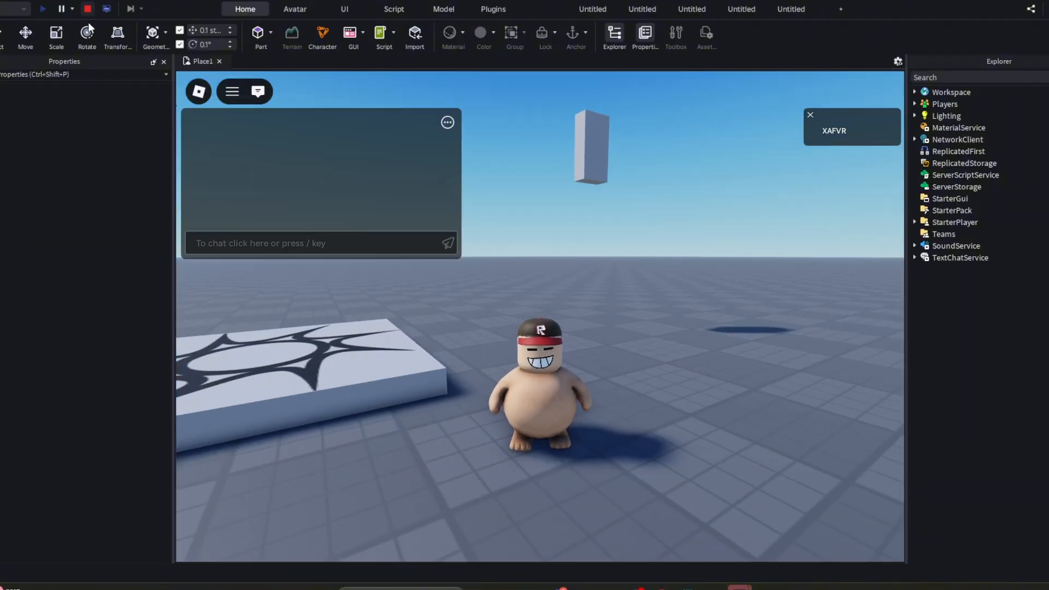
- Try rotating the anchored floating part about several axes with the Rotate tool
{"action": "left_click", "coordinate": [520, 328]}
{"action": "left_click", "coordinate": [566, 246]}
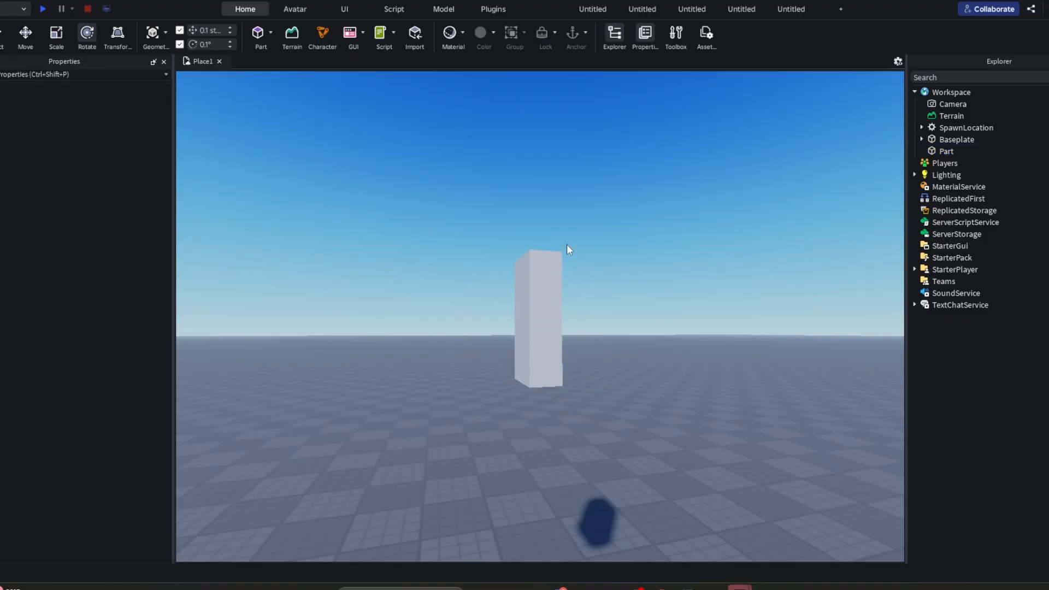
{"action": "left_click", "coordinate": [532, 306]}
{"action": "left_click_drag", "start_coordinate": [589, 270], "coordinate": [564, 317]}
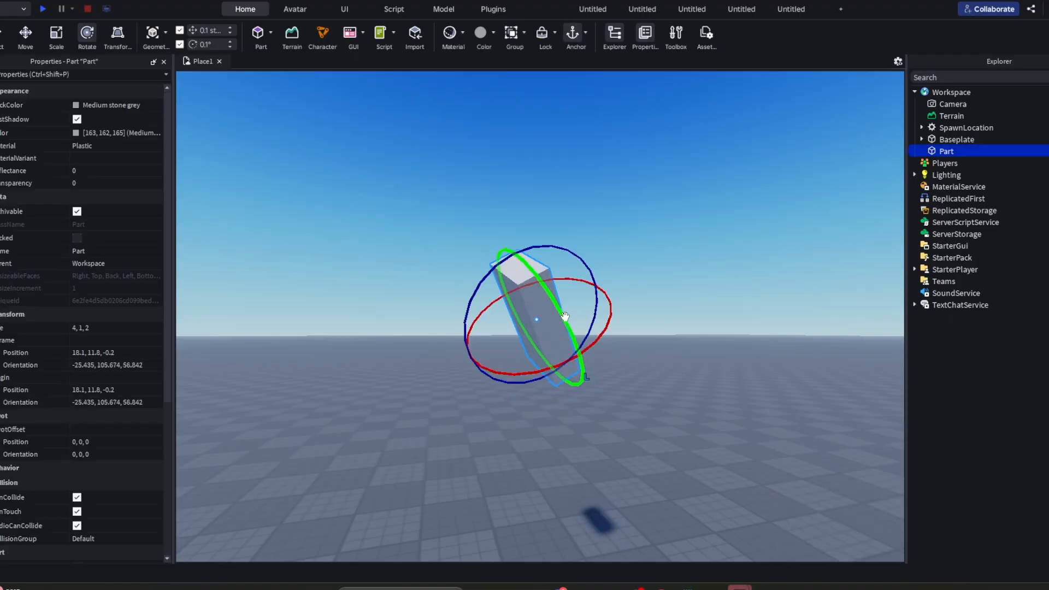
{"action": "right_click_drag", "start_coordinate": [565, 322], "coordinate": [568, 349]}
- Place the part upright on the baseplate near the spawn at about 7.2, 2, 20
{"action": "left_click_drag", "start_coordinate": [352, 279], "coordinate": [470, 304]}
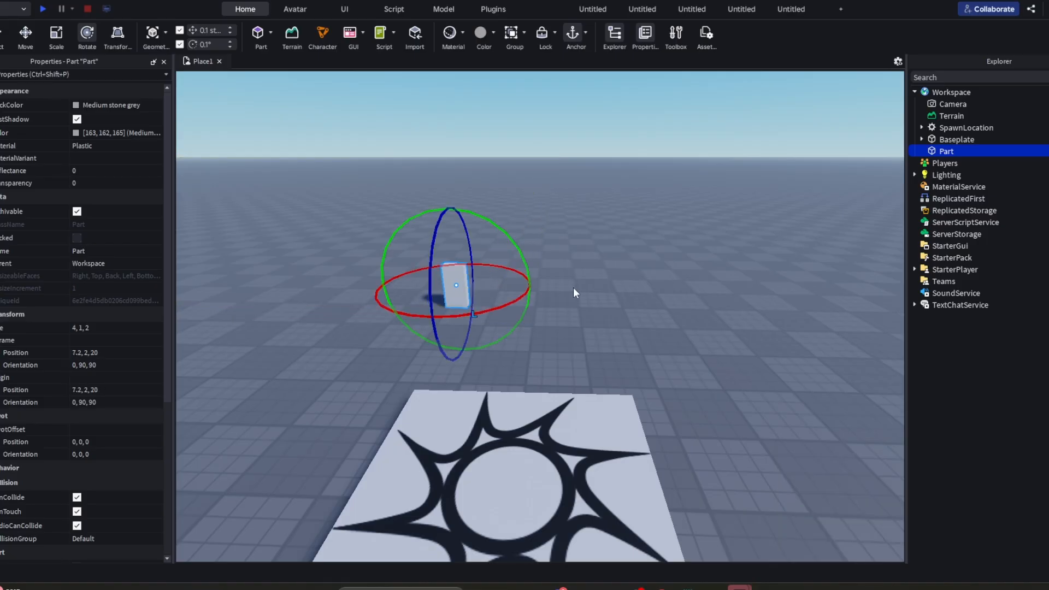
{"action": "key", "text": "w"}
{"action": "right_click_drag", "start_coordinate": [572, 289], "coordinate": [558, 401]}
{"action": "key", "text": "a"}
{"action": "key", "text": "s"}
{"action": "key", "text": "d"}
{"action": "key", "text": "w"}
{"action": "key", "text": "d"}
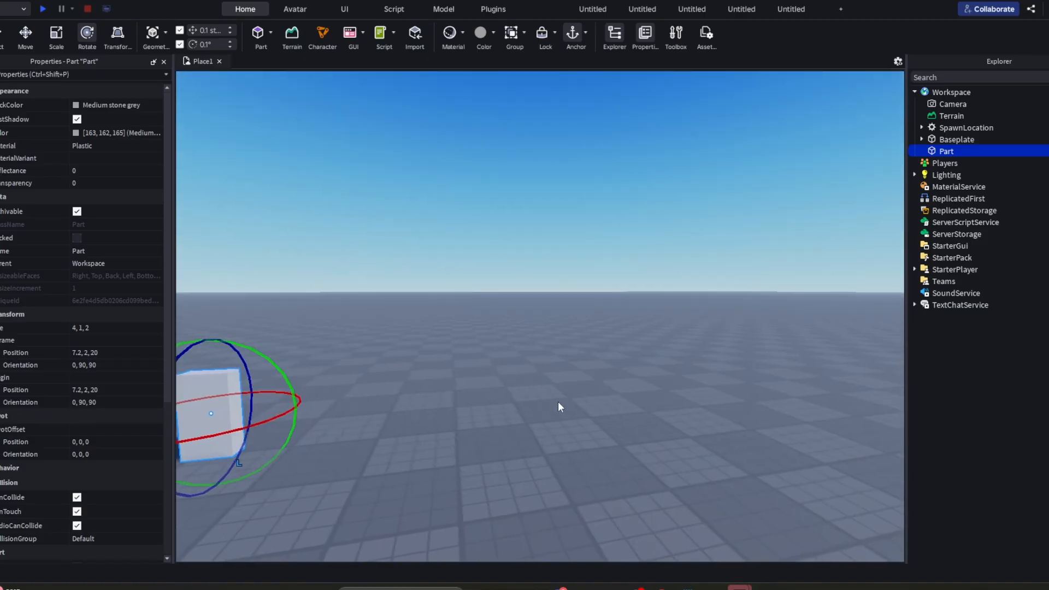
{"action": "key", "text": "f"}
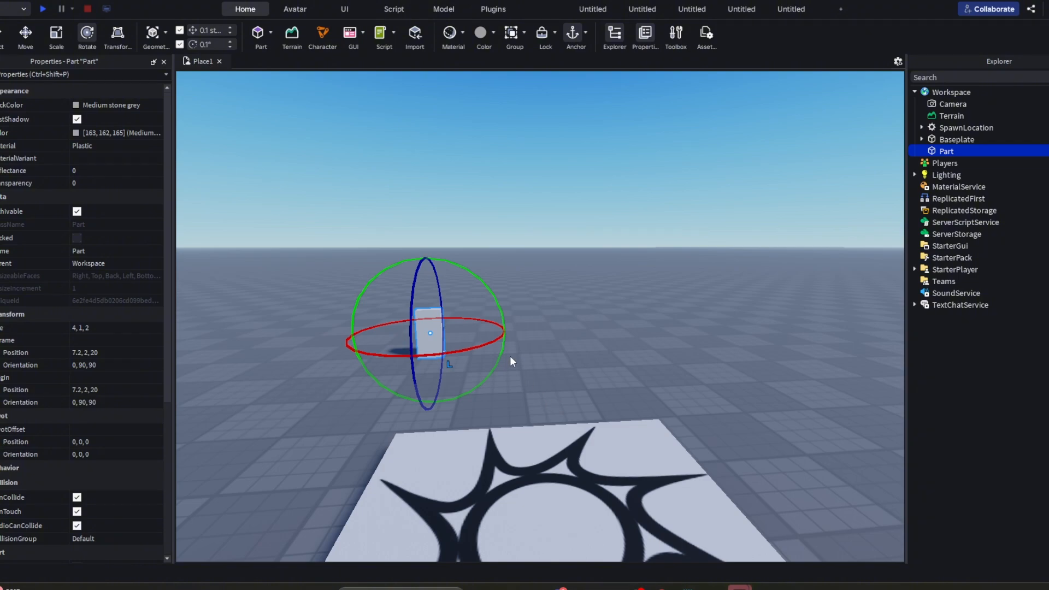
- Widen the upright part to about 18.4 studs with the Scale tool
{"action": "left_click", "coordinate": [57, 39]}
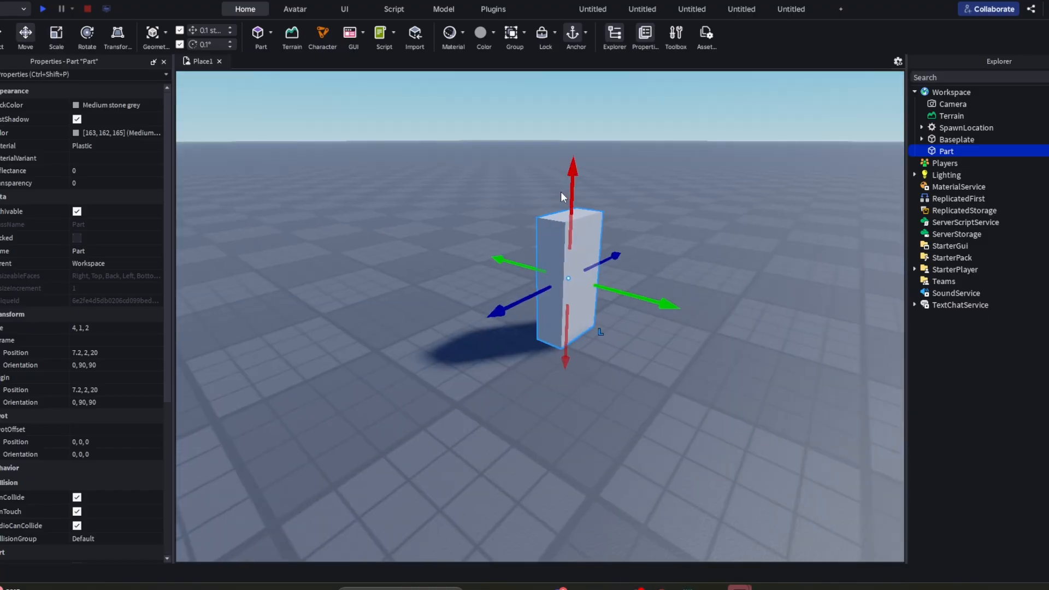
{"action": "right_click_drag", "start_coordinate": [560, 191], "coordinate": [531, 190]}
{"action": "left_click", "coordinate": [57, 37]}
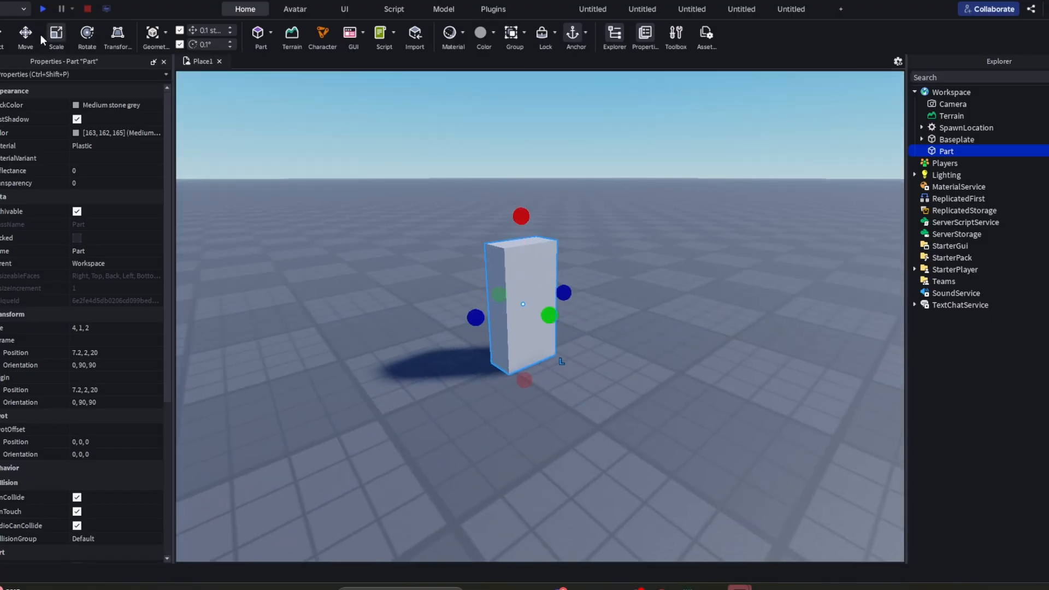
{"action": "left_click", "coordinate": [21, 35]}
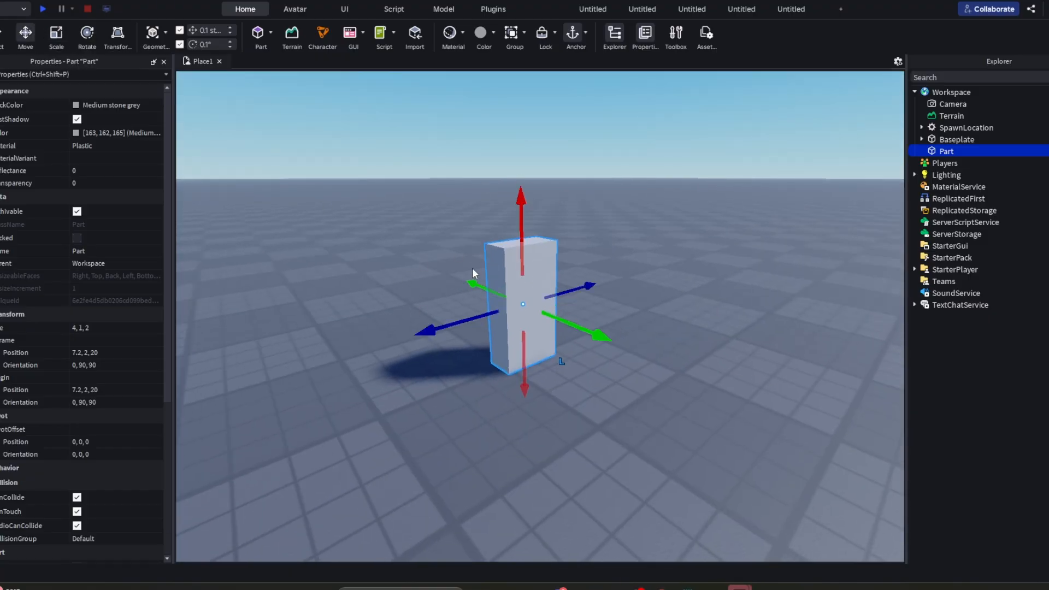
{"action": "left_click", "coordinate": [56, 34]}
{"action": "right_click_drag", "start_coordinate": [600, 238], "coordinate": [581, 267]}
{"action": "key", "text": "s"}
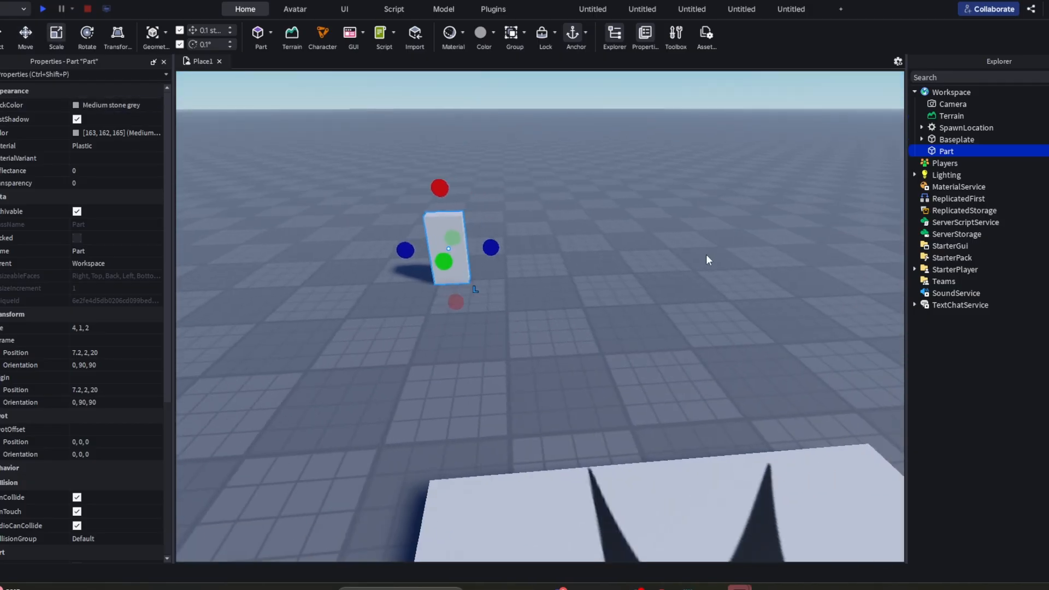
{"action": "left_click_drag", "start_coordinate": [494, 249], "coordinate": [674, 237]}
{"action": "right_click_drag", "start_coordinate": [585, 213], "coordinate": [585, 192]}
{"action": "left_click_drag", "start_coordinate": [336, 280], "coordinate": [322, 279]}
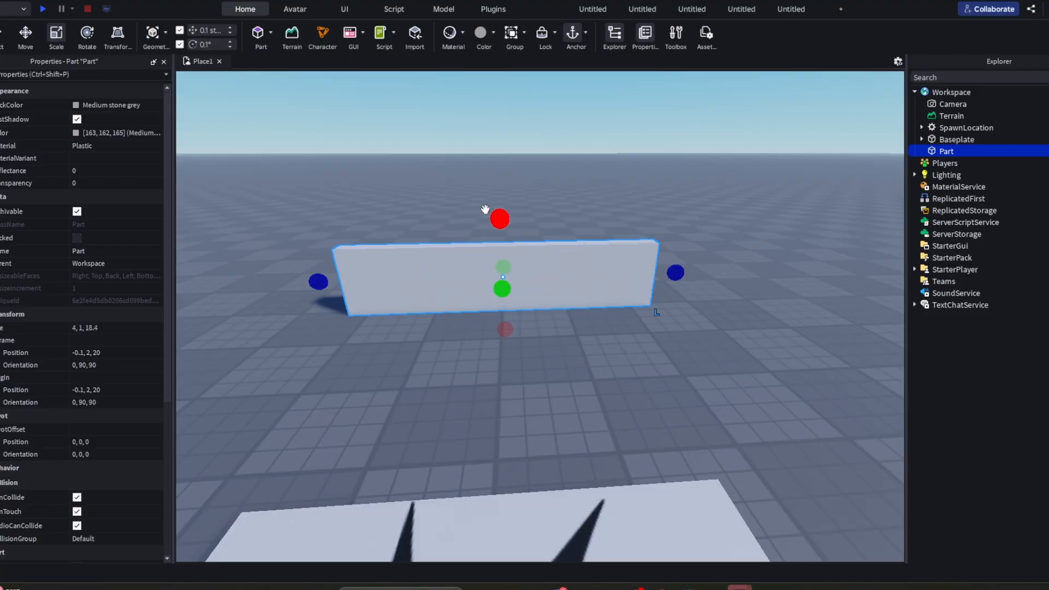
- Scale the widened part into a wall about 9.4 studs tall and 0.8 studs thick
{"action": "left_click_drag", "start_coordinate": [496, 216], "coordinate": [493, 108]}
{"action": "key", "text": "d"}
{"action": "right_click_drag", "start_coordinate": [470, 117], "coordinate": [407, 101]}
{"action": "left_click_drag", "start_coordinate": [402, 267], "coordinate": [391, 233]}
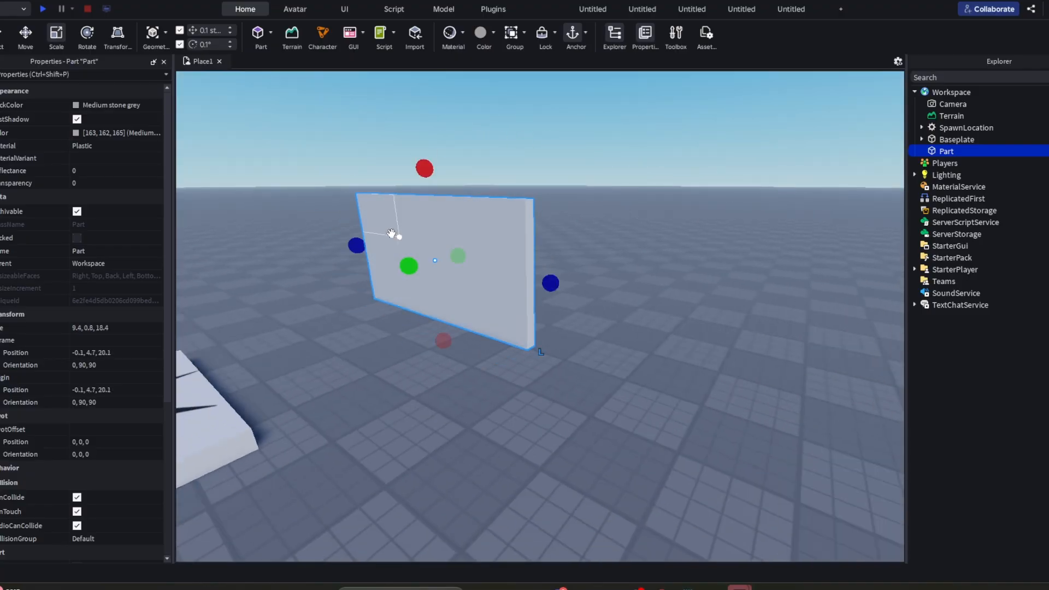
- Try tilting and turning the wall with the Rotate tool, and undo the rotations
{"action": "left_click", "coordinate": [86, 35]}
{"action": "left_click_drag", "start_coordinate": [475, 234], "coordinate": [451, 181]}
{"action": "key", "text": "a"}
{"action": "key", "text": "ctrl+z"}
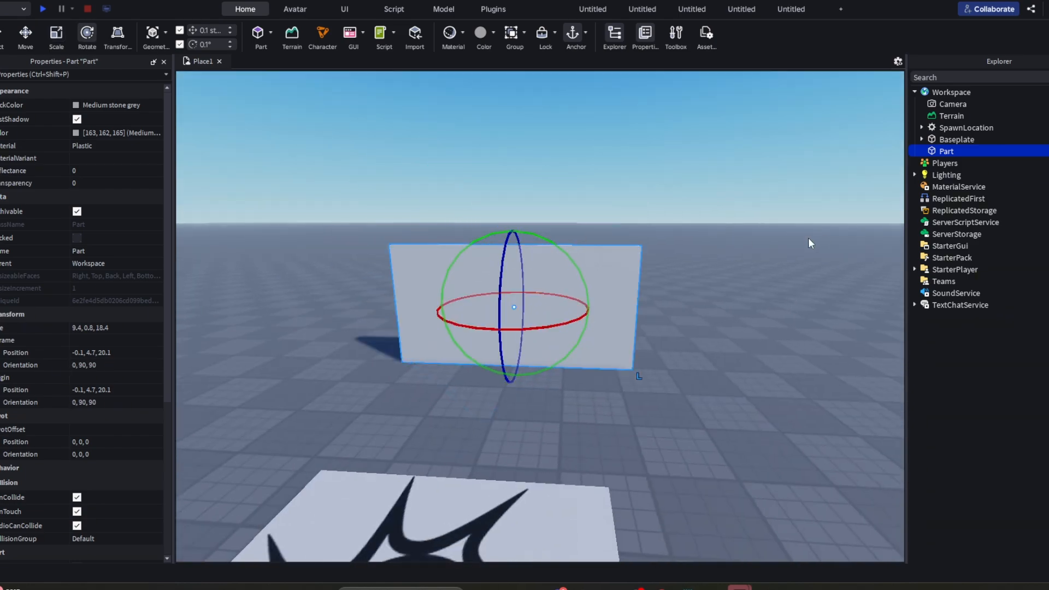
{"action": "left_click_drag", "start_coordinate": [522, 263], "coordinate": [489, 199]}
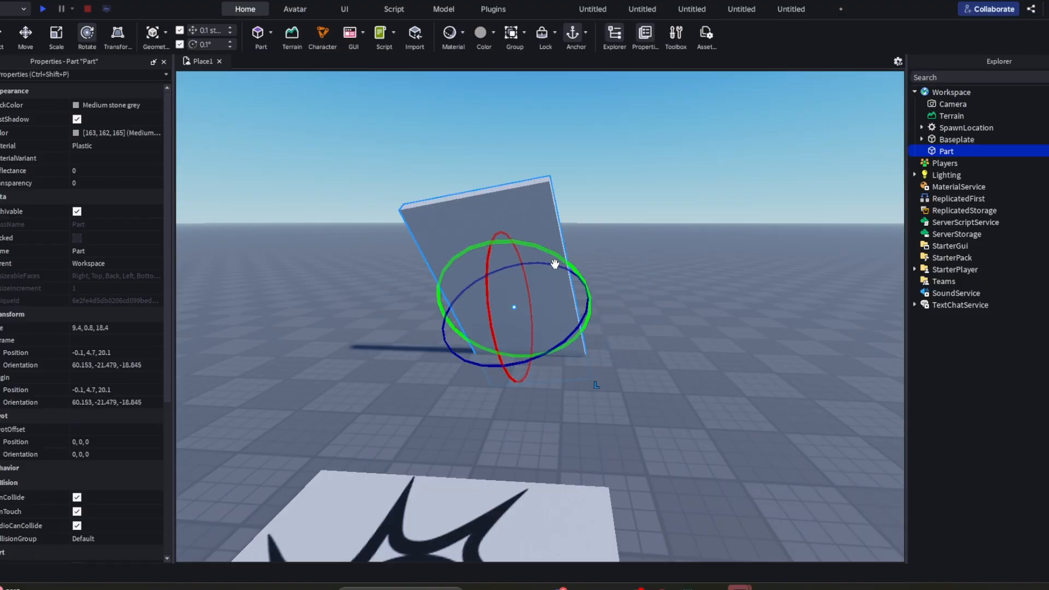
{"action": "key", "text": "ctrl+z"}
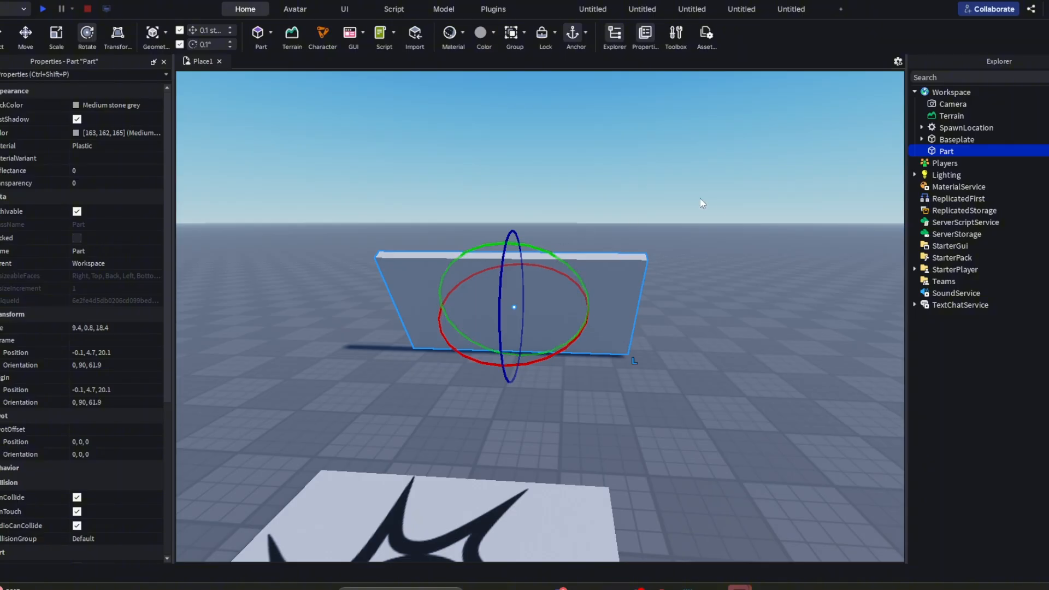
{"action": "key", "text": "ctrl+z"}
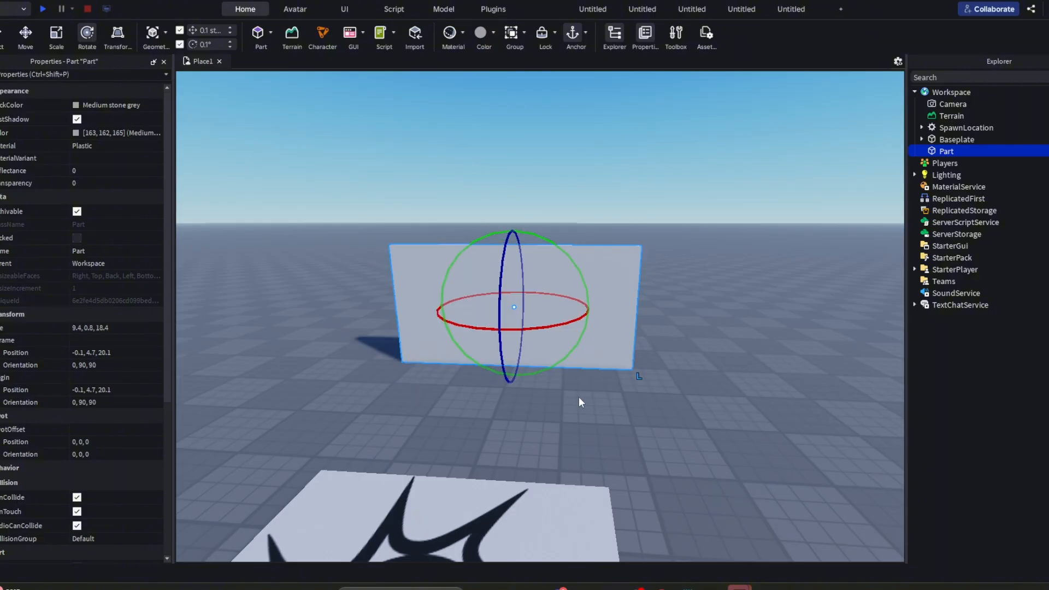
- Deselect the wall, start a playtest, and walk and jump with the character around the wall
{"action": "left_click", "coordinate": [733, 250]}
{"action": "left_click", "coordinate": [42, 8]}
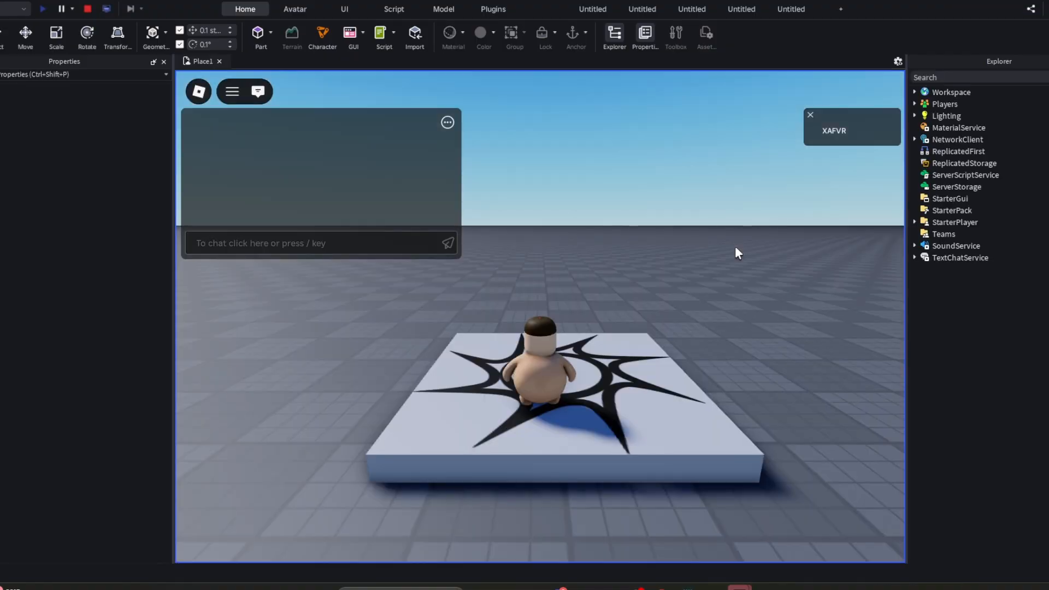
{"action": "right_click_drag", "start_coordinate": [735, 247], "coordinate": [735, 247]}
{"action": "key", "text": "w"}
{"action": "key", "text": "d"}
{"action": "key", "text": "w"}
{"action": "key", "text": "space"}
{"action": "key", "text": "space"}
{"action": "key", "text": "w"}
{"action": "key", "text": "space"}
{"action": "key", "text": "w"}
{"action": "key", "text": "space"}
{"action": "key", "text": "a"}
{"action": "key", "text": "shift"}
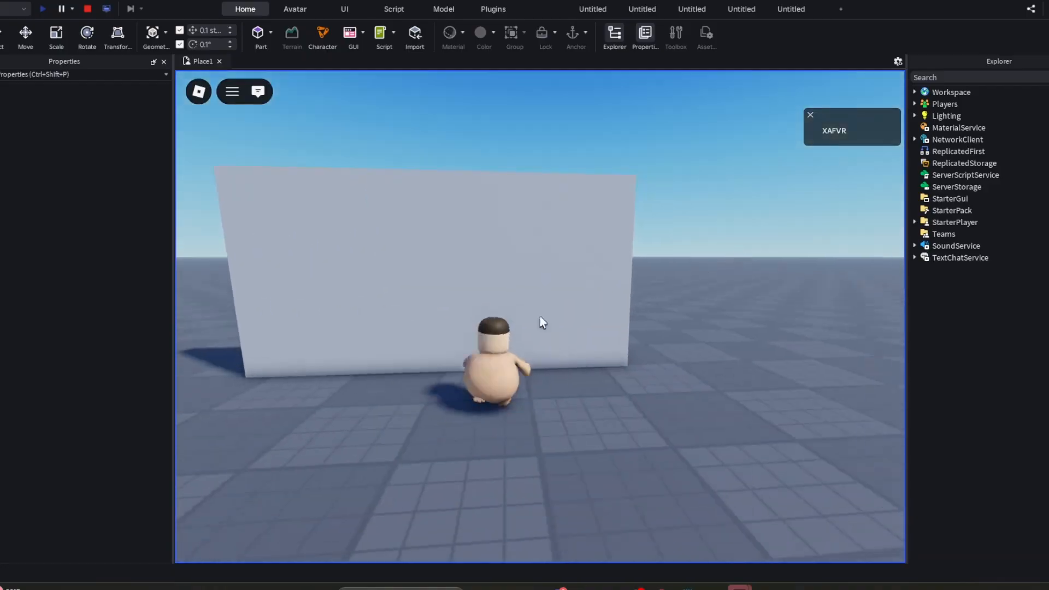
- Walk the character around in front of the wall, end the playtest, and select the wall
{"action": "key", "text": "shift"}
{"action": "key", "text": "s"}
{"action": "right_click_drag", "start_coordinate": [539, 316], "coordinate": [569, 319]}
{"action": "key", "text": "w"}
{"action": "key", "text": "a"}
{"action": "left_click", "coordinate": [88, 9]}
{"action": "key", "text": "s"}
{"action": "left_click", "coordinate": [570, 319]}
{"action": "key", "text": "w"}
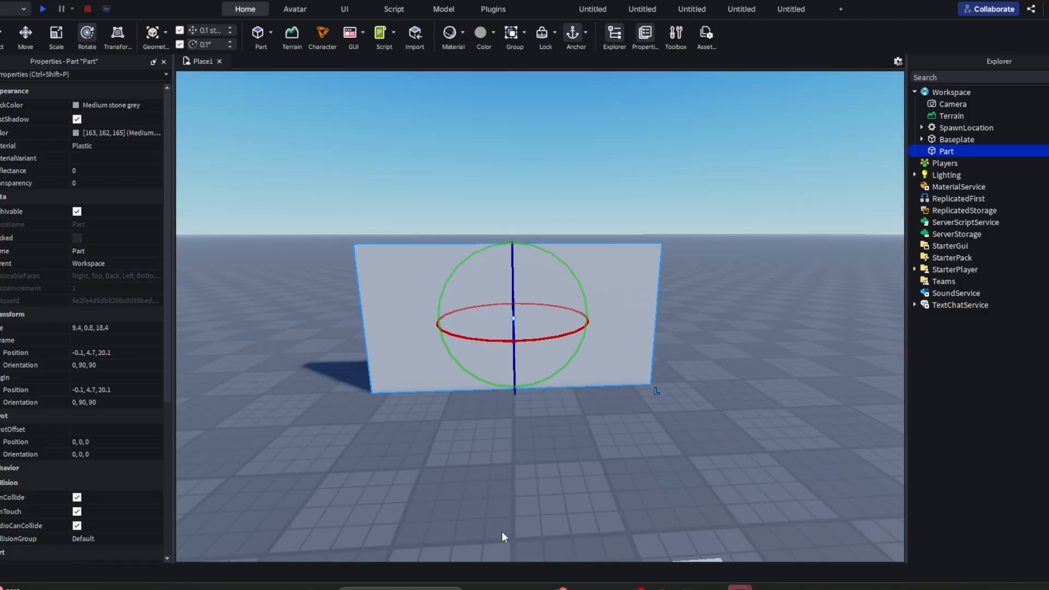
- Examine the selected wall from several angles and distances around the spawn area
{"action": "right_click_drag", "start_coordinate": [746, 221], "coordinate": [746, 222]}
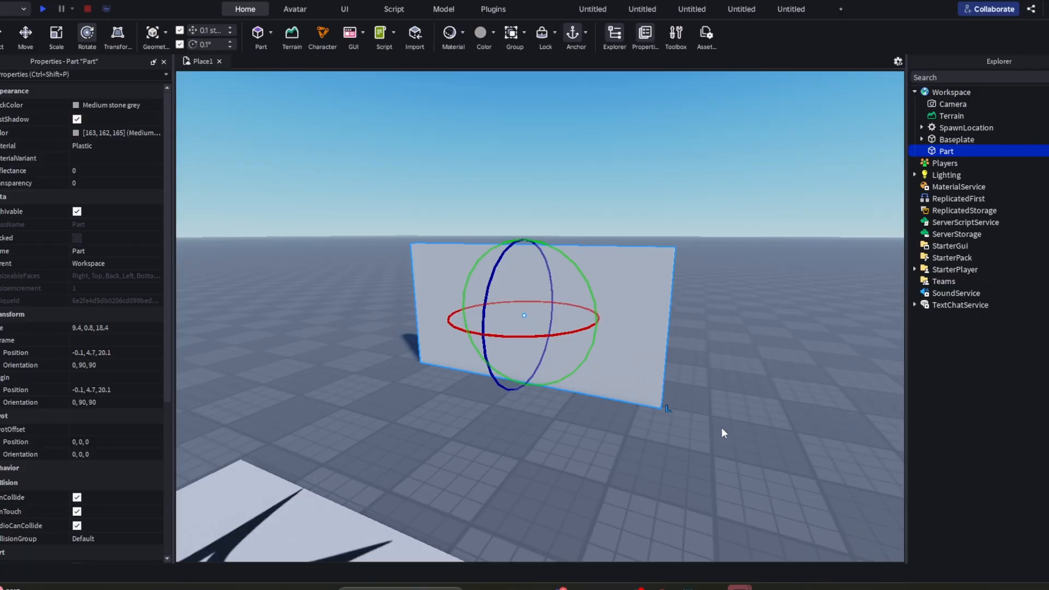
{"action": "key", "text": "a"}
{"action": "right_click_drag", "start_coordinate": [722, 429], "coordinate": [721, 427]}
{"action": "key", "text": "w"}
{"action": "right_click_drag", "start_coordinate": [783, 438], "coordinate": [782, 438]}
{"action": "key", "text": "a"}
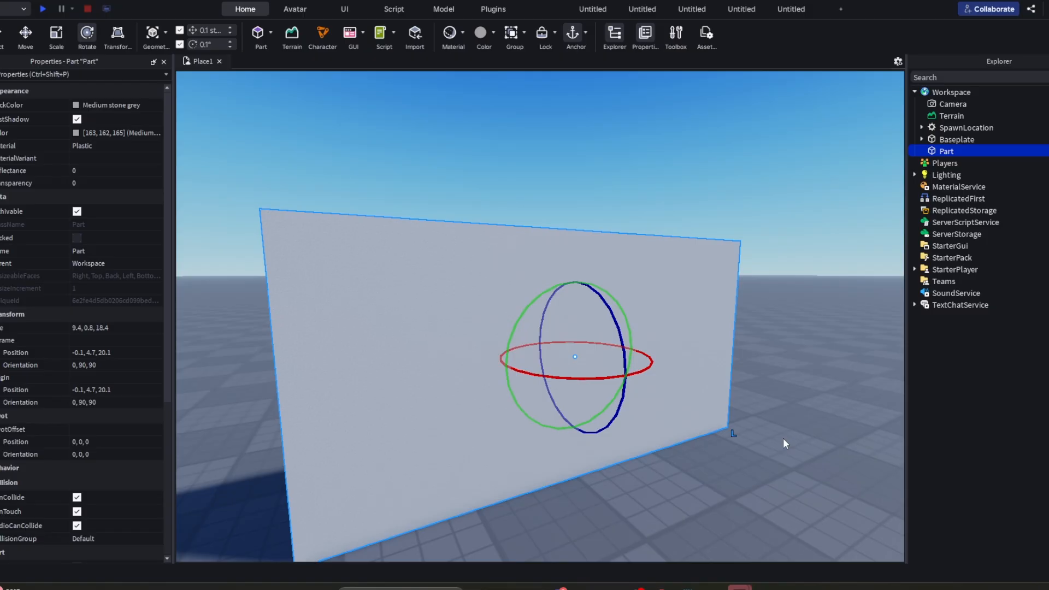
{"action": "key", "text": "d"}
{"action": "right_click_drag", "start_coordinate": [782, 438], "coordinate": [782, 438]}
{"action": "key", "text": "s"}
{"action": "key", "text": "w"}
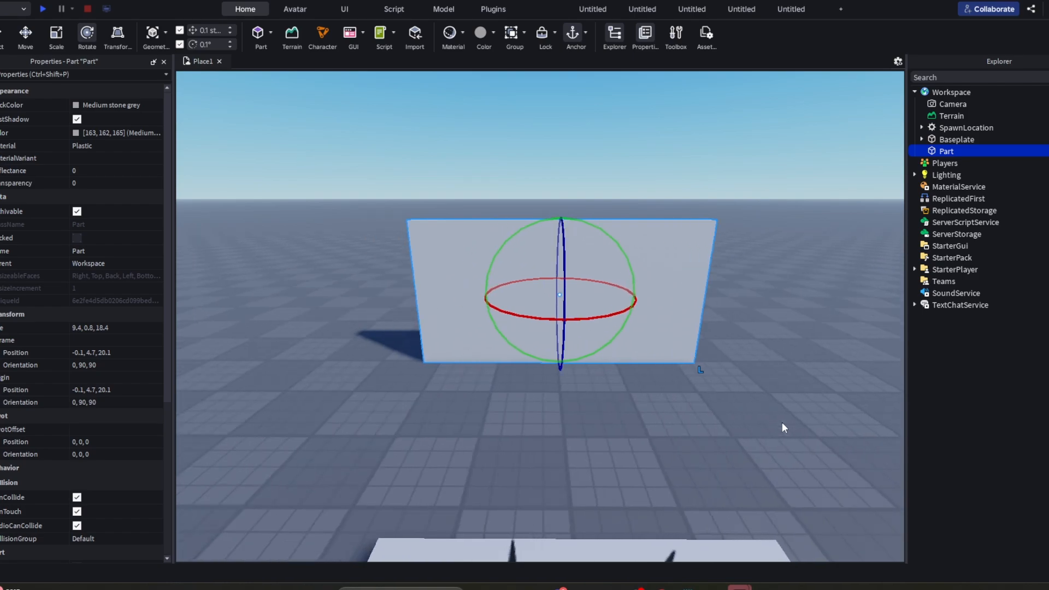
{"action": "key", "text": "d"}
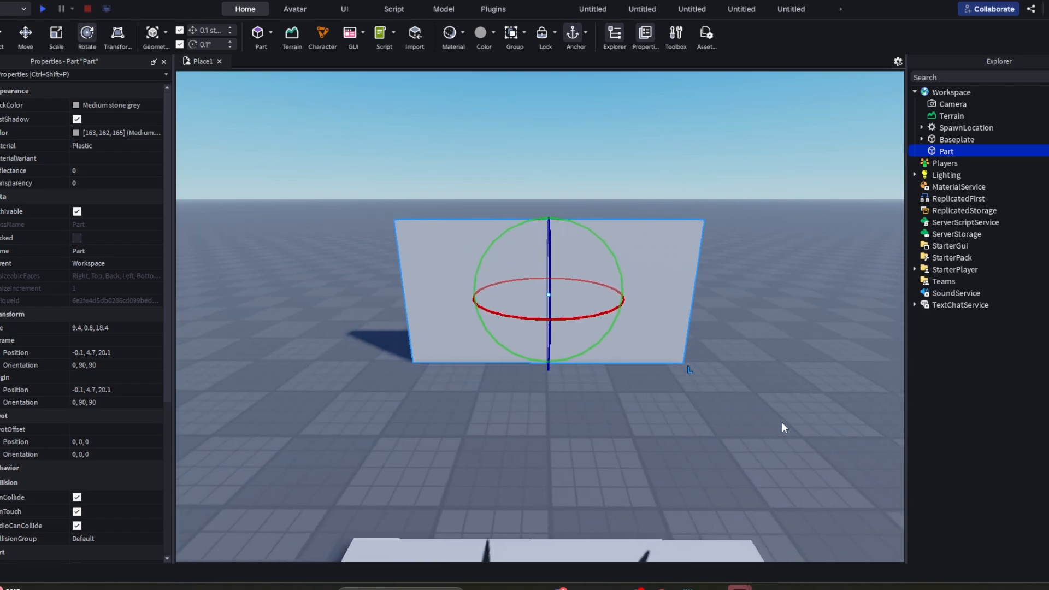
{"action": "right_click_drag", "start_coordinate": [781, 421], "coordinate": [781, 422]}
{"action": "key", "text": "s"}
{"action": "key", "text": "w"}
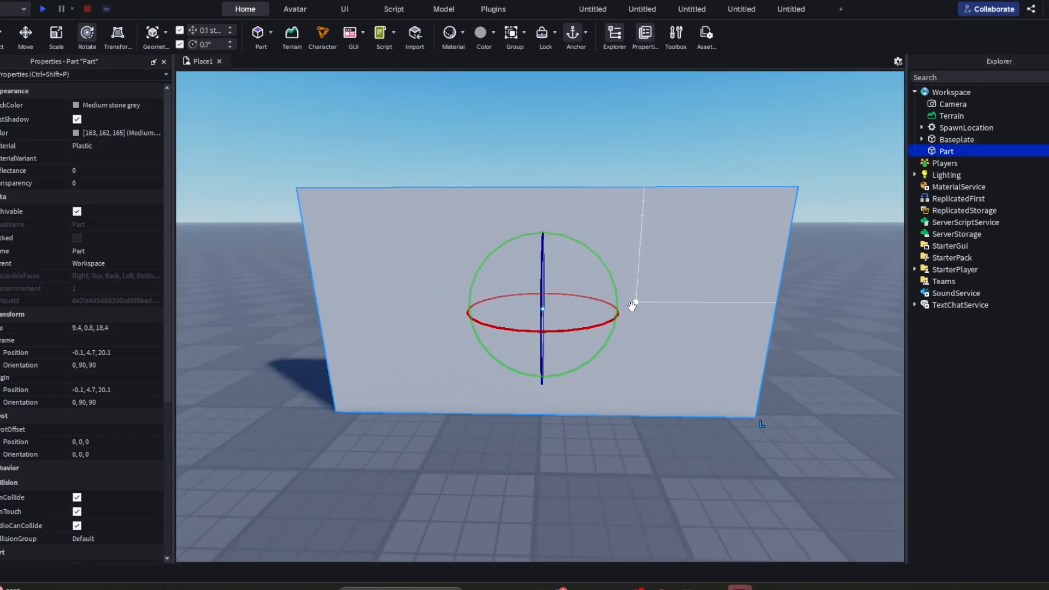
{"action": "key", "text": "s"}
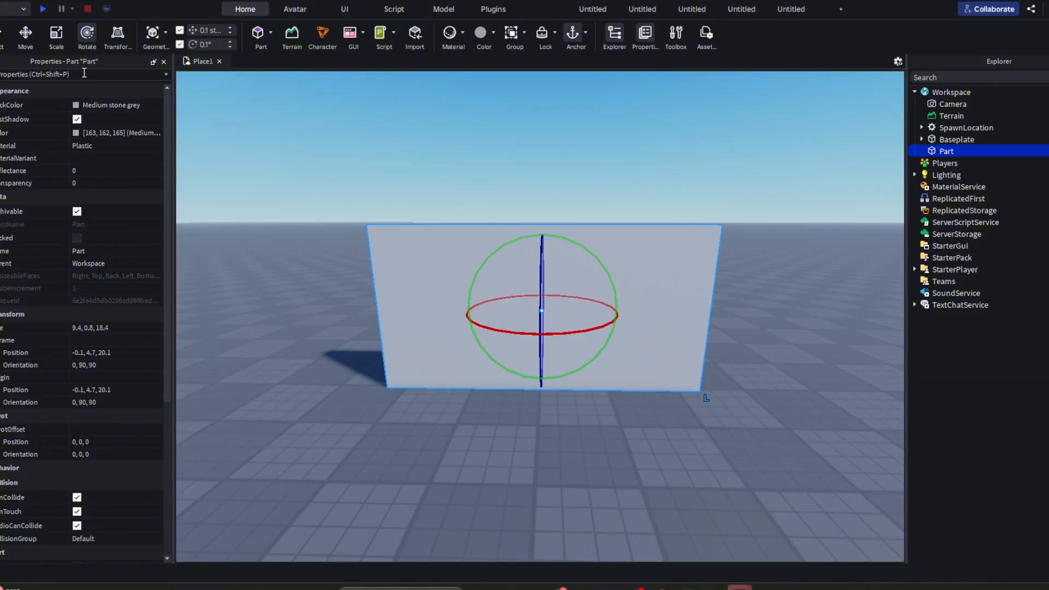
- Look through the wall's properties, and select and deselect the wall to compare what the property list offers
{"action": "scroll", "coordinate": [86, 120], "scroll_direction": "down", "scroll_amount": 10}
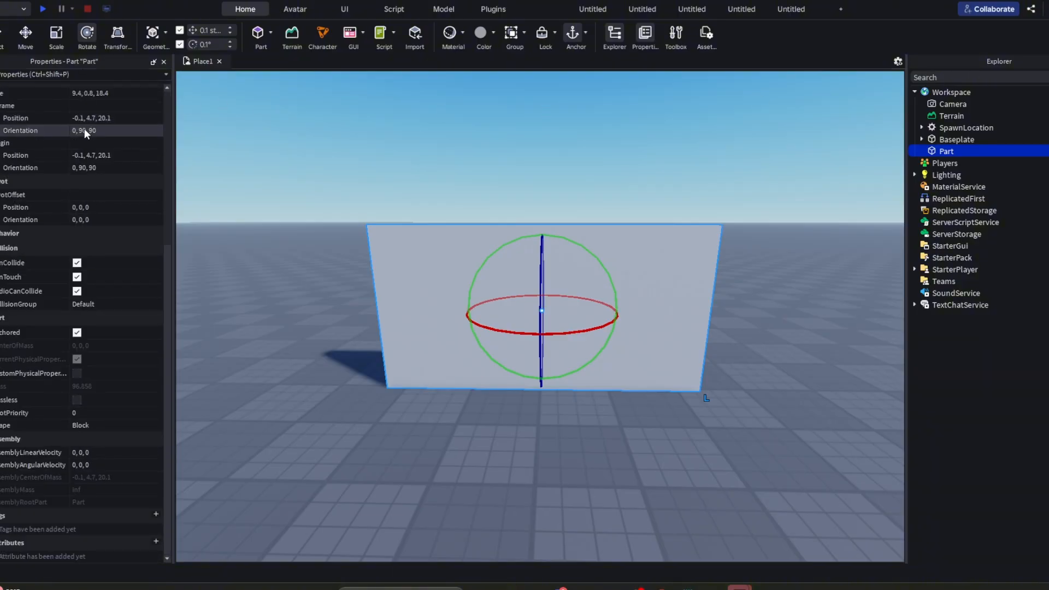
{"action": "scroll", "coordinate": [84, 129], "scroll_direction": "up", "scroll_amount": 10}
{"action": "left_click", "coordinate": [409, 136]}
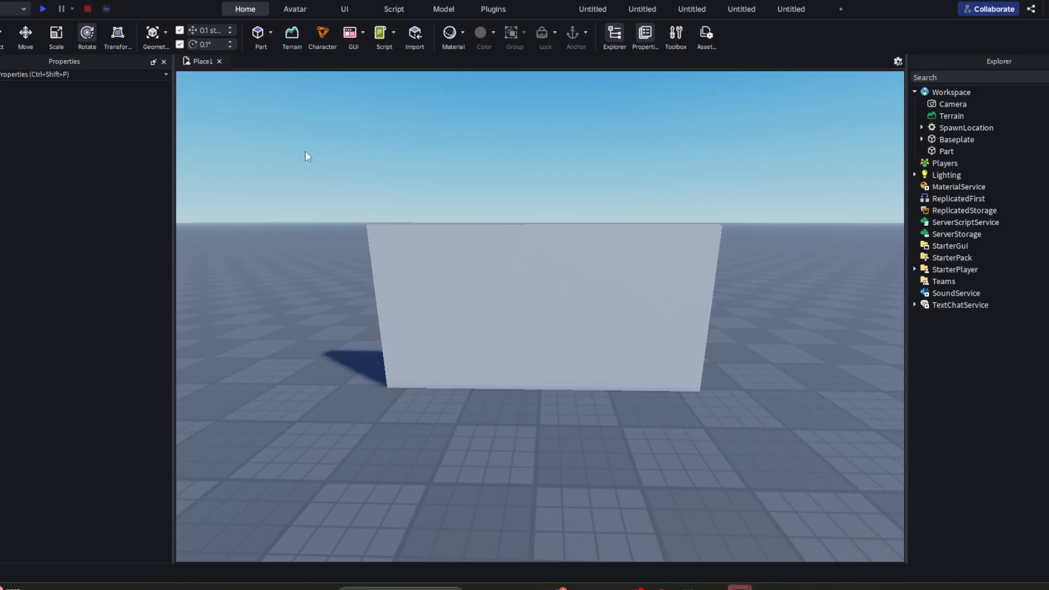
{"action": "left_click", "coordinate": [547, 288]}
{"action": "left_click", "coordinate": [542, 165]}
{"action": "left_click", "coordinate": [543, 295]}
{"action": "left_click", "coordinate": [545, 178]}
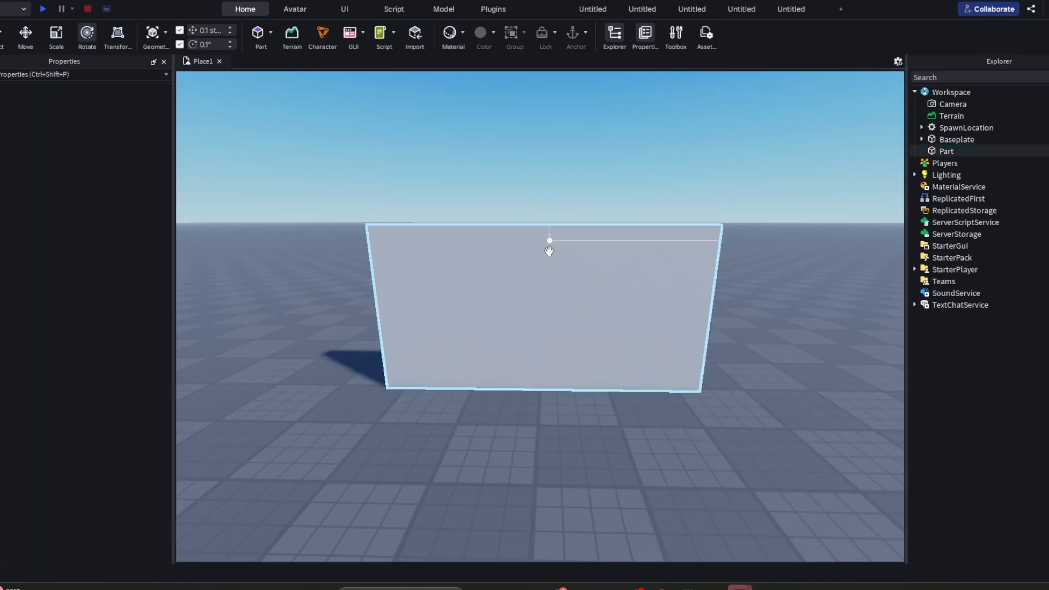
{"action": "left_click", "coordinate": [549, 250]}
{"action": "left_click", "coordinate": [536, 221]}
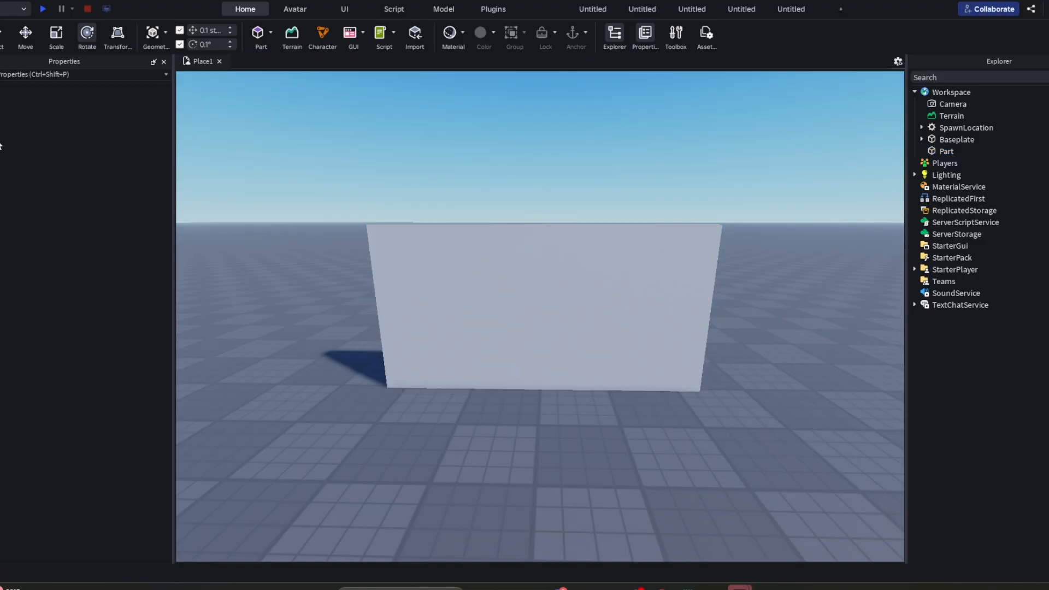
- Reselect the wall and review its appearance, data, transform and collision properties
{"action": "left_click", "coordinate": [417, 276]}
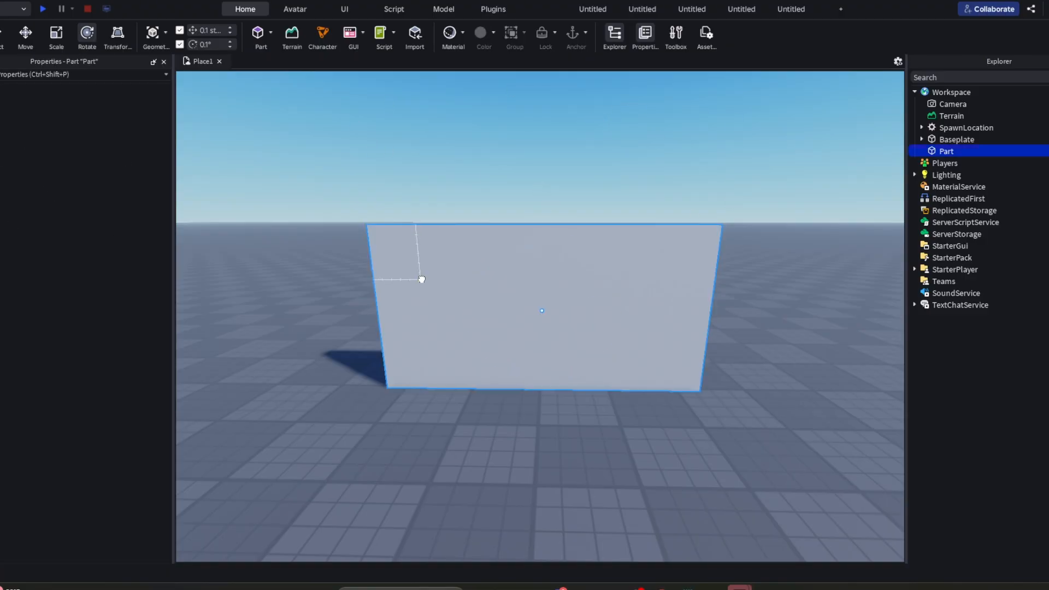
{"action": "scroll", "coordinate": [90, 121], "scroll_direction": "down", "scroll_amount": 3}
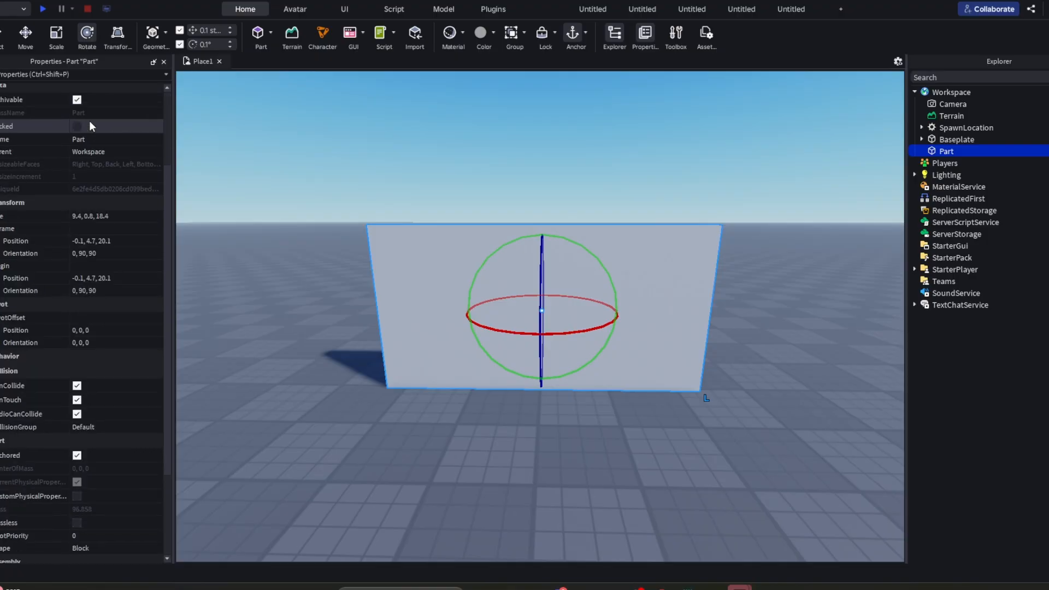
{"action": "scroll", "coordinate": [90, 123], "scroll_direction": "down", "scroll_amount": 3}
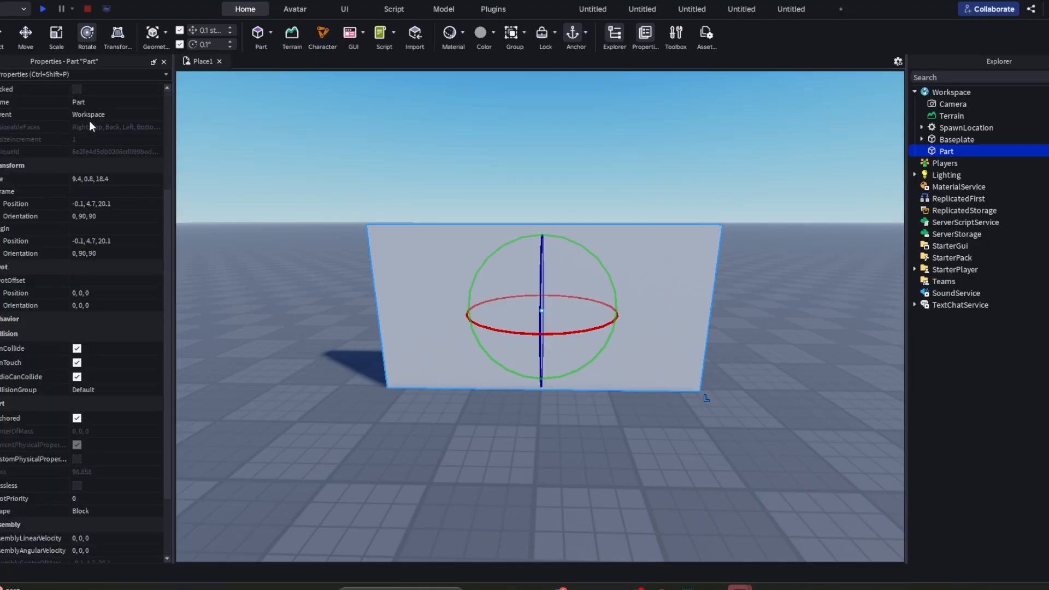
{"action": "scroll", "coordinate": [87, 121], "scroll_direction": "up", "scroll_amount": 6}
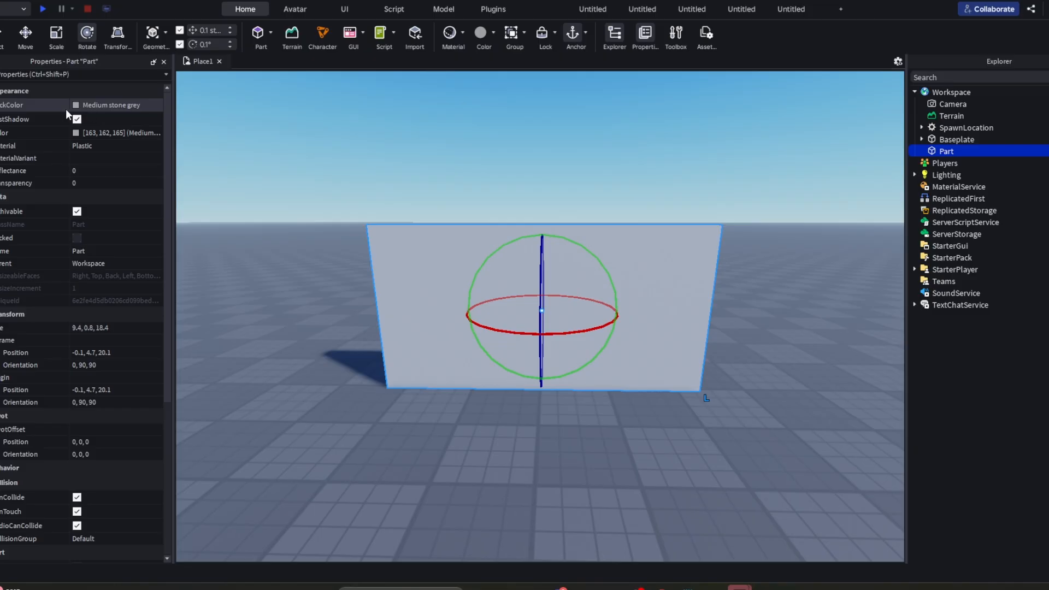
{"action": "mouse_move", "coordinate": [54, 121]}
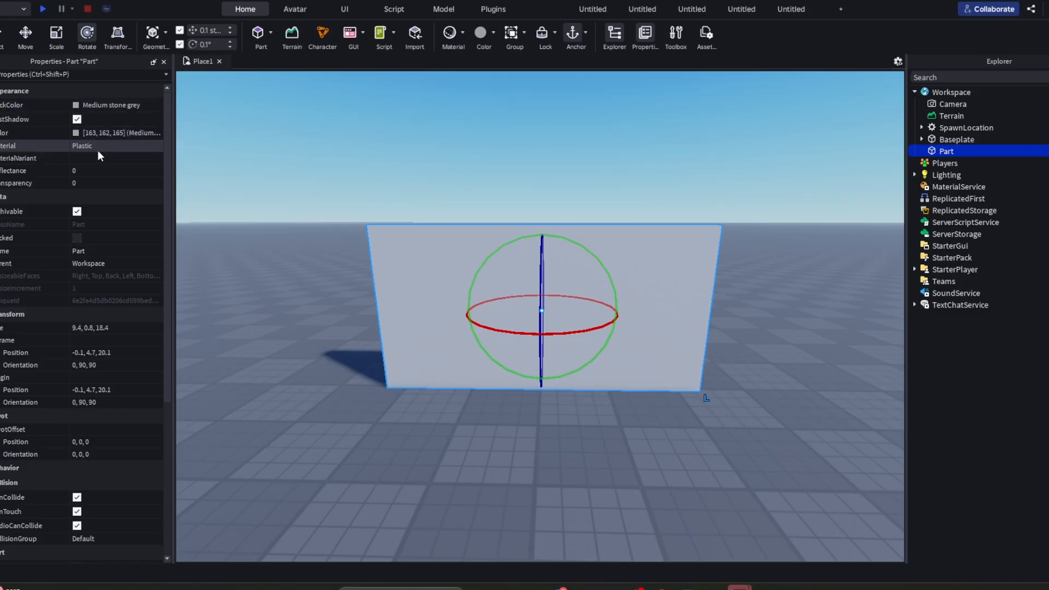
{"action": "scroll", "coordinate": [100, 429], "scroll_direction": "down", "scroll_amount": 3}
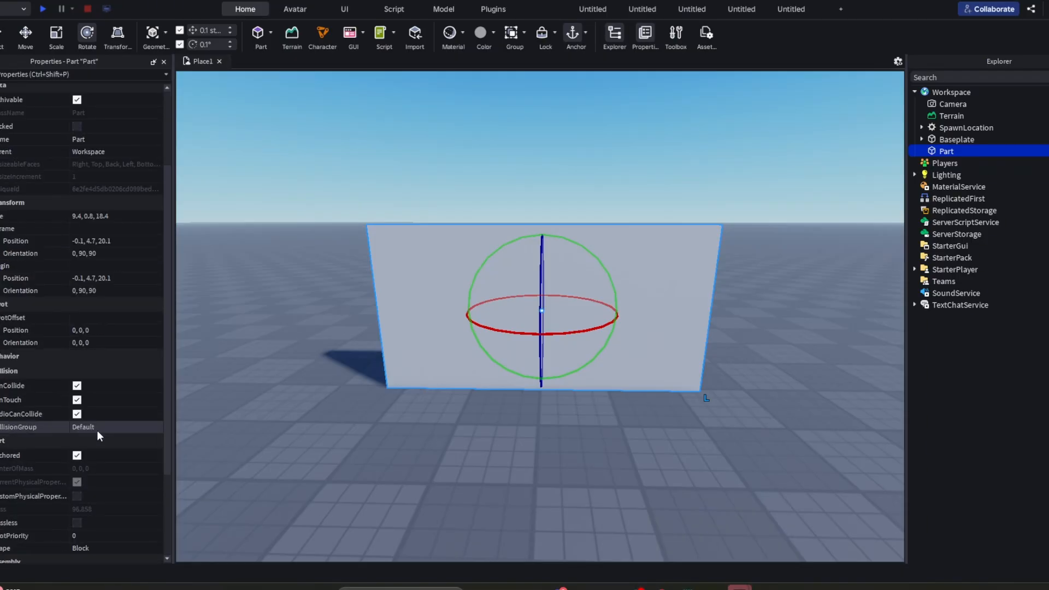
- Try toggling the wall's CanCollide option, and look over its remaining collision and part properties
{"action": "left_click", "coordinate": [77, 386]}
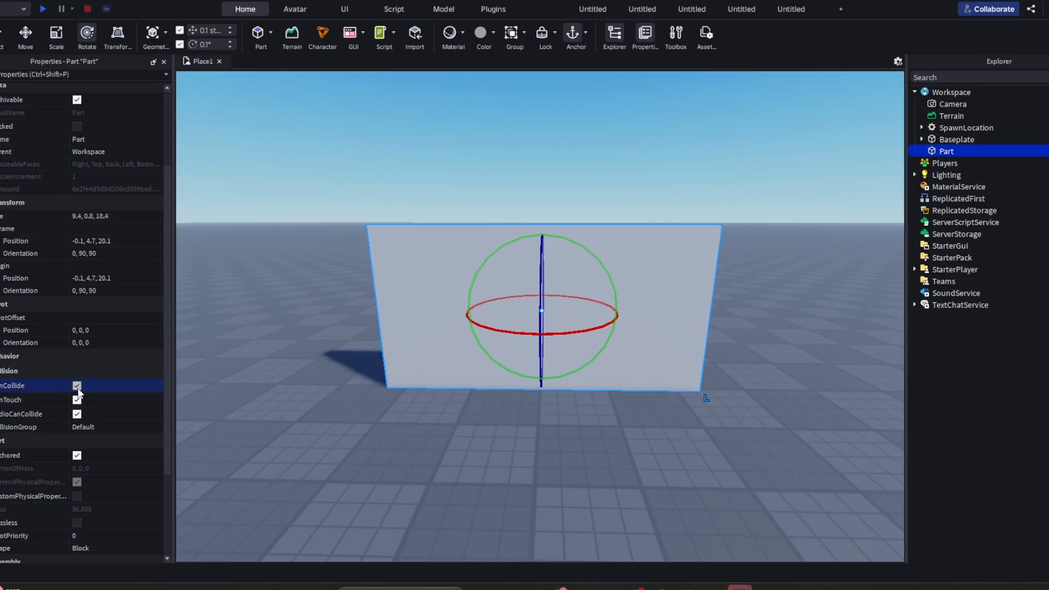
{"action": "left_click", "coordinate": [77, 386]}
{"action": "scroll", "coordinate": [94, 516], "scroll_direction": "down", "scroll_amount": 4}
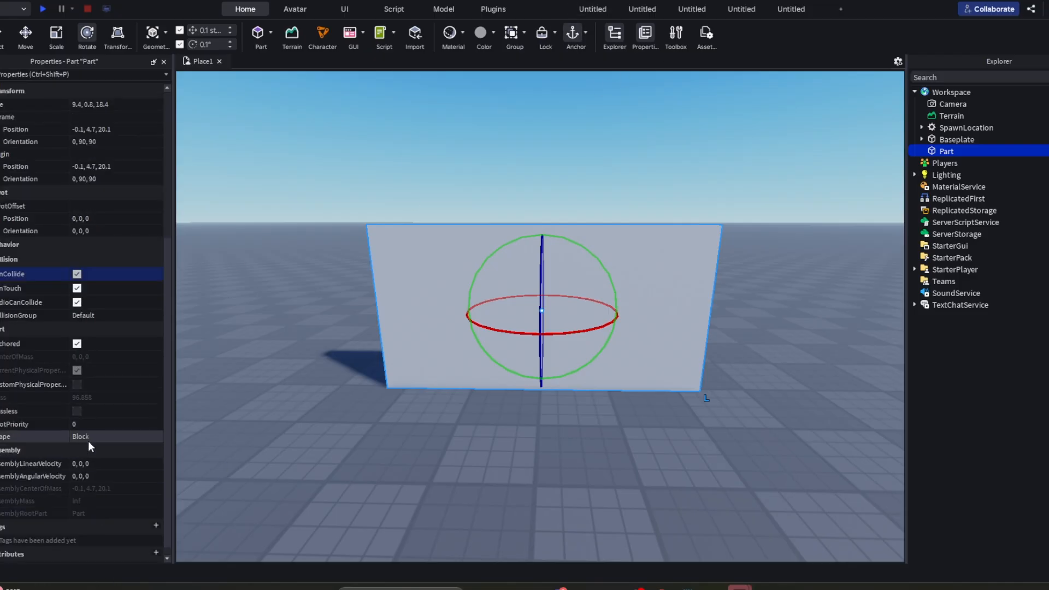
{"action": "scroll", "coordinate": [64, 412], "scroll_direction": "up", "scroll_amount": 4}
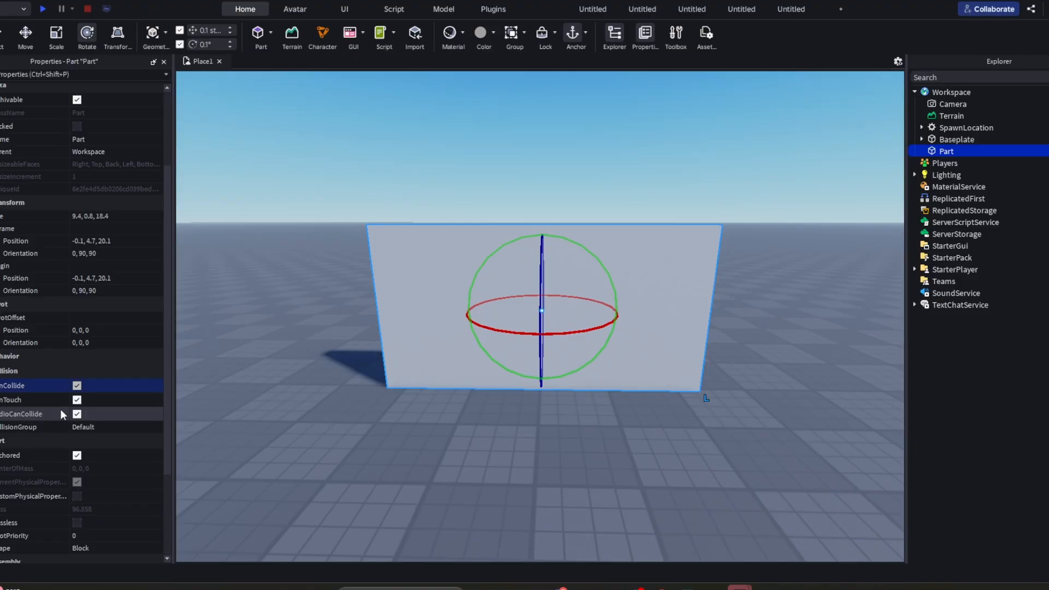
{"action": "scroll", "coordinate": [65, 359], "scroll_direction": "up", "scroll_amount": 1}
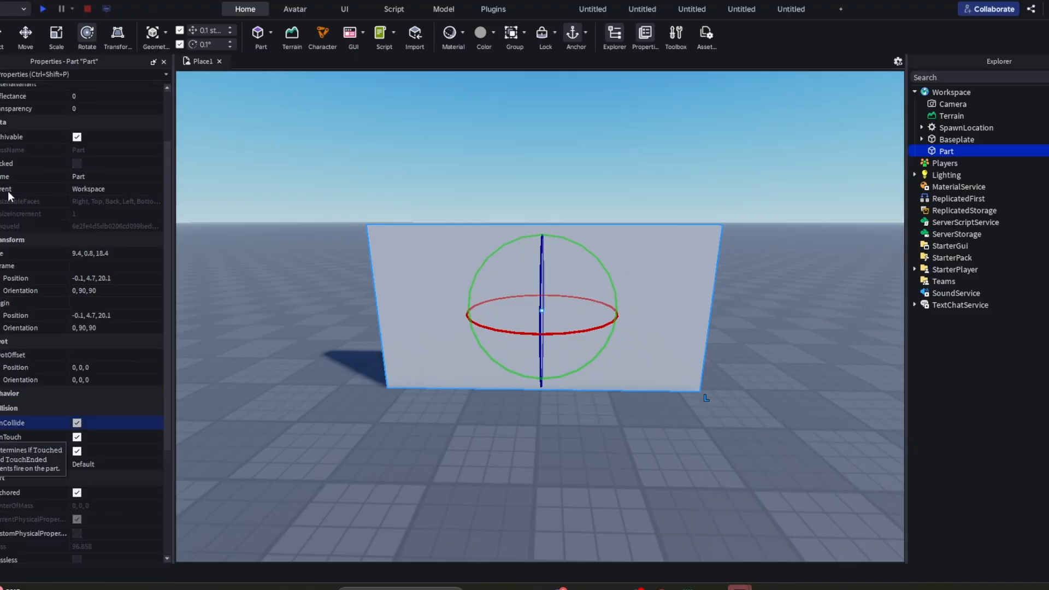
{"action": "scroll", "coordinate": [8, 195], "scroll_direction": "up", "scroll_amount": 2}
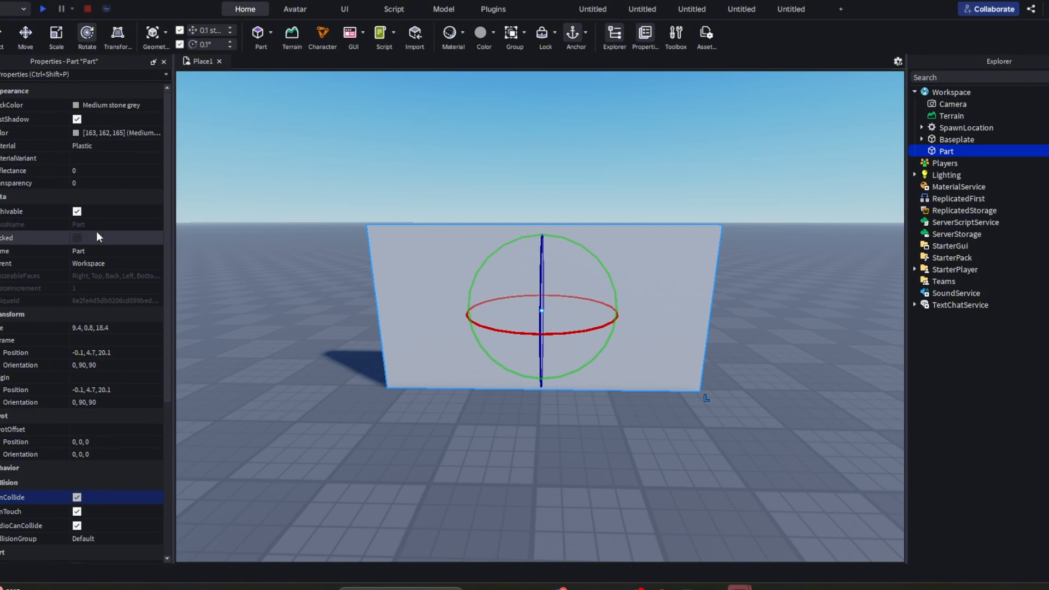
{"action": "left_click", "coordinate": [75, 106]}
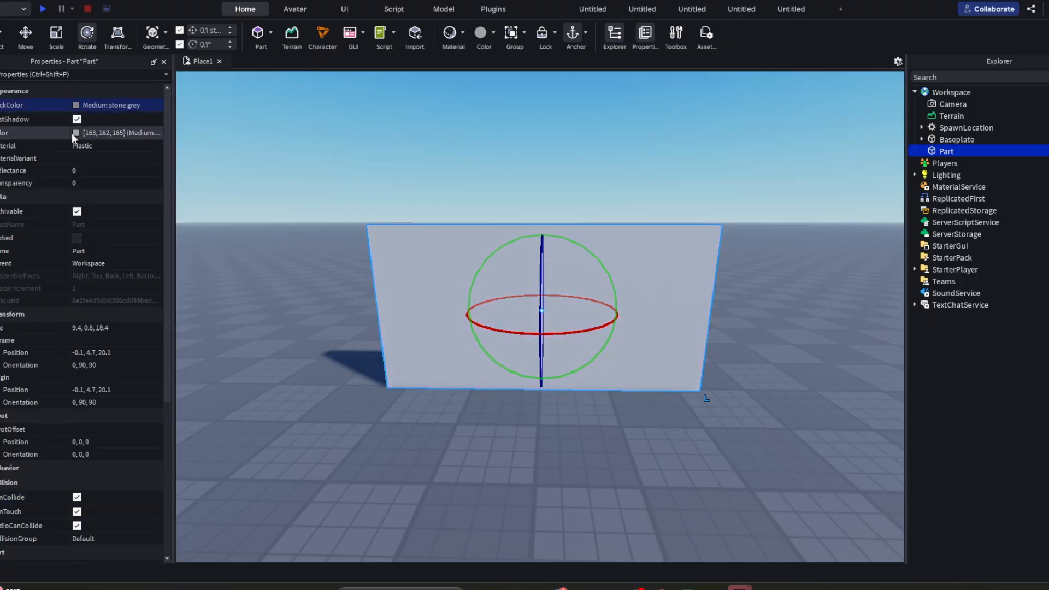
{"action": "left_click", "coordinate": [76, 132]}
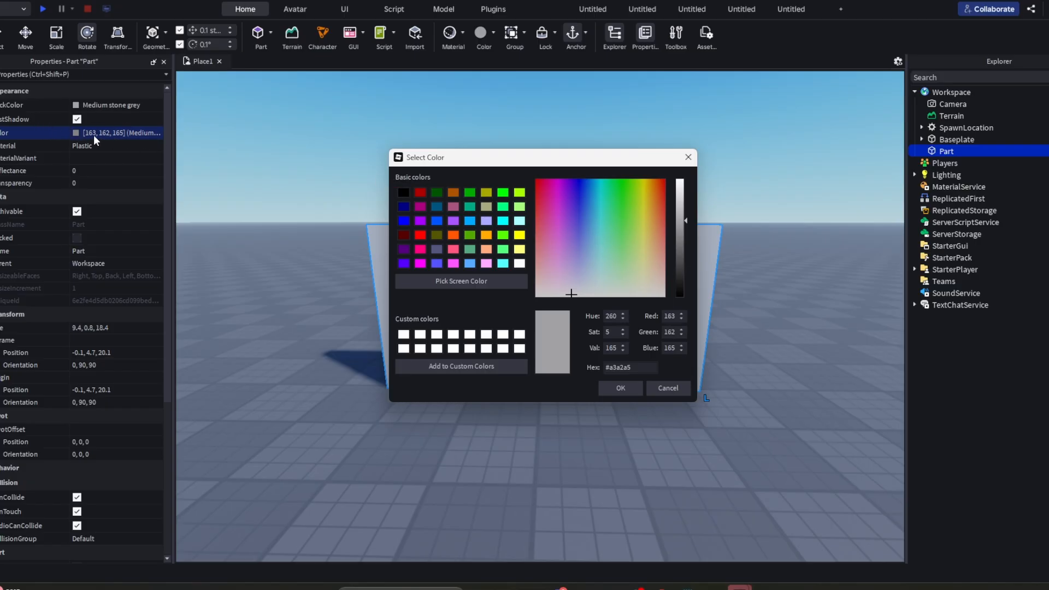
{"action": "left_click_drag", "start_coordinate": [557, 210], "coordinate": [683, 221]}
{"action": "left_click", "coordinate": [689, 158]}
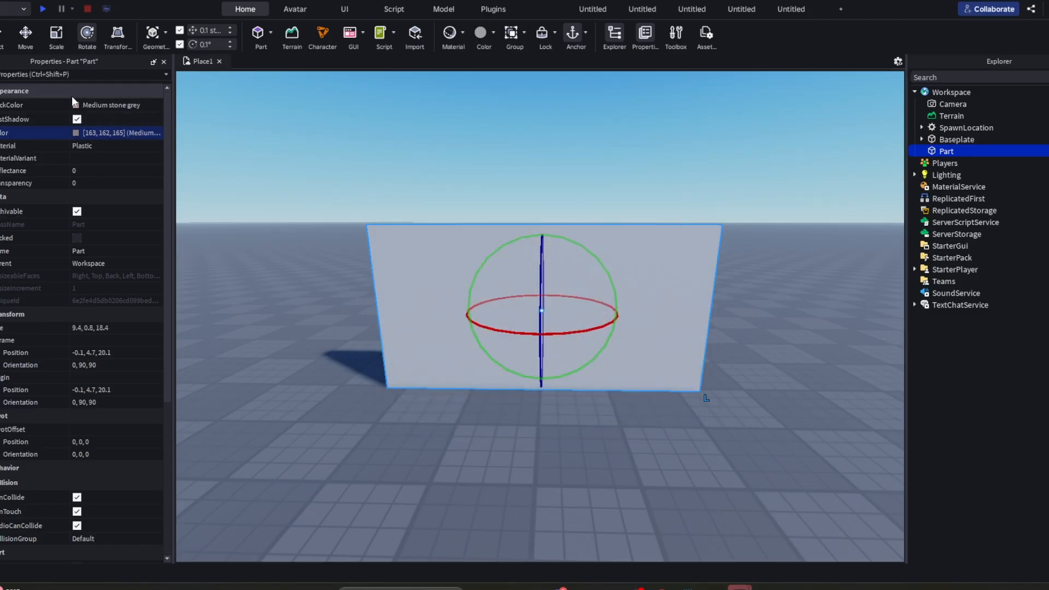
- Set the wall's BrickColor to Dusty Rose from the colour palette
{"action": "left_click", "coordinate": [73, 105]}
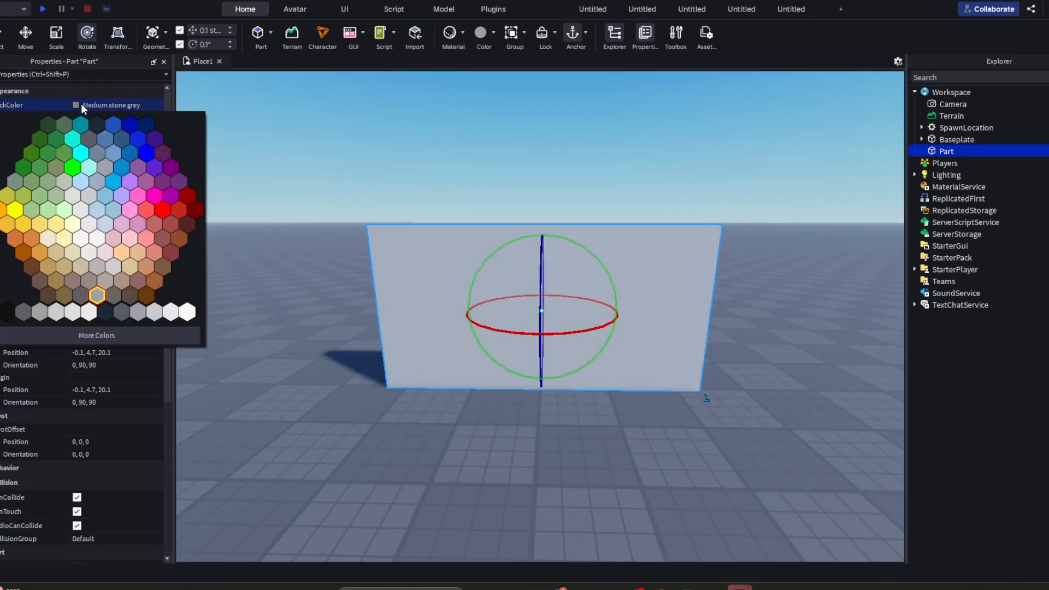
{"action": "left_click", "coordinate": [72, 109]}
{"action": "left_click", "coordinate": [71, 108]}
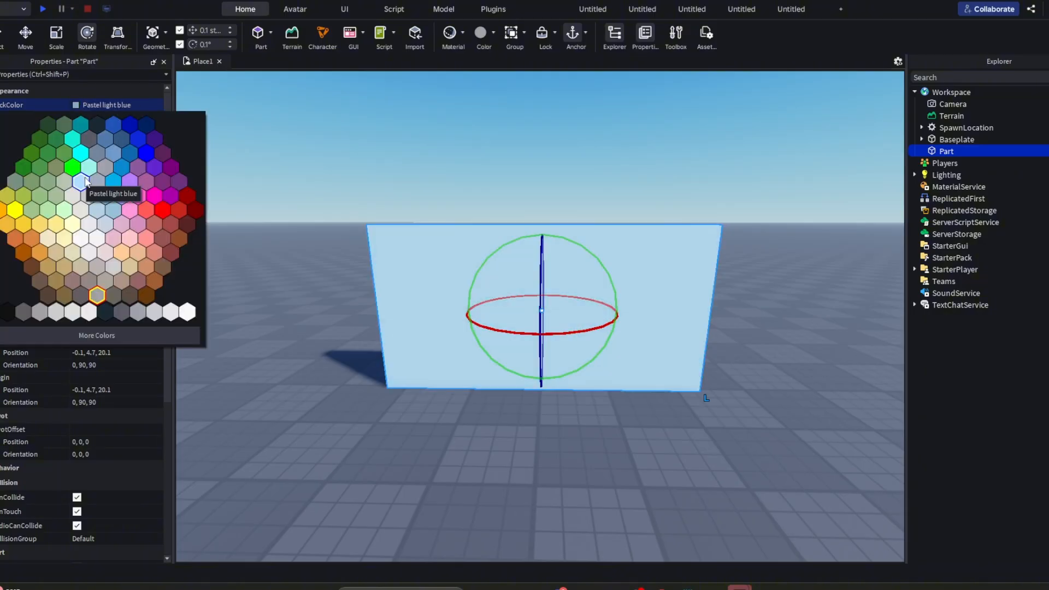
{"action": "left_click", "coordinate": [164, 231]}
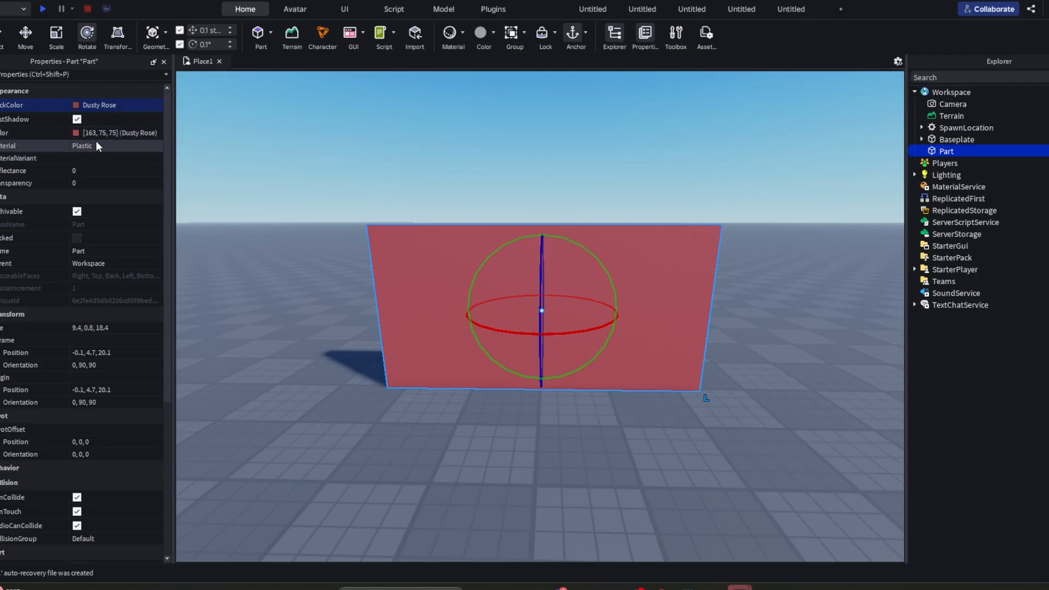
- Examine the wall's Plastic surface texture up close
{"action": "scroll", "coordinate": [512, 221], "scroll_direction": "up", "scroll_amount": 10}
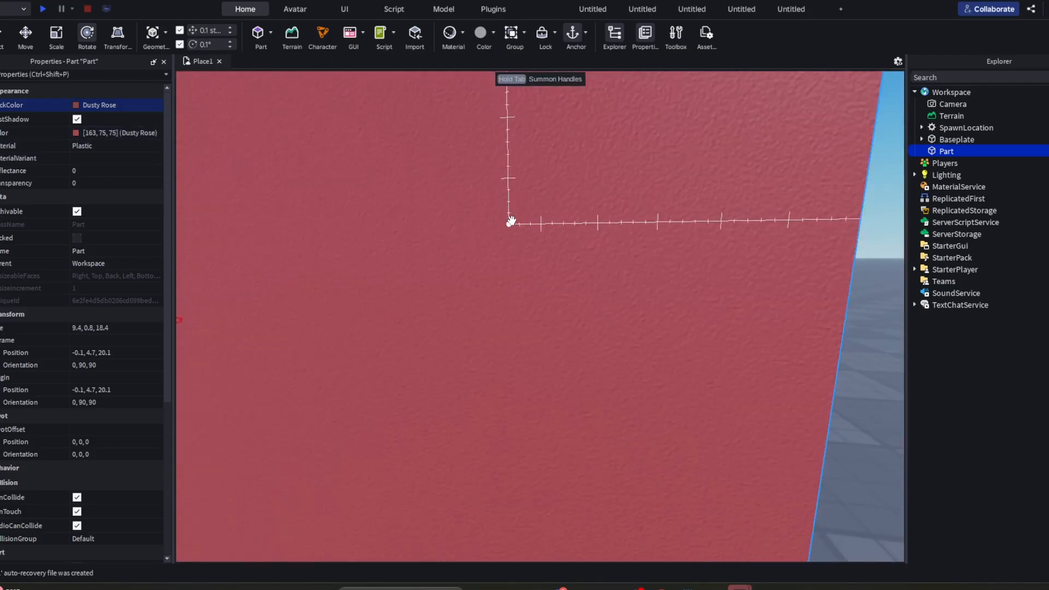
{"action": "scroll", "coordinate": [511, 221], "scroll_direction": "up", "scroll_amount": 3}
{"action": "scroll", "coordinate": [511, 221], "scroll_direction": "down", "scroll_amount": 5}
{"action": "right_click_drag", "start_coordinate": [511, 220], "coordinate": [511, 220]}
{"action": "scroll", "coordinate": [512, 221], "scroll_direction": "up", "scroll_amount": 5}
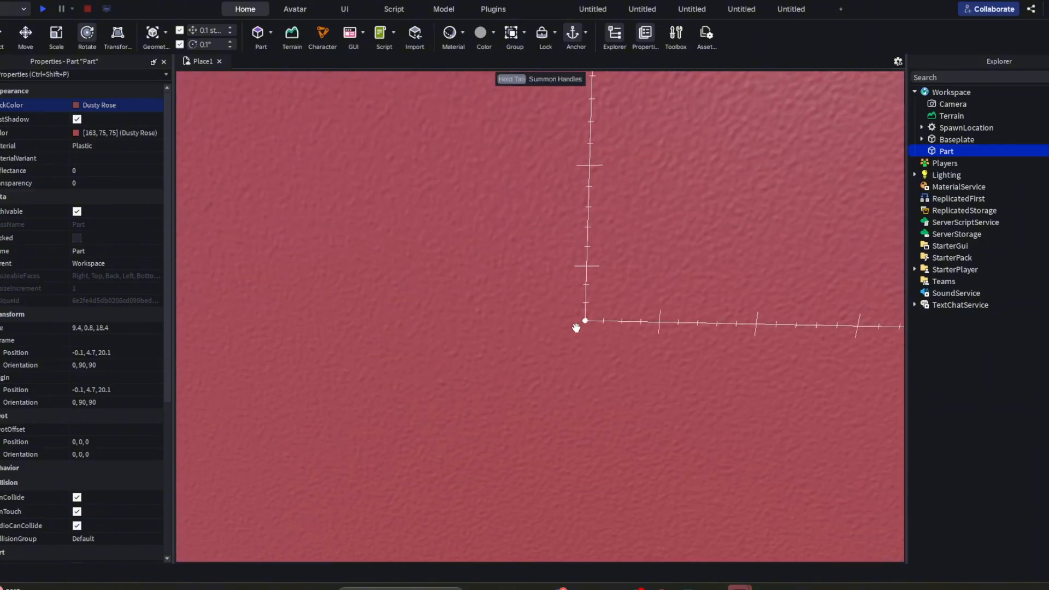
{"action": "scroll", "coordinate": [576, 328], "scroll_direction": "down", "scroll_amount": 6}
{"action": "right_click_drag", "start_coordinate": [576, 328], "coordinate": [577, 328]}
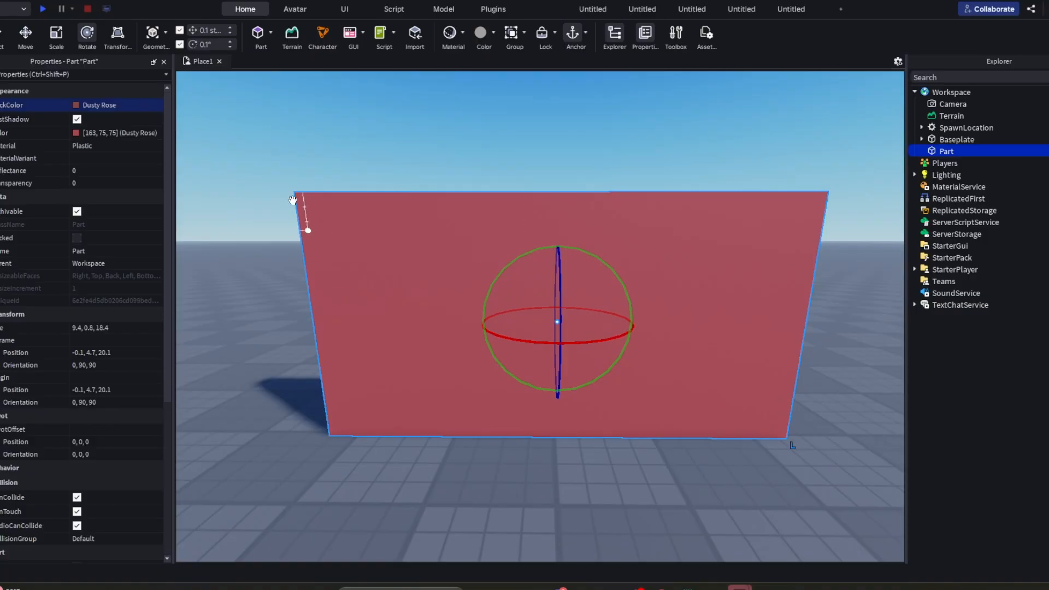
- Change the wall's material to Snow and check the new surface from nearby
{"action": "left_click", "coordinate": [91, 148]}
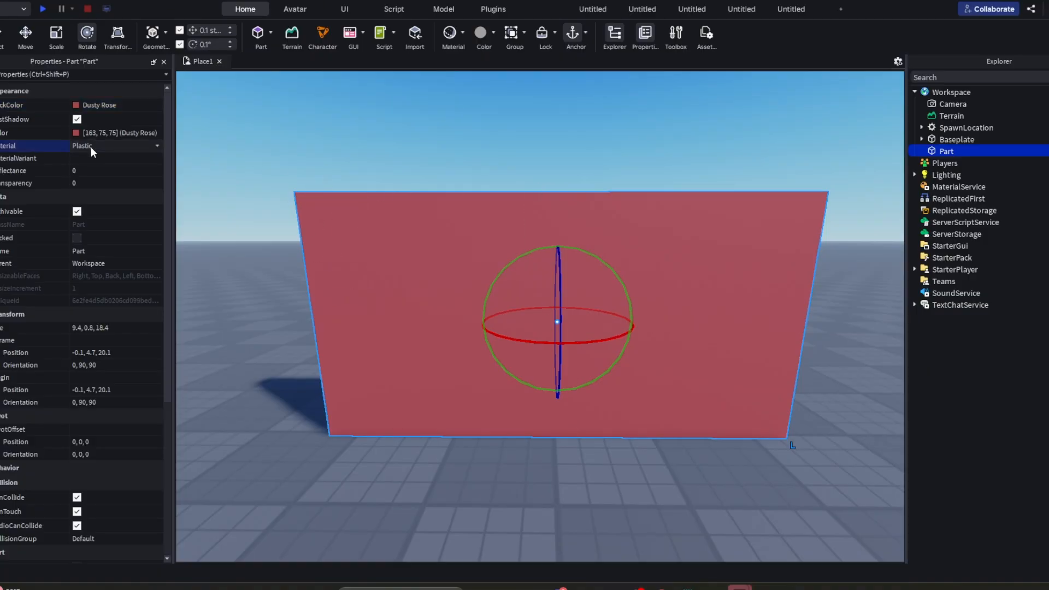
{"action": "left_click", "coordinate": [90, 146]}
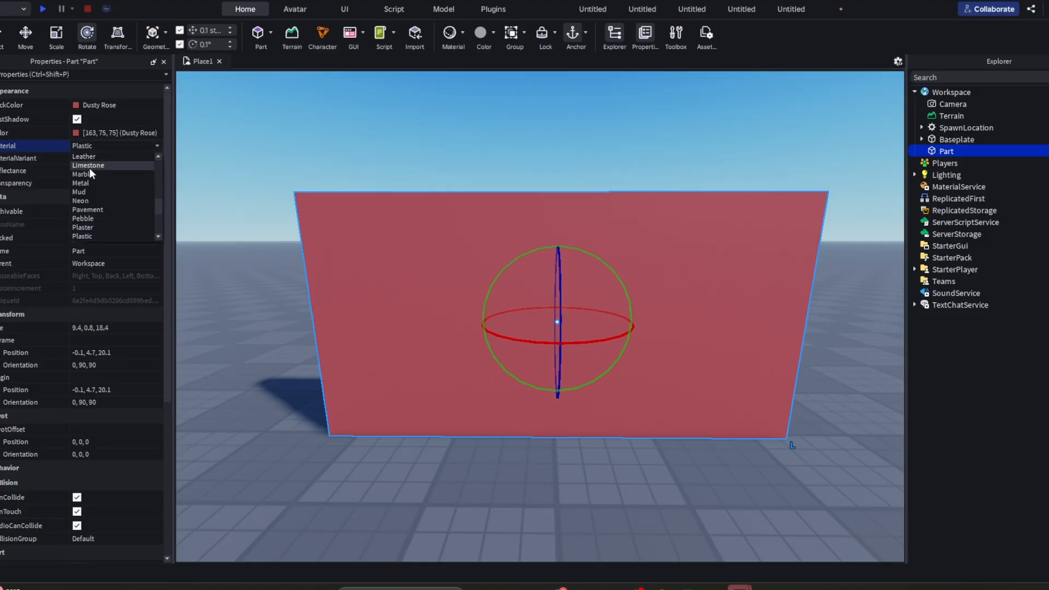
{"action": "scroll", "coordinate": [87, 190], "scroll_direction": "up", "scroll_amount": 7}
{"action": "scroll", "coordinate": [87, 174], "scroll_direction": "down", "scroll_amount": 10}
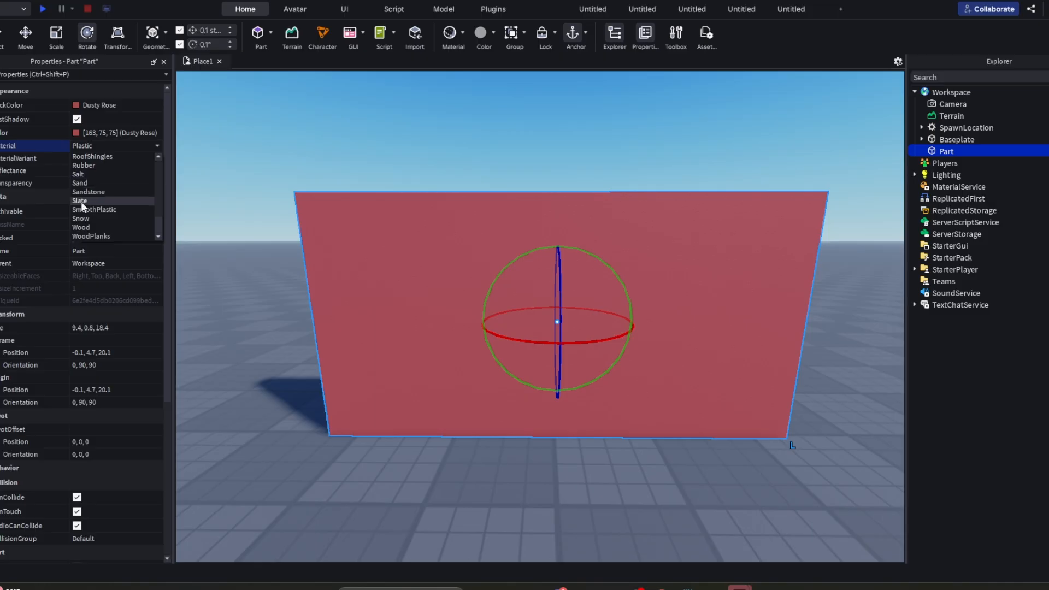
{"action": "left_click", "coordinate": [81, 217]}
{"action": "key", "text": "w"}
{"action": "right_click_drag", "start_coordinate": [560, 322], "coordinate": [560, 323]}
{"action": "key", "text": "a"}
{"action": "key", "text": "d"}
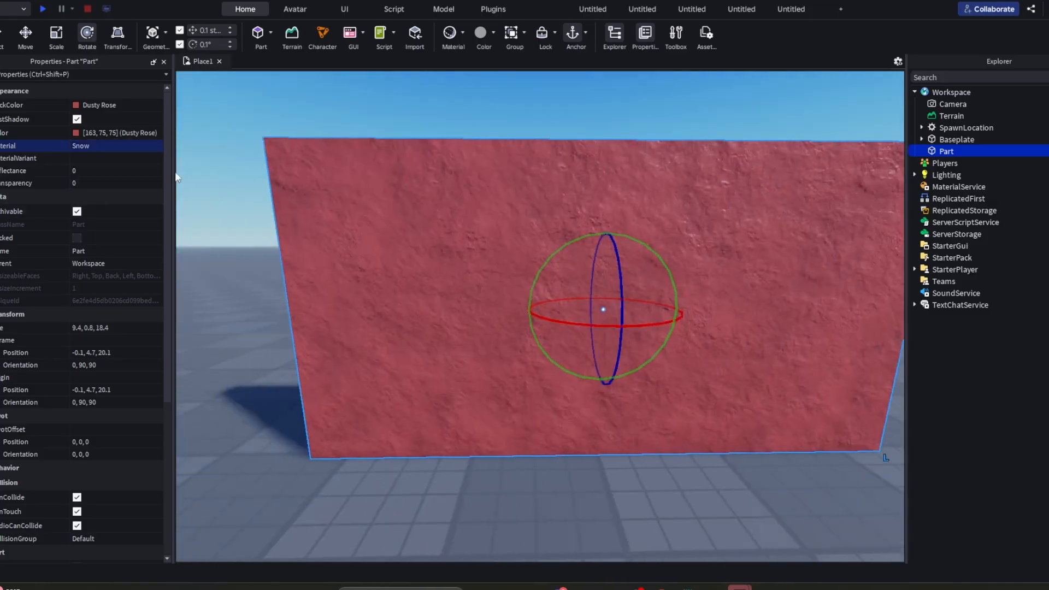
- Change the wall's material to Brick and check the new surface from different distances
{"action": "left_click", "coordinate": [111, 146]}
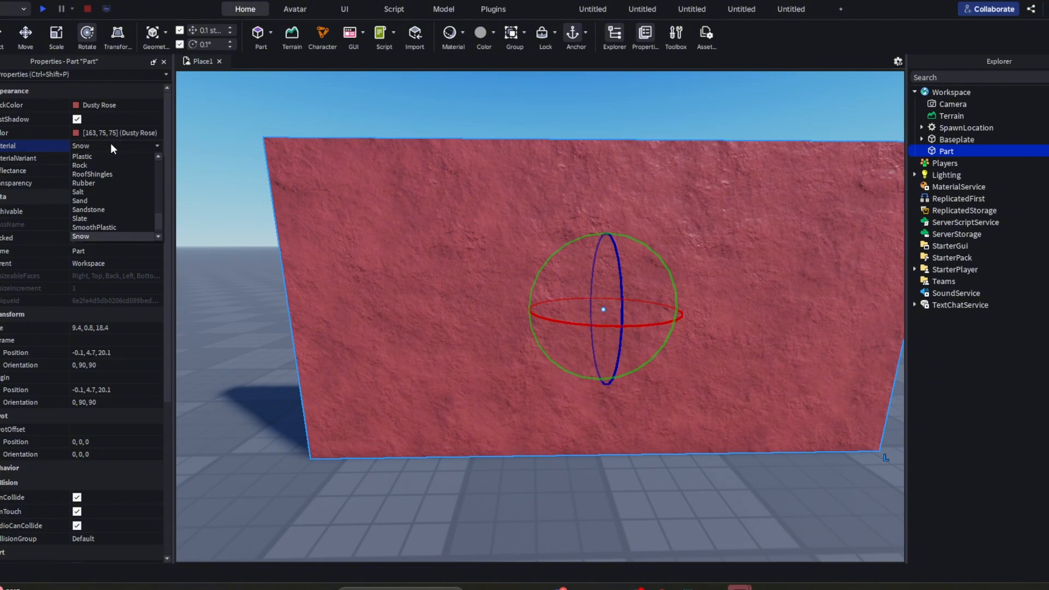
{"action": "key", "text": "b"}
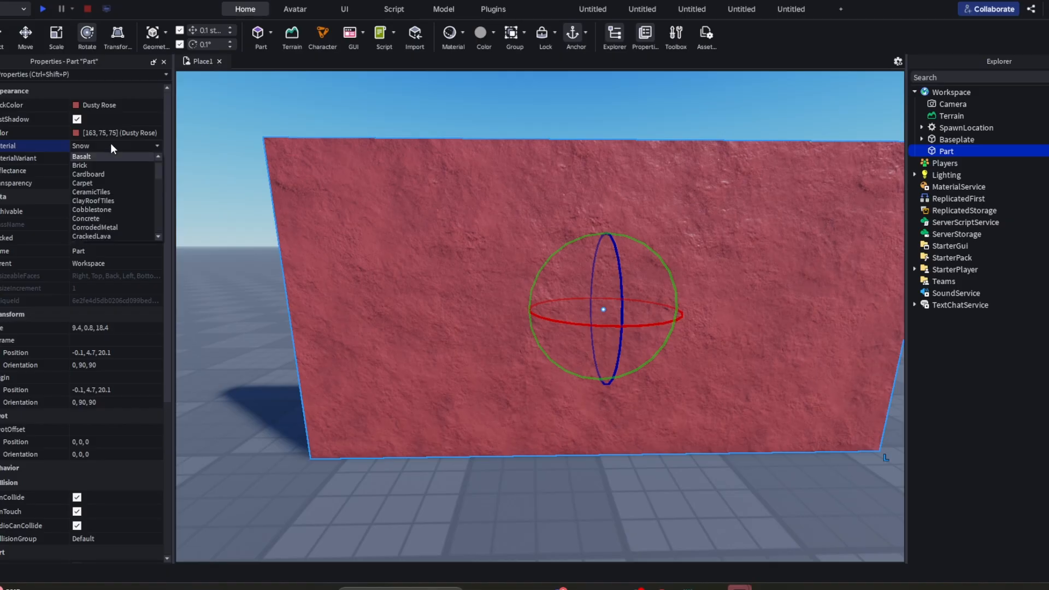
{"action": "left_click", "coordinate": [84, 166]}
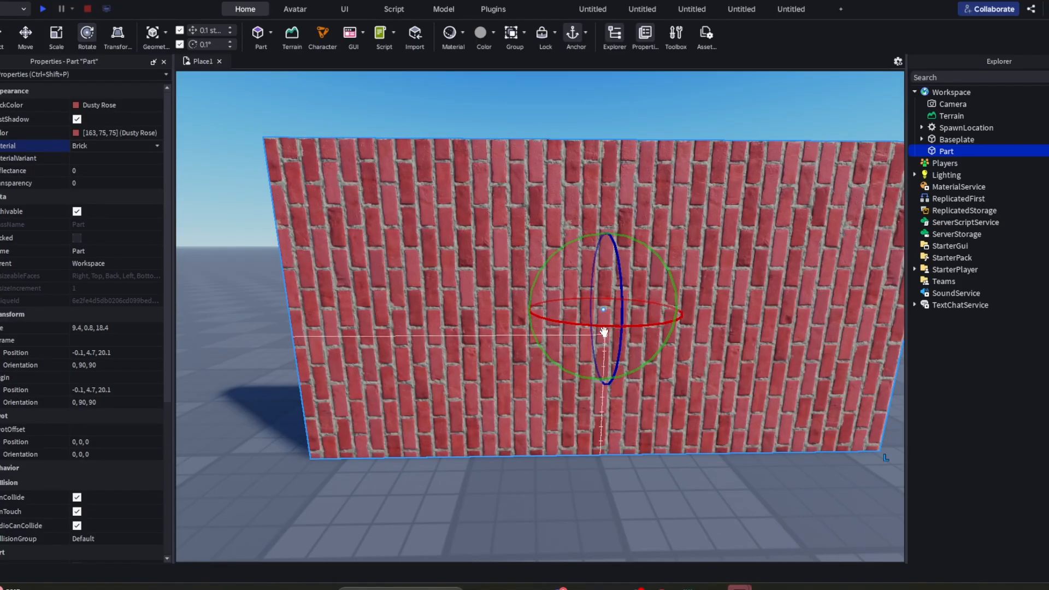
{"action": "scroll", "coordinate": [604, 314], "scroll_direction": "down", "scroll_amount": 5}
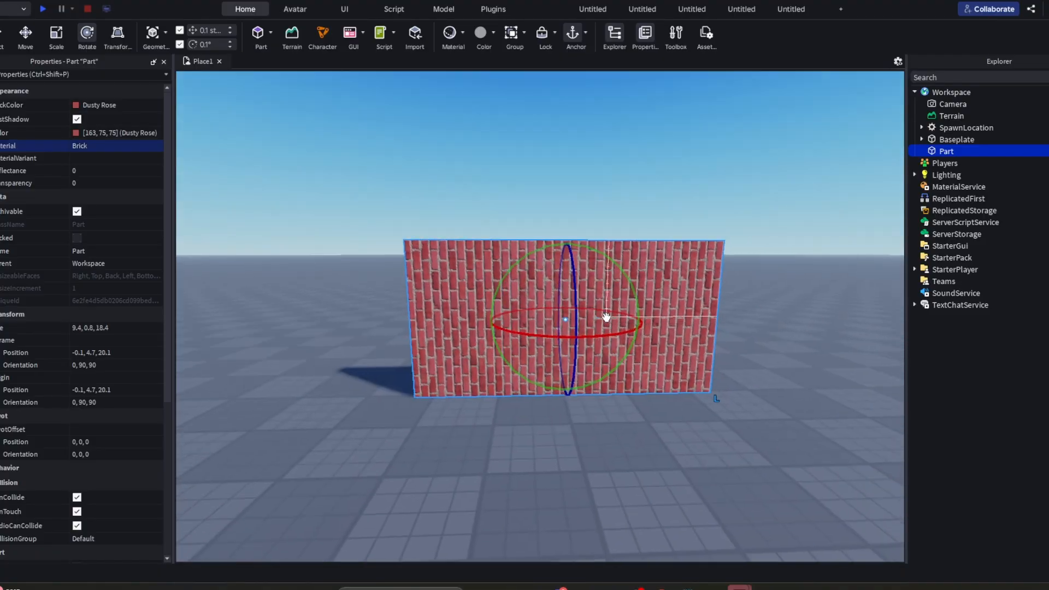
{"action": "scroll", "coordinate": [600, 313], "scroll_direction": "up", "scroll_amount": 2}
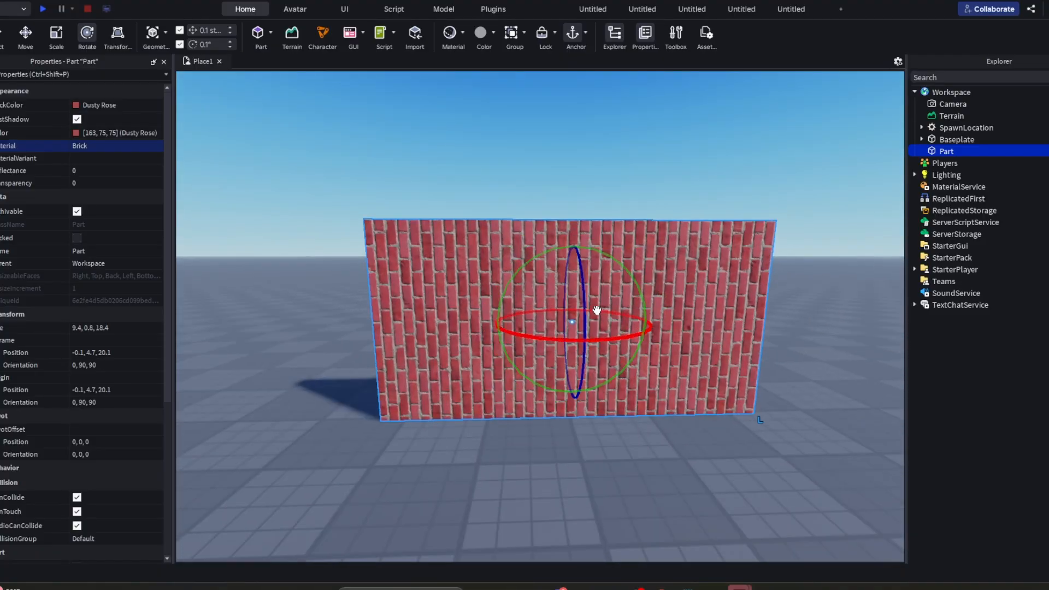
- Rotate the wall 90 degrees in its own plane so that the brick courses run horizontally
{"action": "right_click_drag", "start_coordinate": [596, 310], "coordinate": [596, 310]}
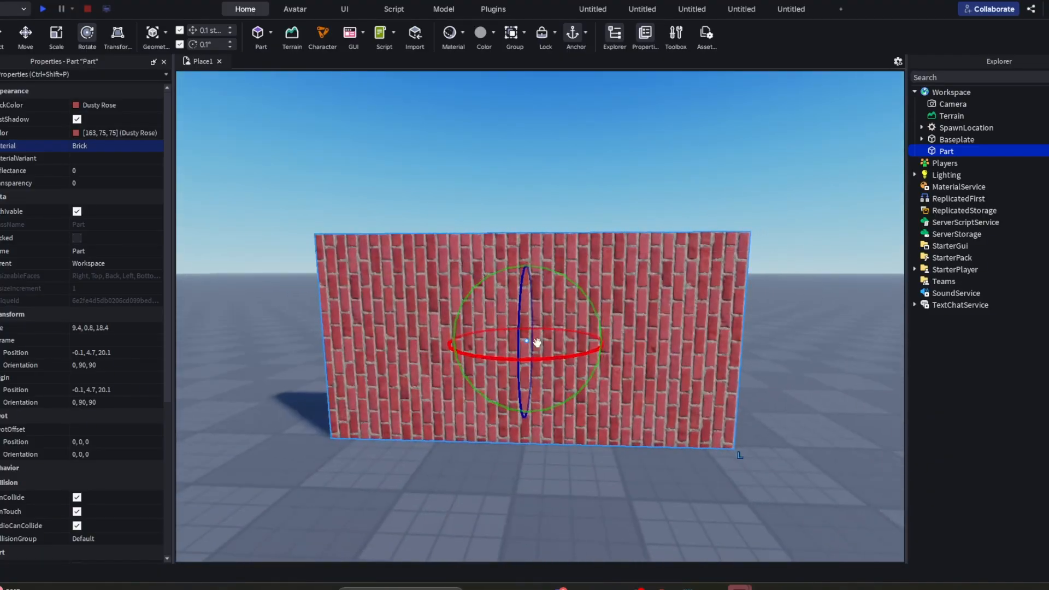
{"action": "right_click_drag", "start_coordinate": [528, 251], "coordinate": [528, 252]}
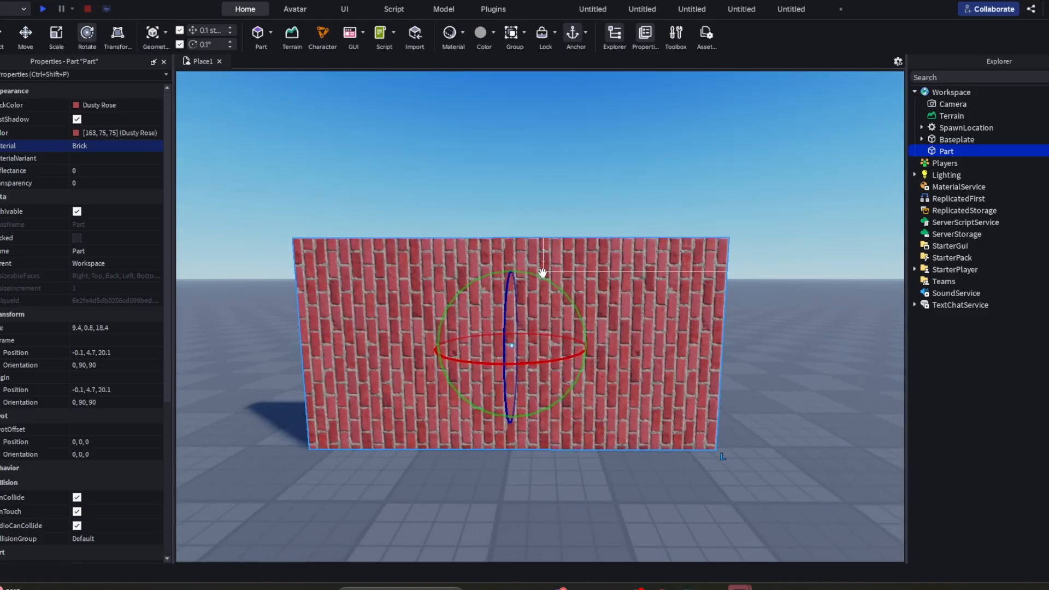
{"action": "left_click_drag", "start_coordinate": [541, 276], "coordinate": [579, 445]}
- Scale the upright wall down to 7.8 studs high and widen it on both sides to 17.8 studs
{"action": "left_click", "coordinate": [56, 34]}
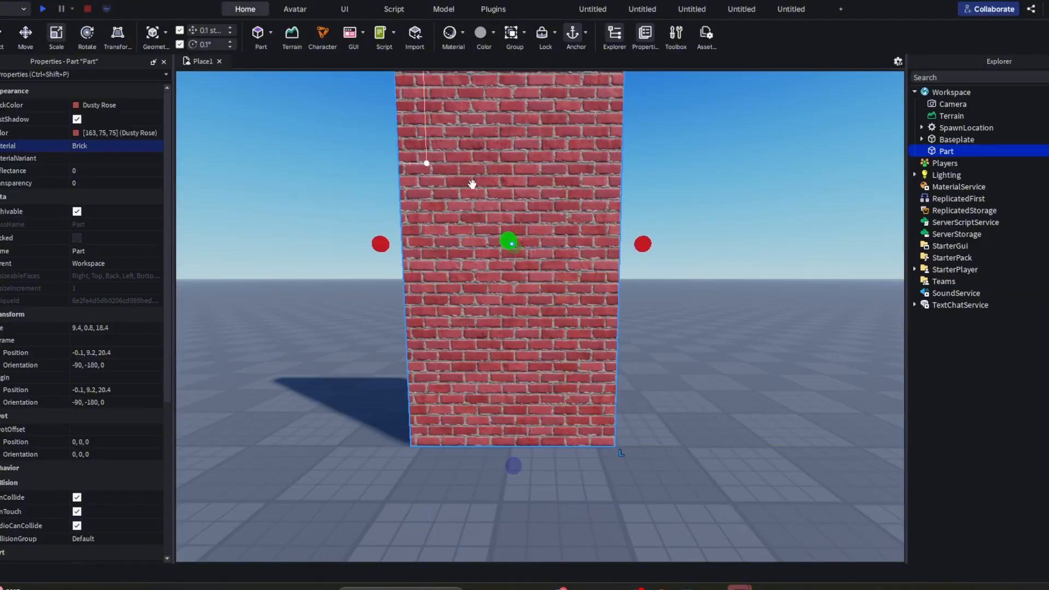
{"action": "right_click_drag", "start_coordinate": [562, 204], "coordinate": [562, 204]}
{"action": "left_click_drag", "start_coordinate": [556, 213], "coordinate": [560, 224]}
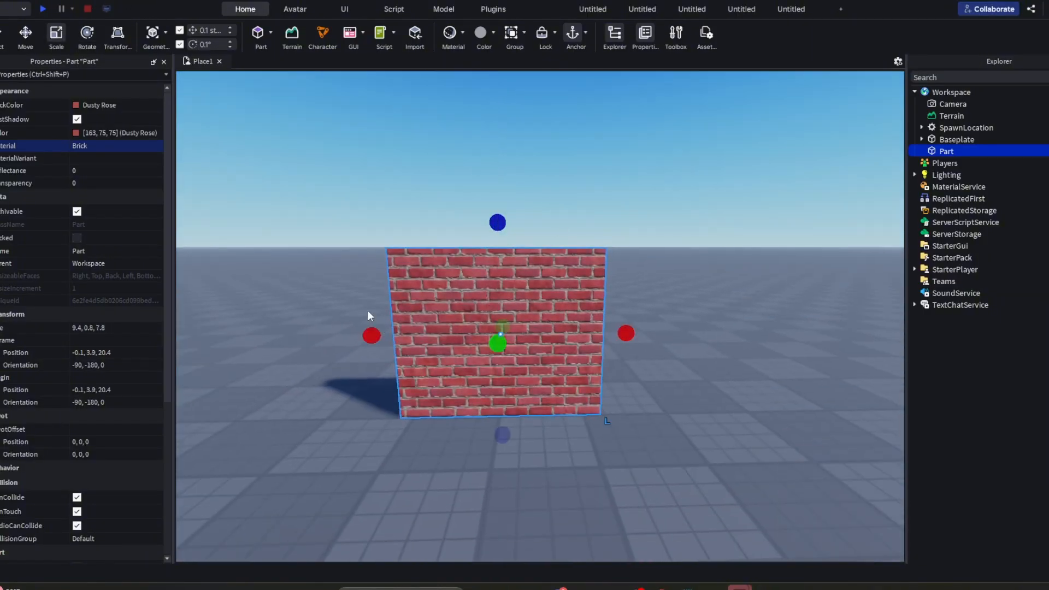
{"action": "left_click_drag", "start_coordinate": [369, 331], "coordinate": [281, 328]}
{"action": "left_click_drag", "start_coordinate": [625, 332], "coordinate": [679, 336]}
{"action": "scroll", "coordinate": [679, 336], "scroll_direction": "down", "scroll_amount": 5}
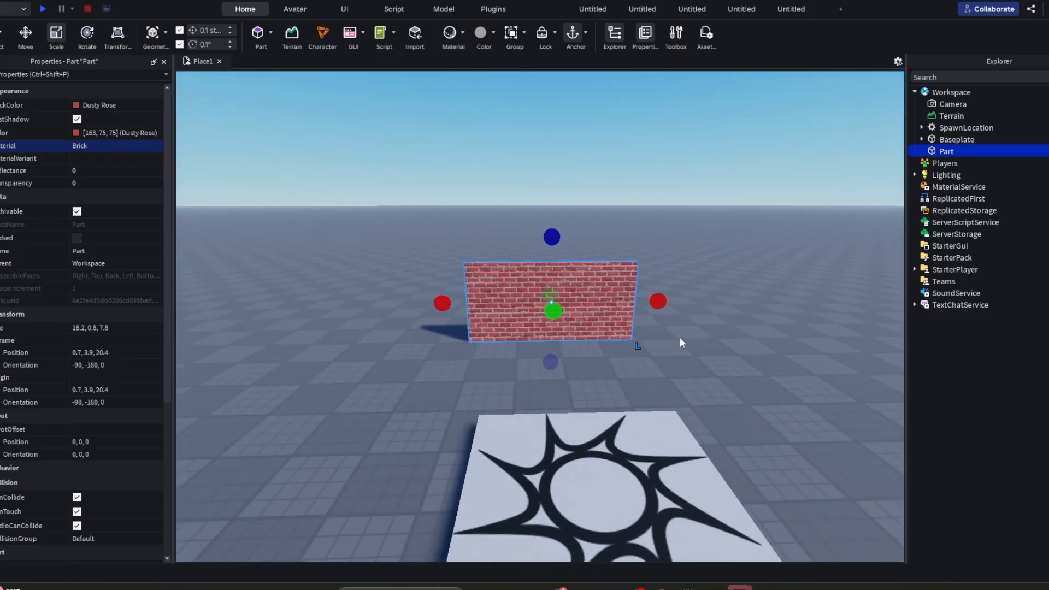
{"action": "left_click", "coordinate": [679, 336]}
{"action": "key", "text": "w"}
{"action": "right_click_drag", "start_coordinate": [679, 336], "coordinate": [680, 336]}
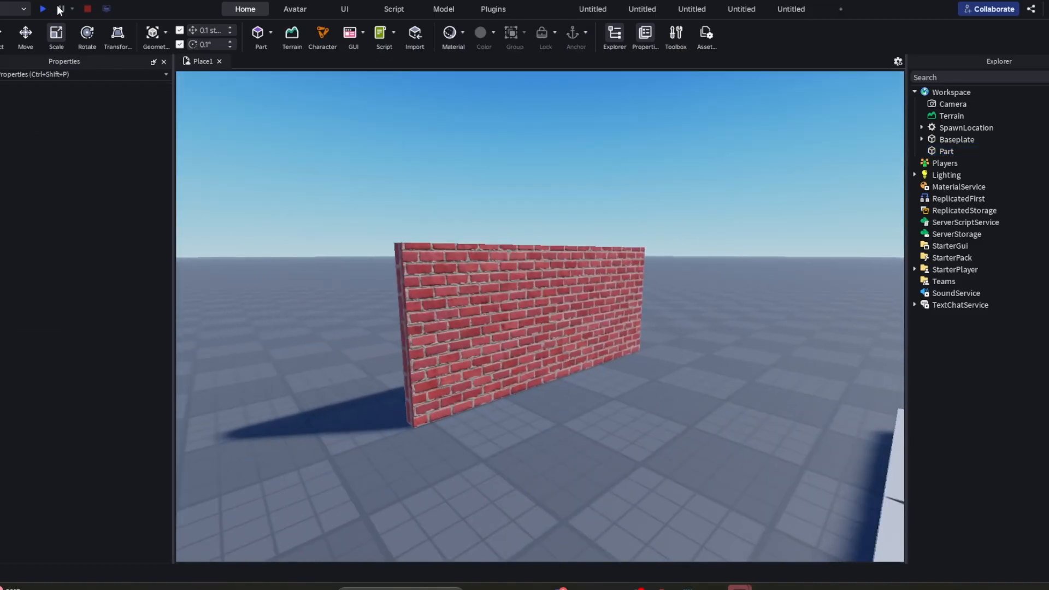
- Playtest the place, walking the character to the brick wall and jumping against and around it to test its collision
{"action": "left_click", "coordinate": [43, 9]}
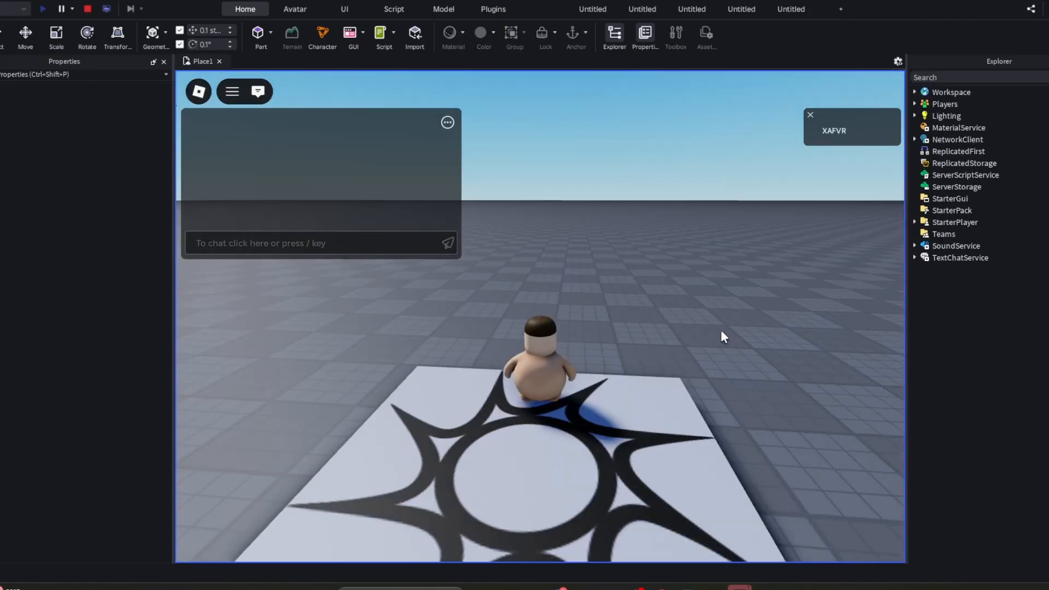
{"action": "key", "text": "shift"}
{"action": "key", "text": "w"}
{"action": "key", "text": "shift"}
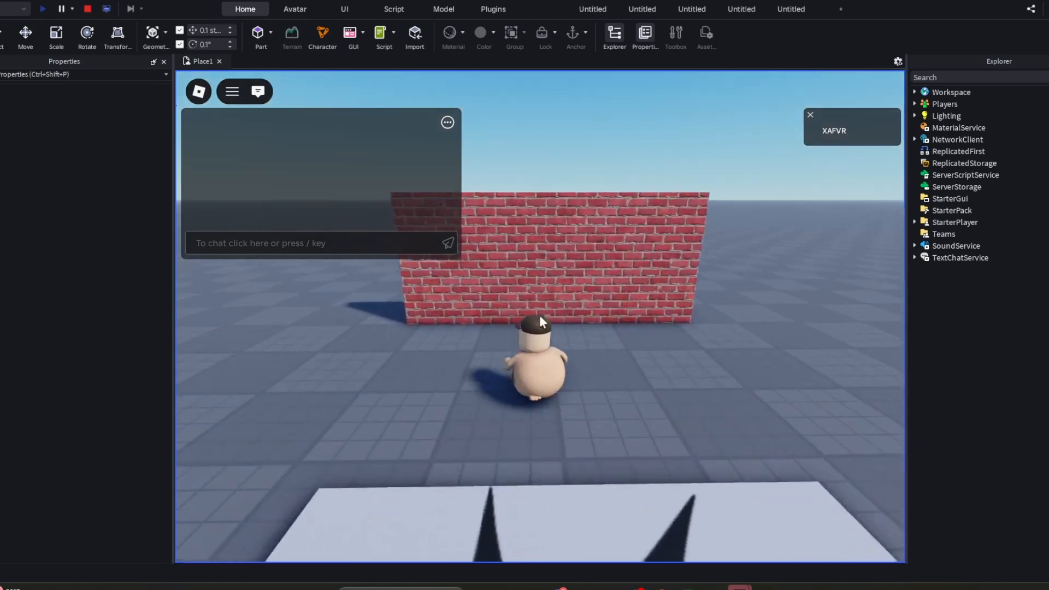
{"action": "key", "text": "space"}
{"action": "right_click_drag", "start_coordinate": [540, 316], "coordinate": [539, 317]}
{"action": "key", "text": "w"}
{"action": "key", "text": "space"}
{"action": "key", "text": "d"}
{"action": "key", "text": "space"}
{"action": "key", "text": "a"}
{"action": "key", "text": "space"}
{"action": "key", "text": "s"}
{"action": "key", "text": "space"}
{"action": "key", "text": "s"}
{"action": "scroll", "coordinate": [540, 316], "scroll_direction": "down", "scroll_amount": 8}
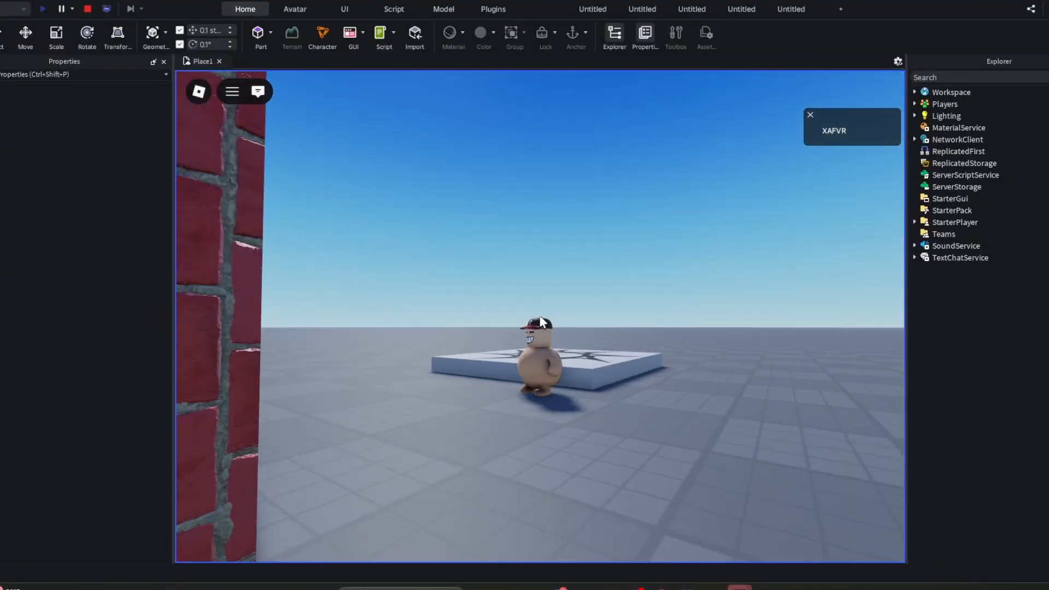
{"action": "key", "text": "a"}
{"action": "key", "text": "s"}
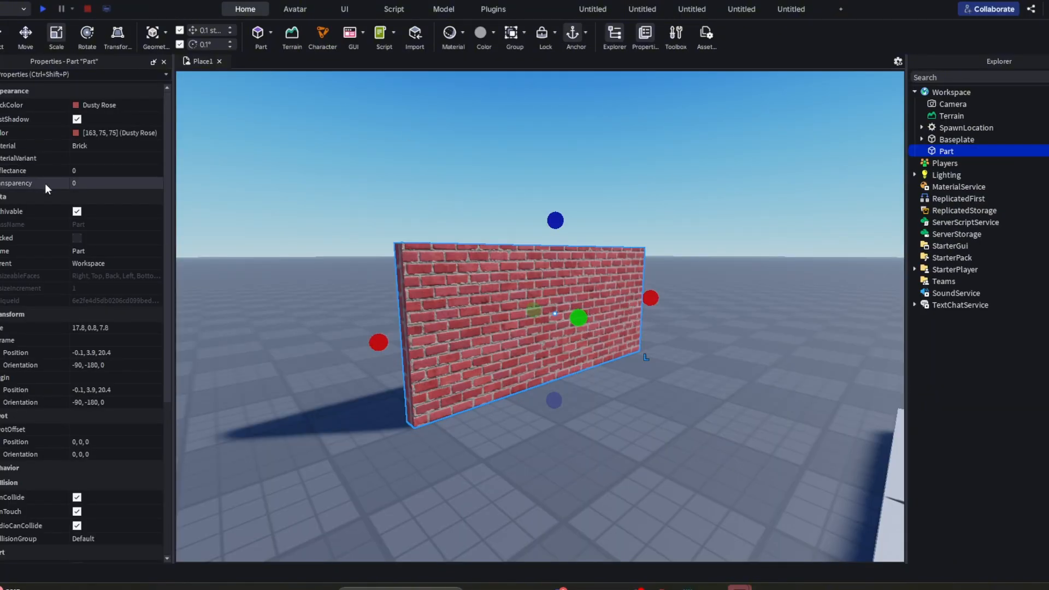
- Turn off CanCollide for the brick wall and deselect it
{"action": "scroll", "coordinate": [66, 300], "scroll_direction": "down", "scroll_amount": 3}
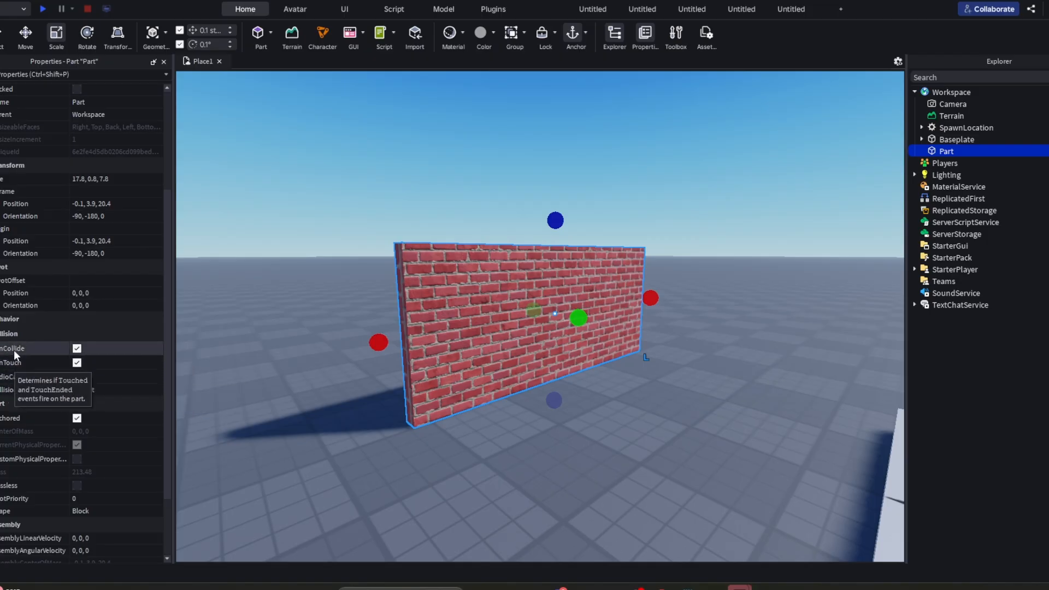
{"action": "left_click", "coordinate": [80, 350]}
{"action": "left_click", "coordinate": [201, 250]}
- Playtest the place again, moving the character towards the brick wall to test walking through it
{"action": "left_click", "coordinate": [42, 8]}
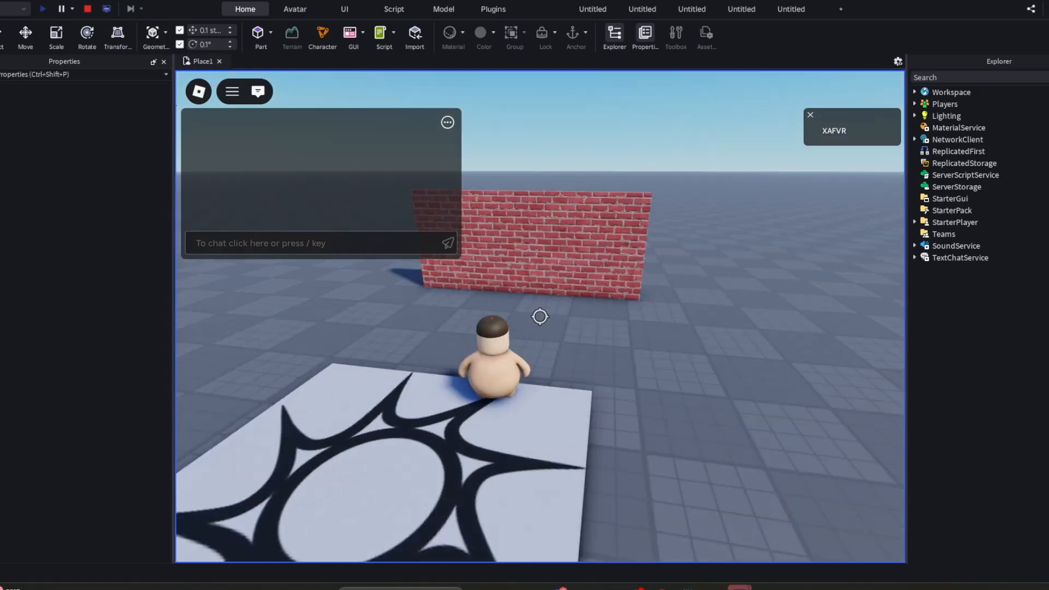
{"action": "key", "text": "shift"}
{"action": "key", "text": "w"}
{"action": "key", "text": "d"}
{"action": "right_click_drag", "start_coordinate": [541, 315], "coordinate": [541, 314]}
{"action": "key", "text": "d"}
{"action": "key", "text": "space"}
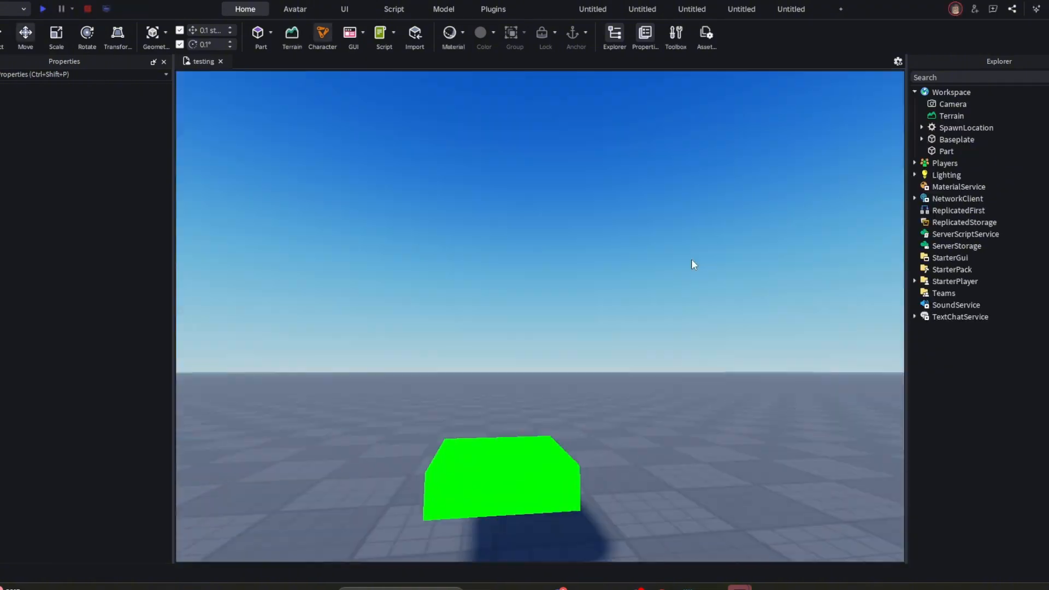
- Examine the lime green part in the testing place from different distances and angles
{"action": "key", "text": "s"}
{"action": "key", "text": "w"}
{"action": "right_click_drag", "start_coordinate": [691, 259], "coordinate": [700, 256]}
{"action": "key", "text": "d"}
{"action": "key", "text": "s"}
{"action": "key", "text": "w"}
{"action": "key", "text": "s"}
{"action": "key", "text": "w"}
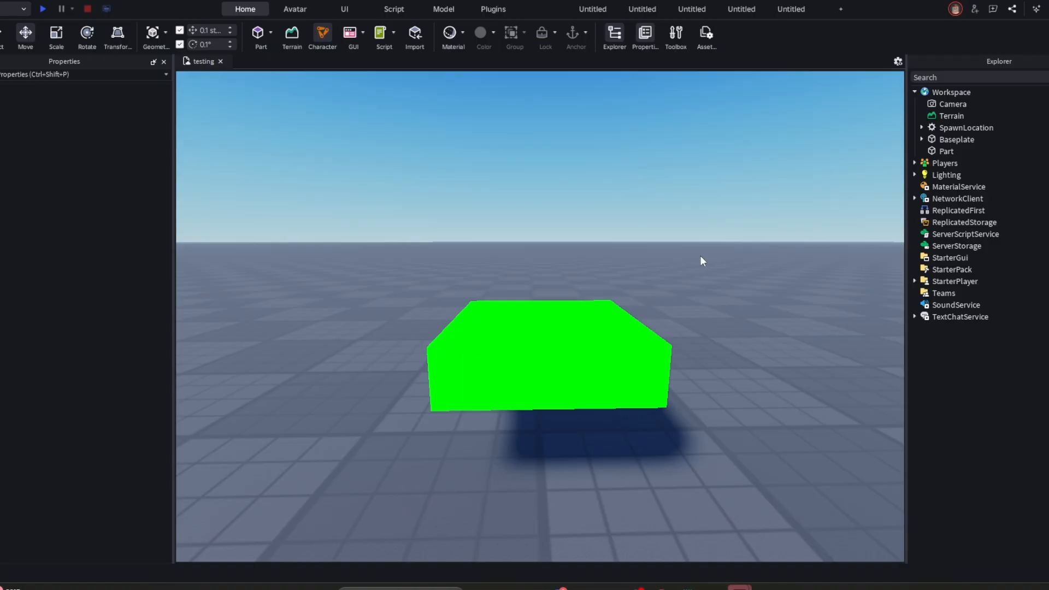
- Look over the green part's appearance, transform and collision properties, and undo its accidental move
{"action": "left_click", "coordinate": [567, 335]}
{"action": "key", "text": "s"}
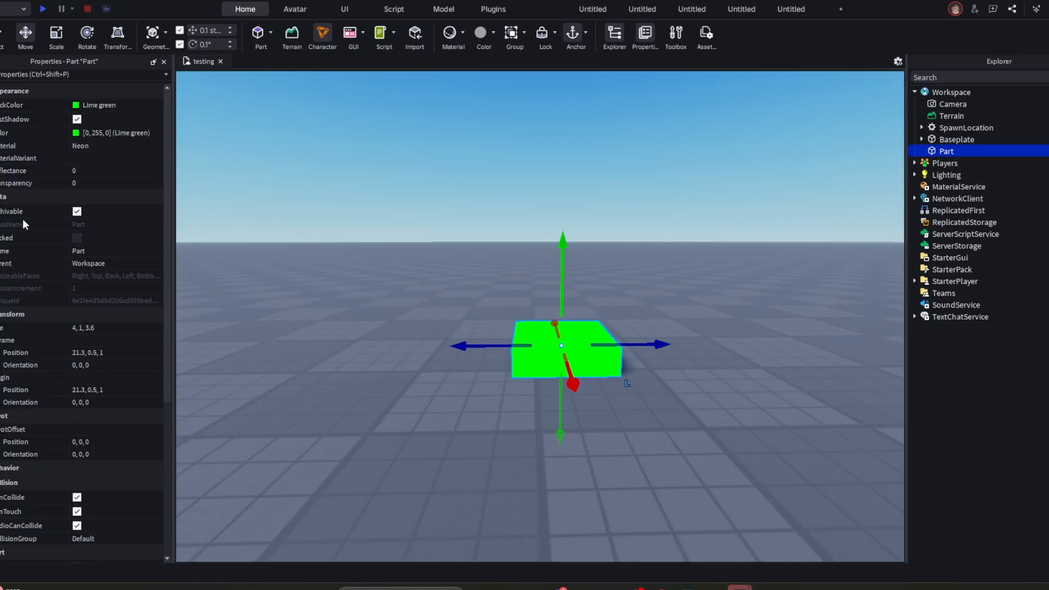
{"action": "mouse_move", "coordinate": [23, 224]}
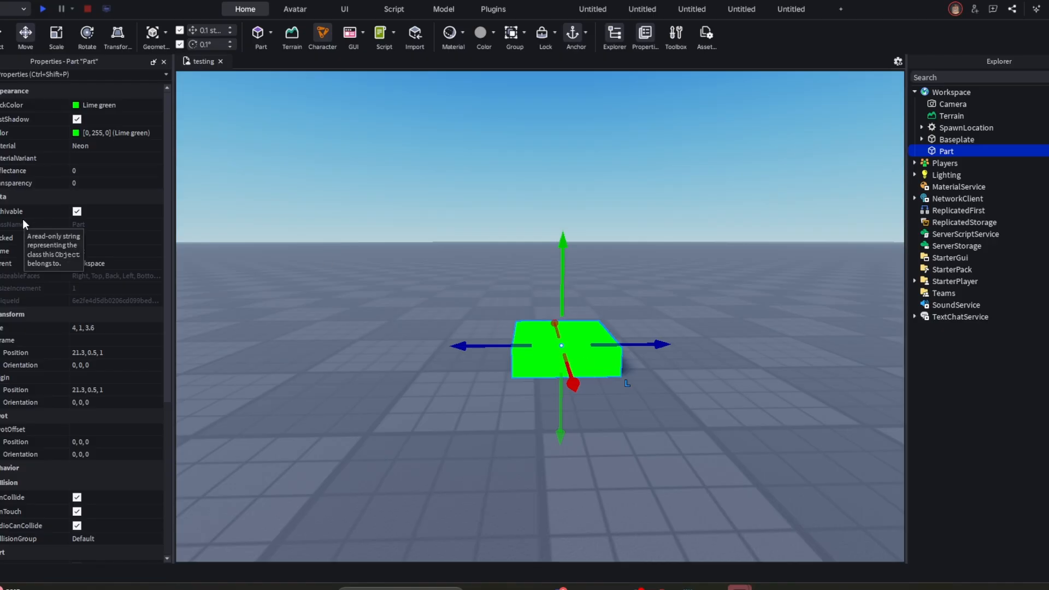
{"action": "scroll", "coordinate": [70, 241], "scroll_direction": "down", "scroll_amount": 4}
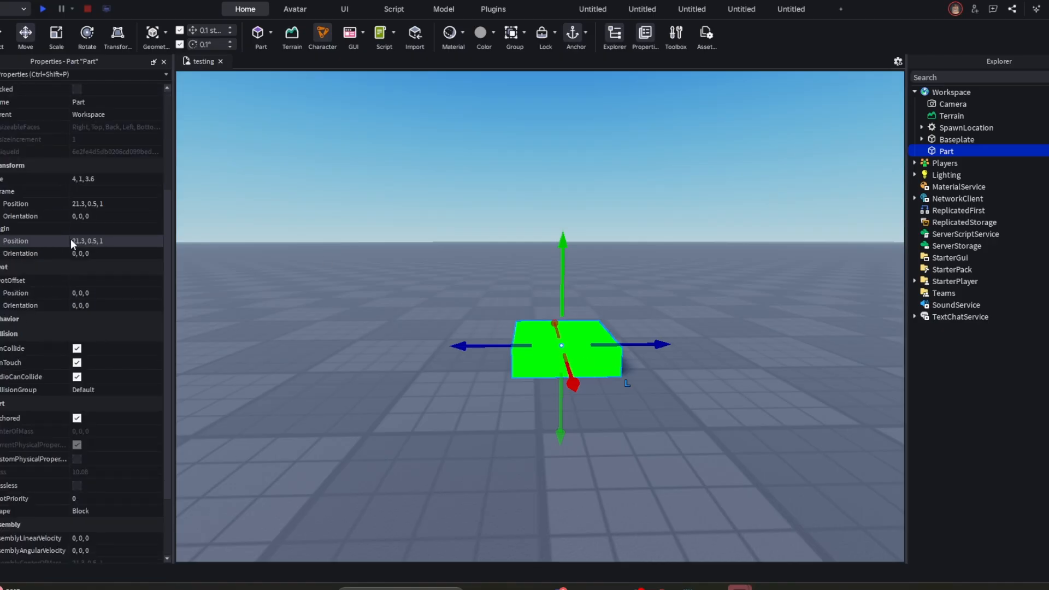
{"action": "key", "text": "ctrl+z"}
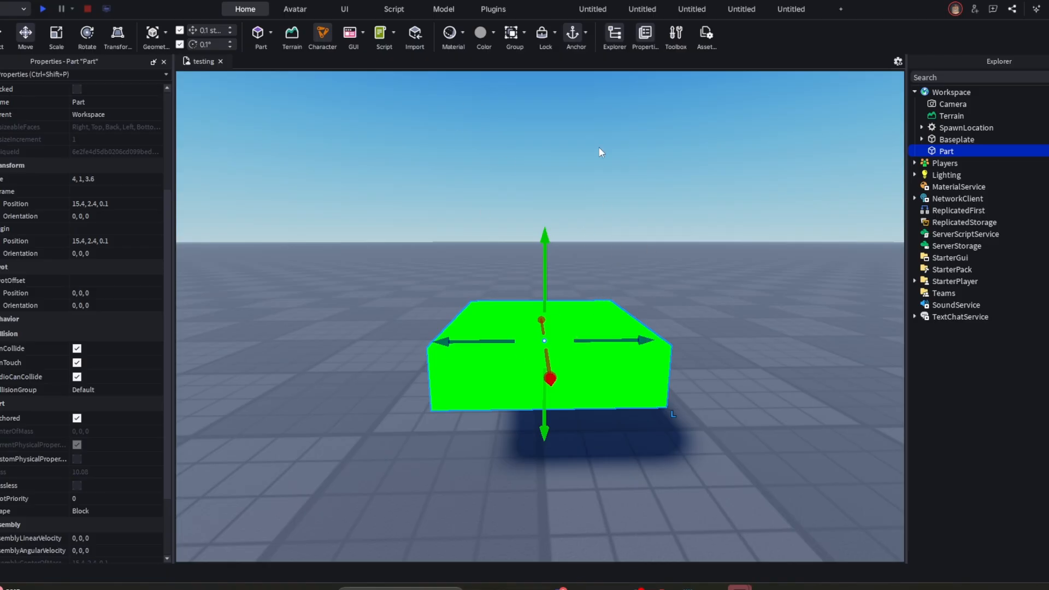
- Collapse the Workspace tree and set the FontFace of ChatInputBarConfiguration under TextChatService to Bangers
{"action": "left_click", "coordinate": [914, 92]}
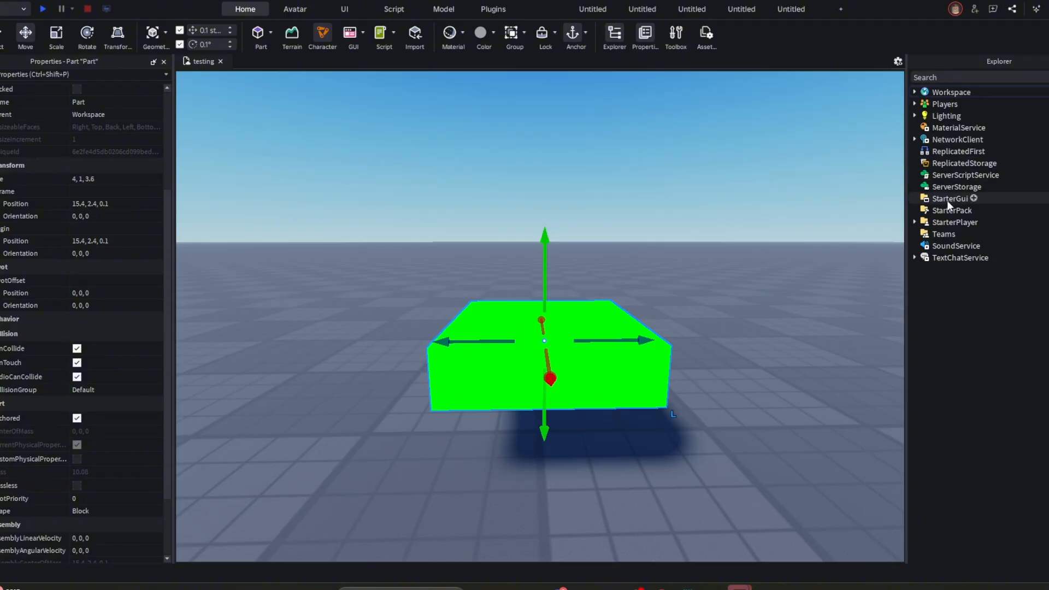
{"action": "right_click_drag", "start_coordinate": [861, 249], "coordinate": [860, 249]}
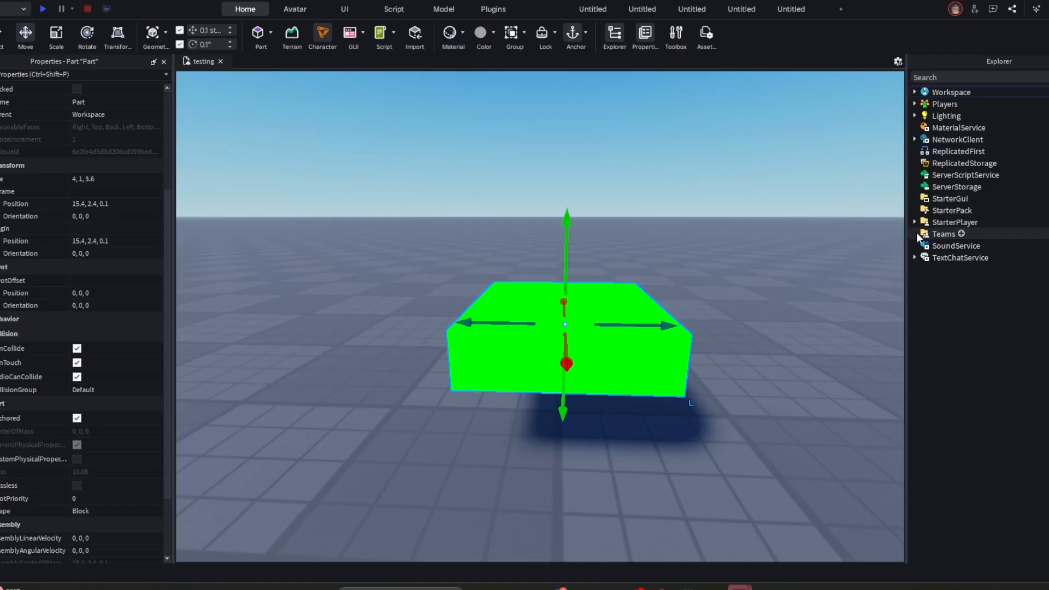
{"action": "left_click", "coordinate": [937, 259]}
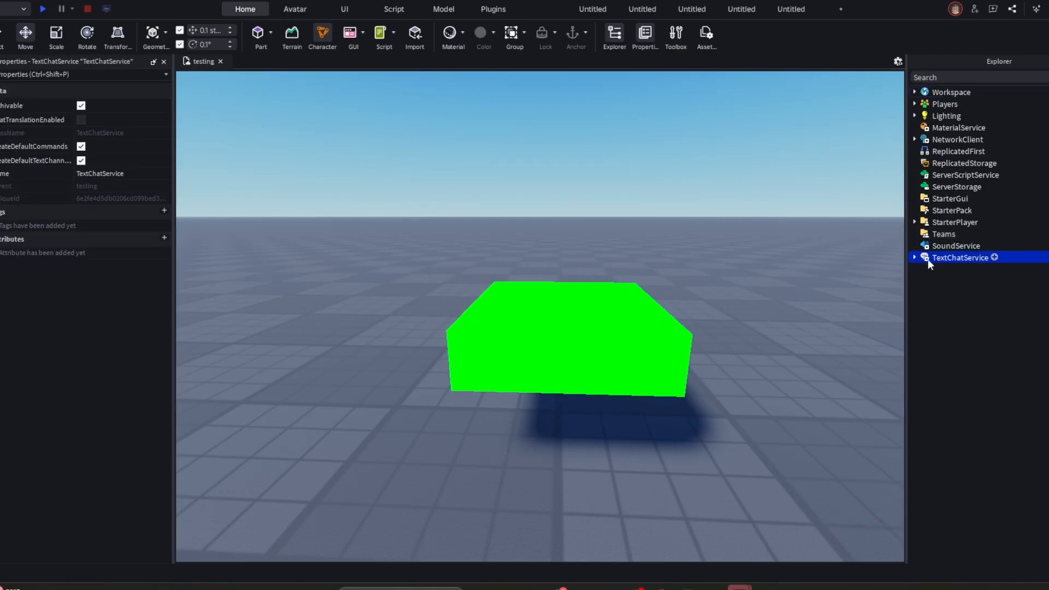
{"action": "left_click", "coordinate": [914, 258]}
{"action": "key", "text": "Down"}
{"action": "key", "text": "Down"}
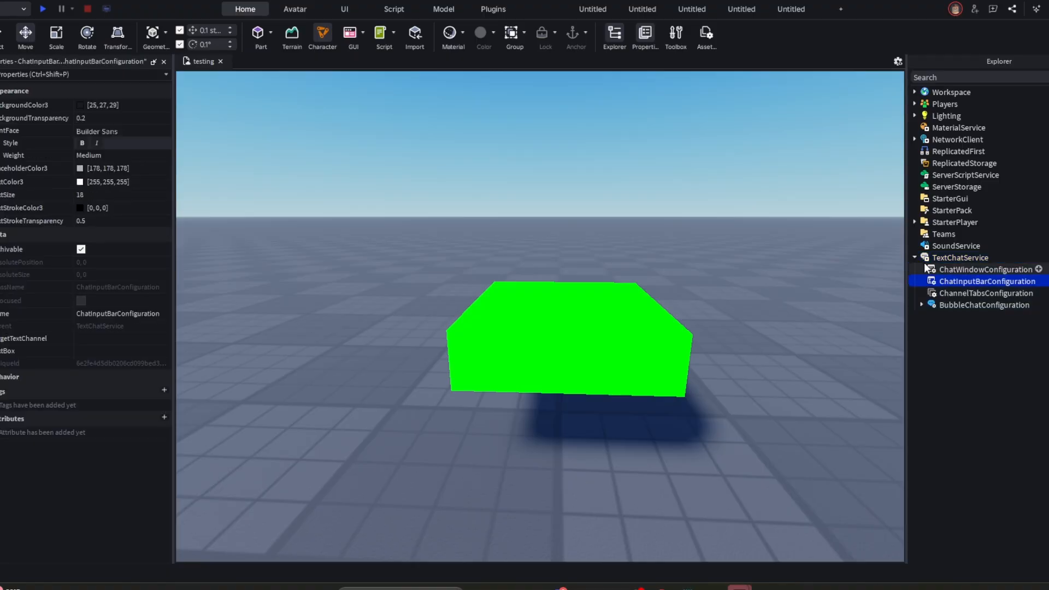
{"action": "left_click", "coordinate": [143, 131]}
{"action": "left_click", "coordinate": [108, 180]}
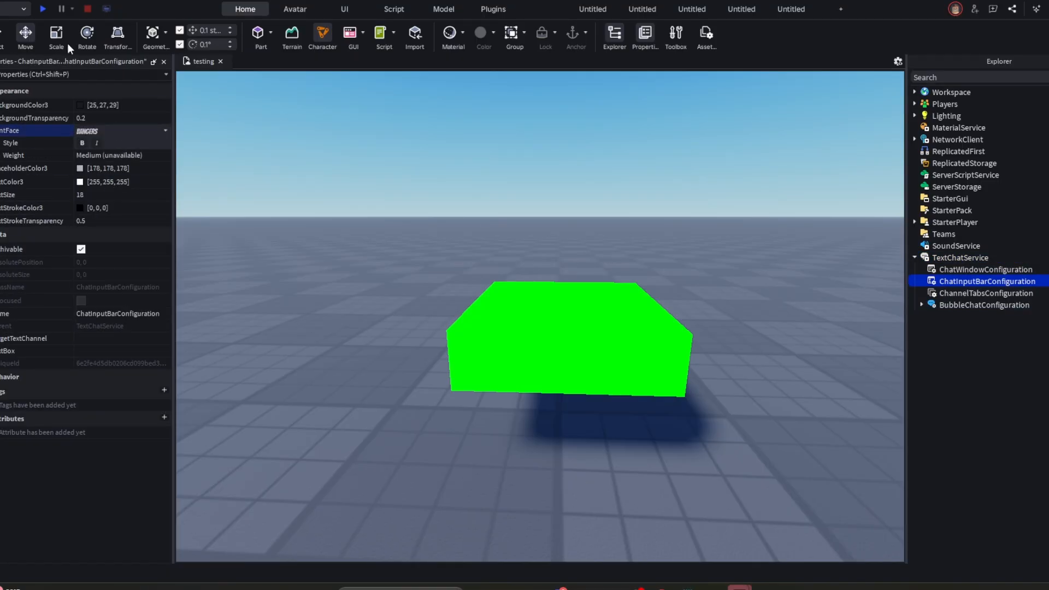
- Playtest the chat bar font by dismissing the Moon Animator 2 window, sending "hi" in the chat, and stopping the test
{"action": "left_click", "coordinate": [48, 9]}
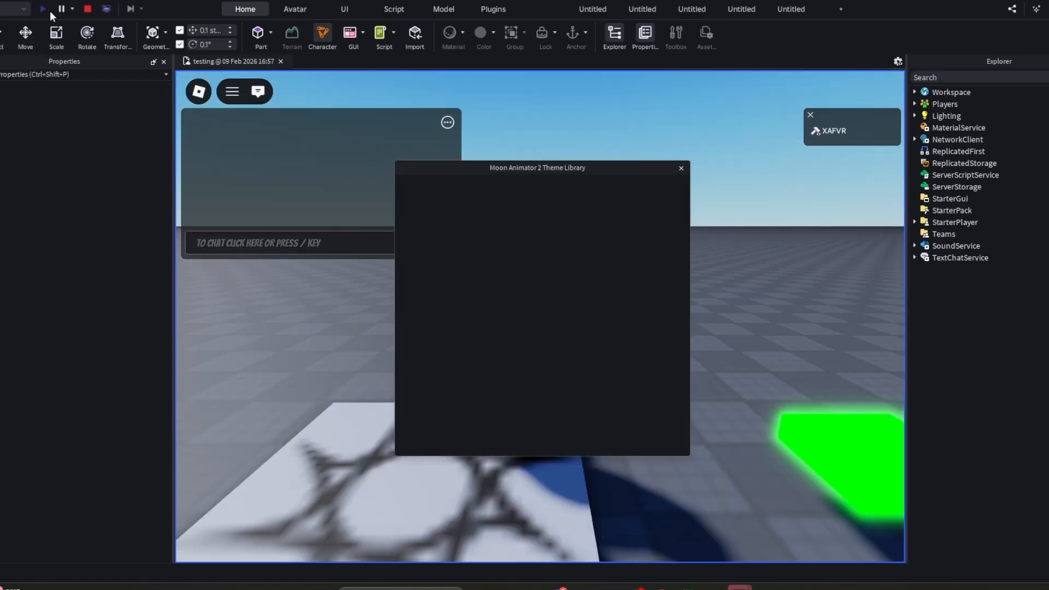
{"action": "left_click", "coordinate": [681, 168]}
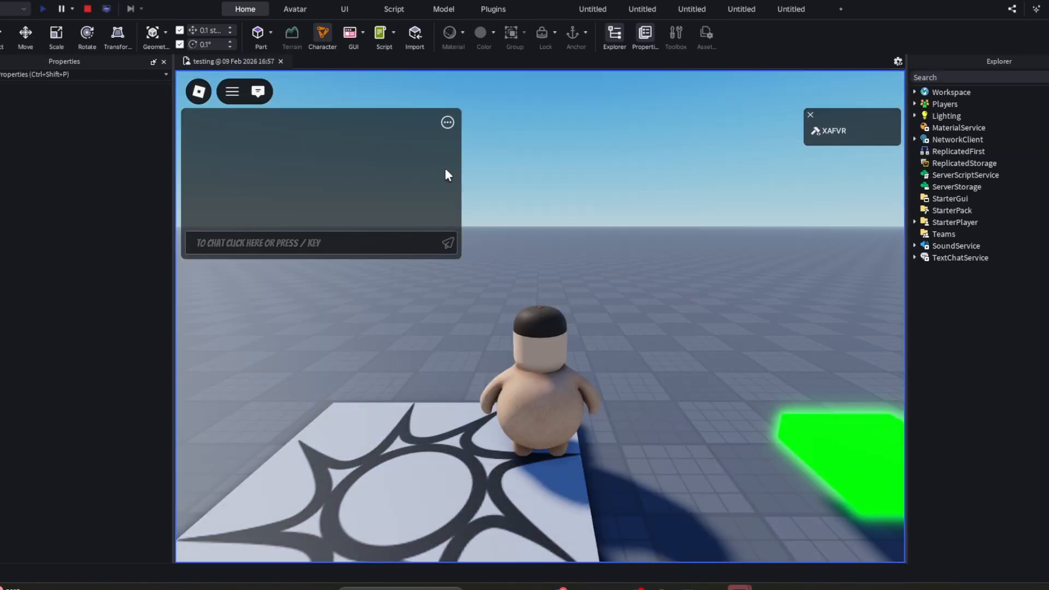
{"action": "left_click", "coordinate": [225, 239]}
{"action": "type", "text": "hi"}
{"action": "key", "text": "Return"}
{"action": "key", "text": "a"}
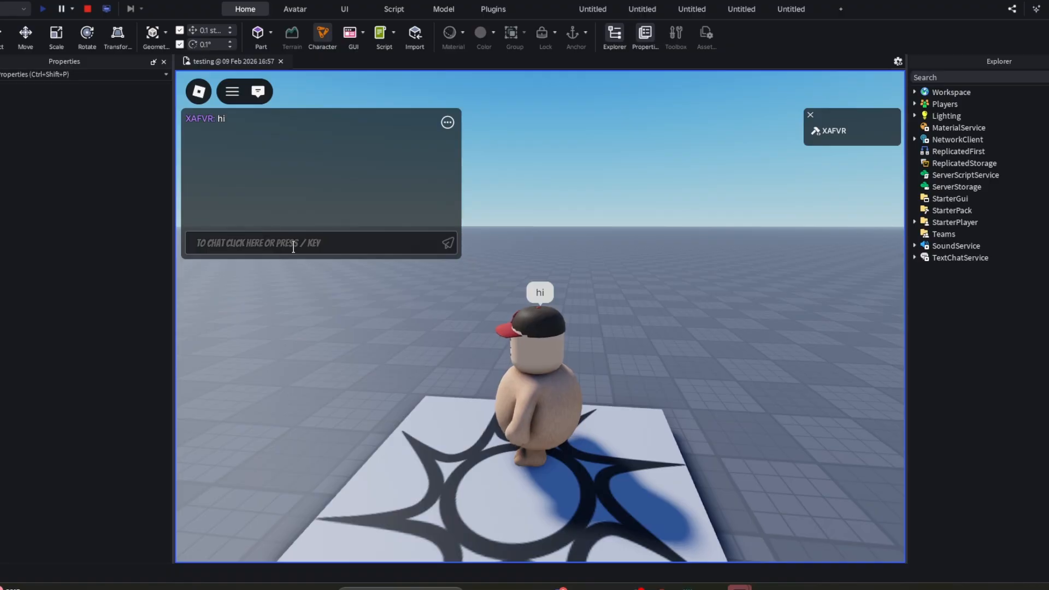
{"action": "left_click", "coordinate": [294, 243]}
{"action": "left_click", "coordinate": [87, 9]}
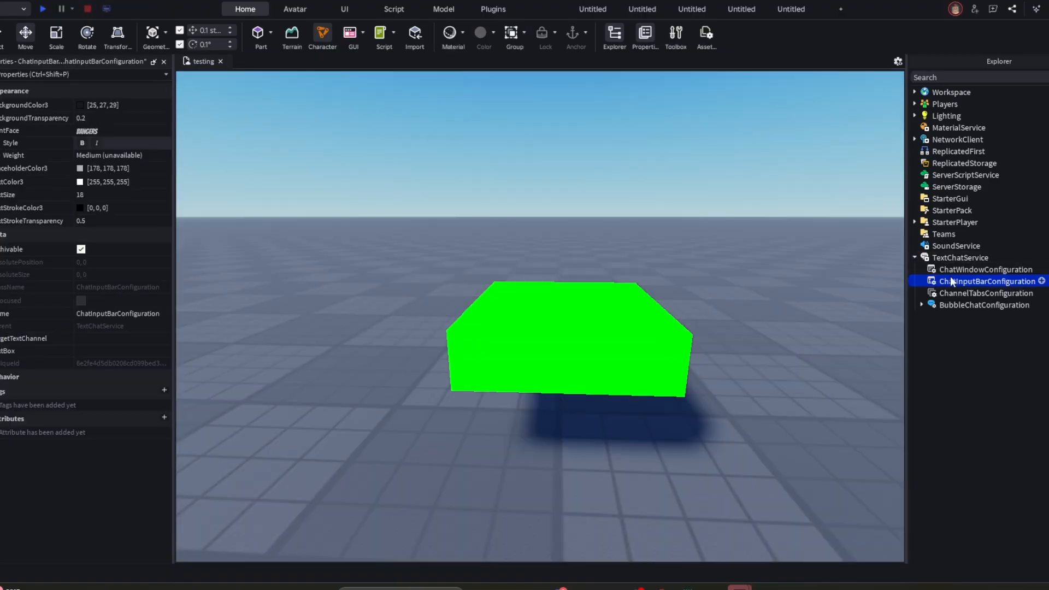
- Collapse TextChatService and look over the StarterPlayer and StarterGui services
{"action": "left_click", "coordinate": [914, 257]}
{"action": "left_click", "coordinate": [934, 222]}
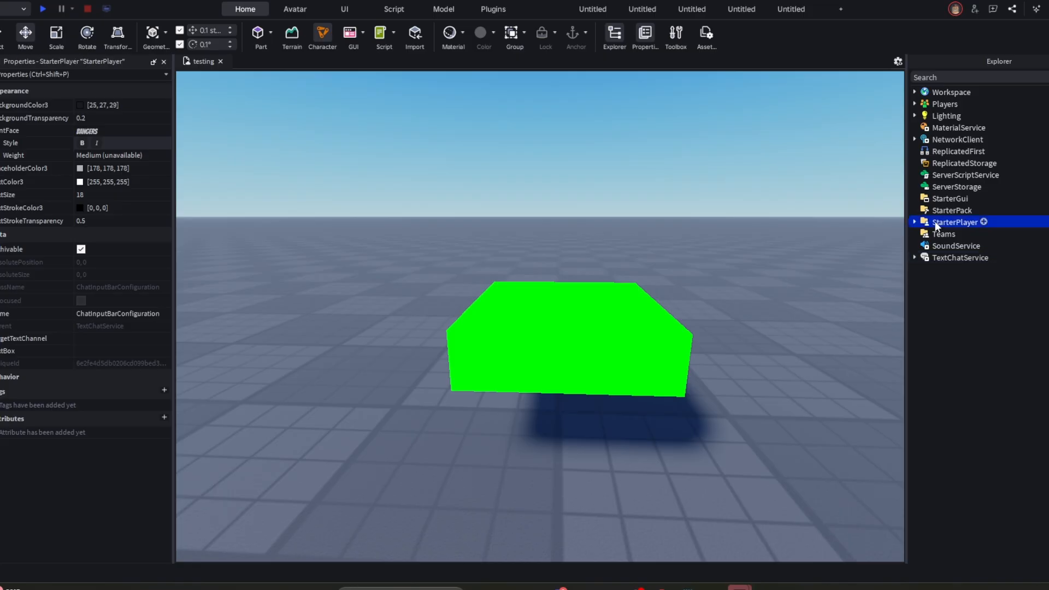
{"action": "left_click", "coordinate": [918, 211]}
{"action": "left_click", "coordinate": [911, 199]}
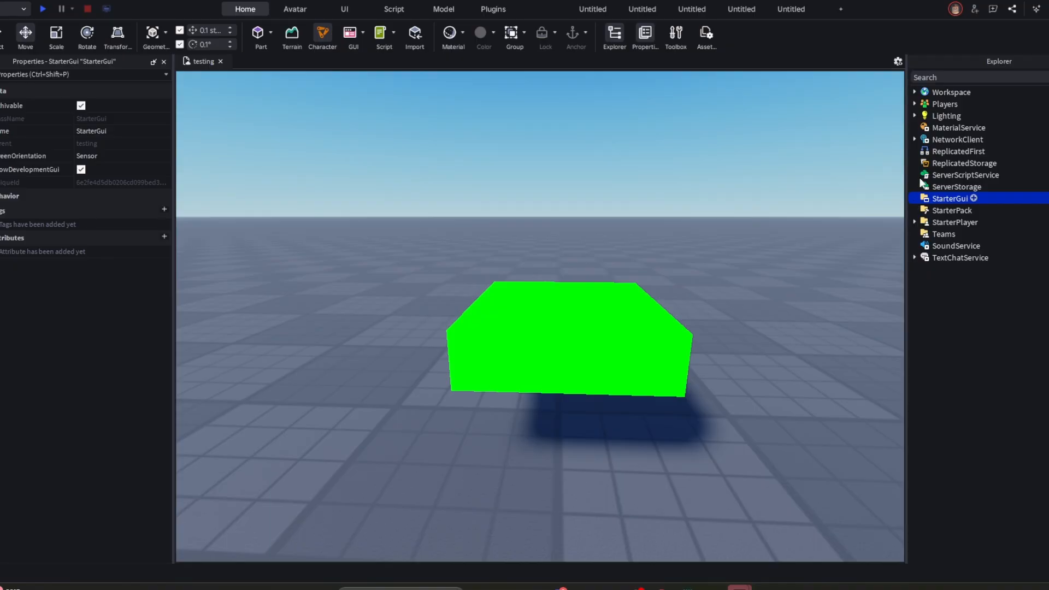
- Expand the Workspace, inspect the Baseplate and its extent from farther away, and clear the selection
{"action": "left_click", "coordinate": [914, 93]}
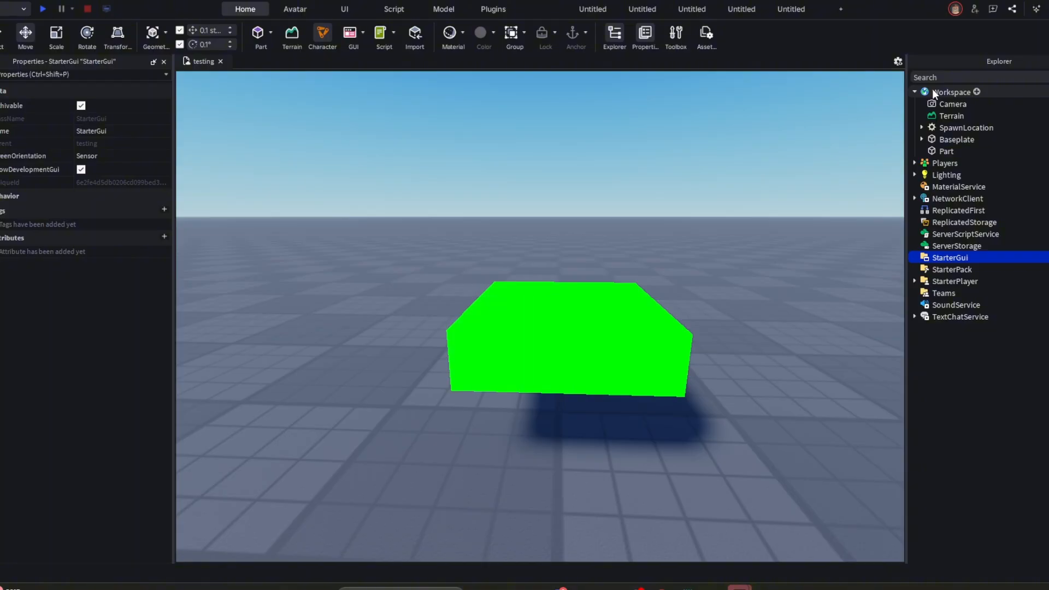
{"action": "left_click", "coordinate": [953, 140]}
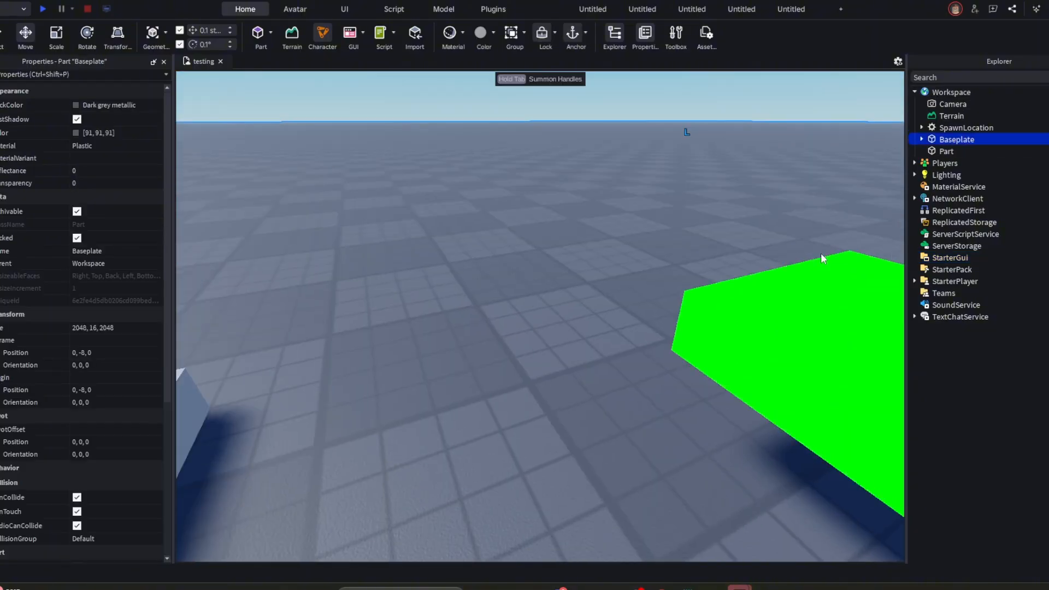
{"action": "key", "text": "s"}
{"action": "right_click_drag", "start_coordinate": [582, 286], "coordinate": [583, 287]}
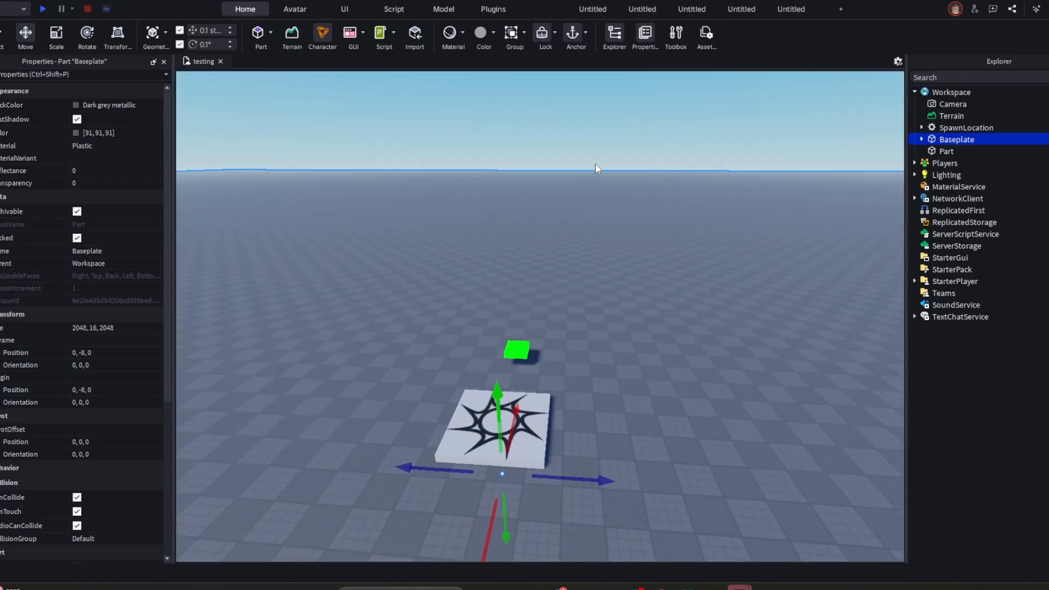
{"action": "left_click", "coordinate": [601, 143]}
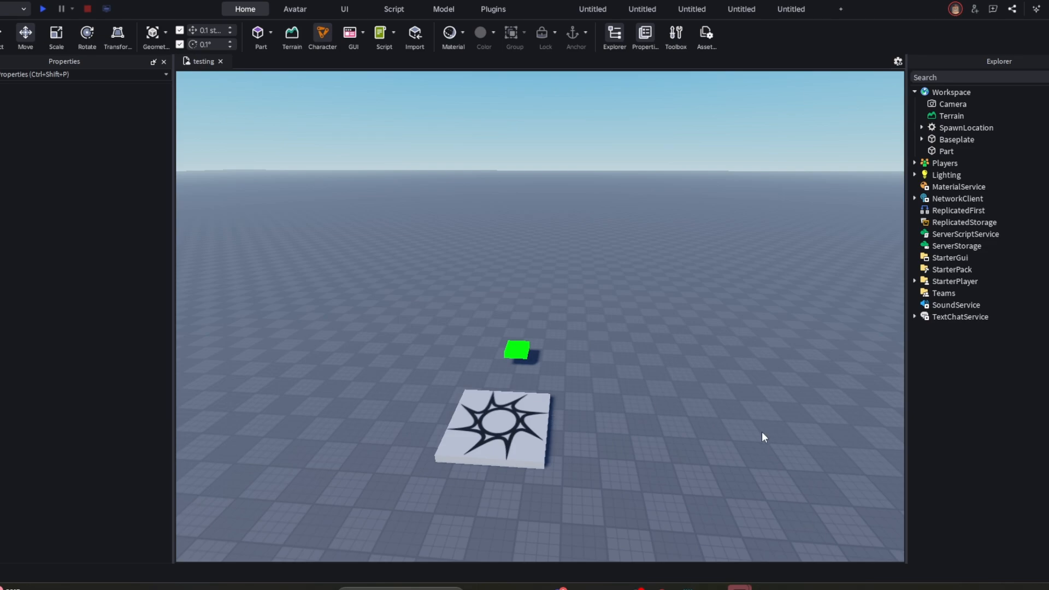
- Unlock the Baseplate and check in the viewport that it can be selected
{"action": "left_click", "coordinate": [954, 140]}
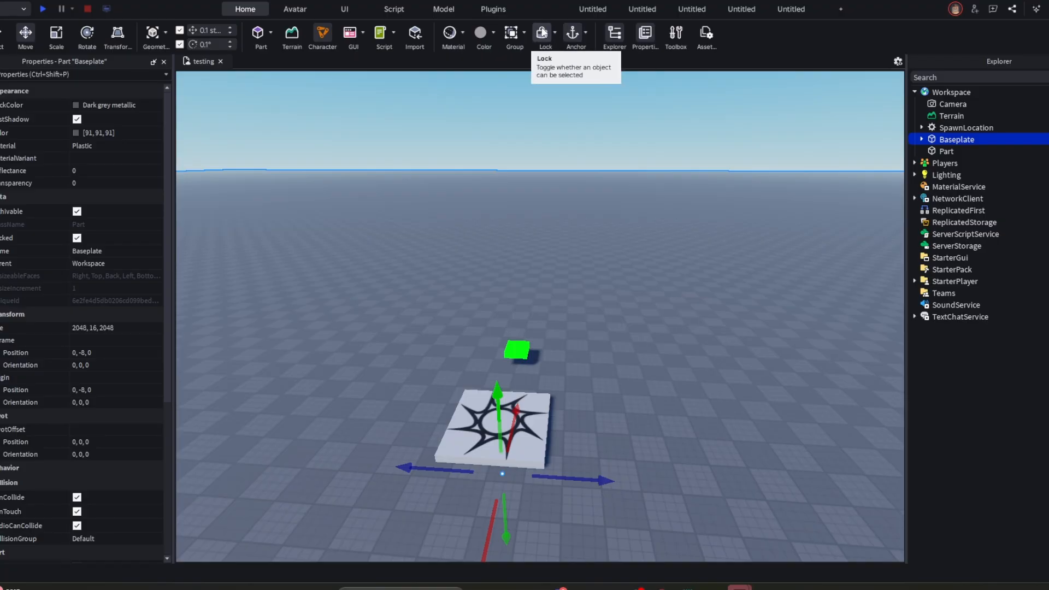
{"action": "left_click", "coordinate": [542, 34]}
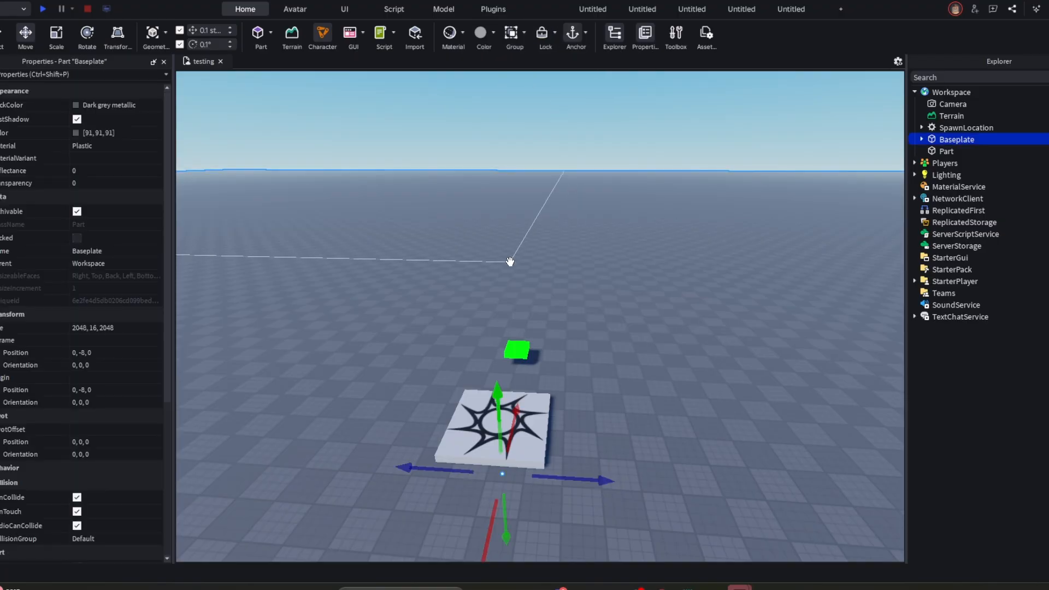
{"action": "left_click", "coordinate": [549, 149]}
{"action": "left_click", "coordinate": [539, 205]}
{"action": "left_click", "coordinate": [543, 173]}
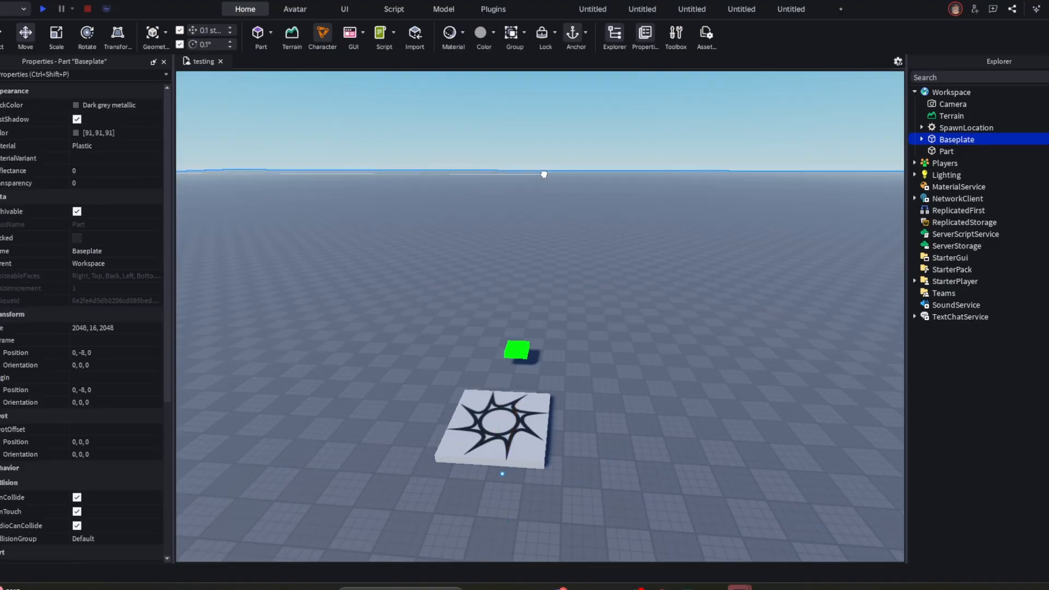
{"action": "left_click", "coordinate": [550, 174]}
- Set the Baseplate's BrickColor to Dark stone grey and look over the recolored ground
{"action": "left_click", "coordinate": [87, 105]}
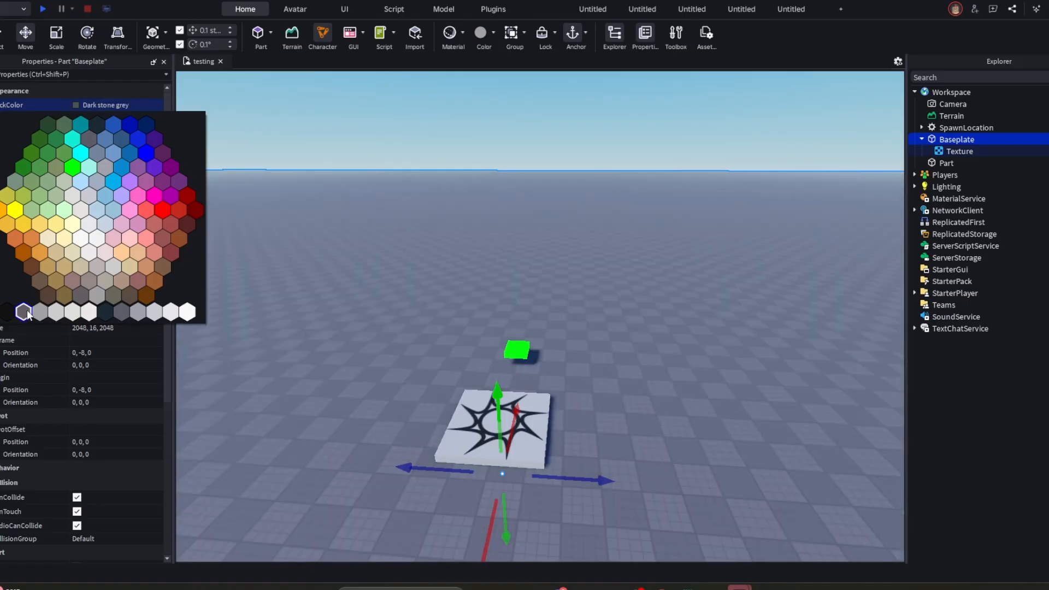
{"action": "left_click", "coordinate": [26, 311]}
{"action": "left_click", "coordinate": [378, 114]}
{"action": "right_click_drag", "start_coordinate": [568, 230], "coordinate": [561, 274]}
{"action": "scroll", "coordinate": [641, 276], "scroll_direction": "up", "scroll_amount": 2}
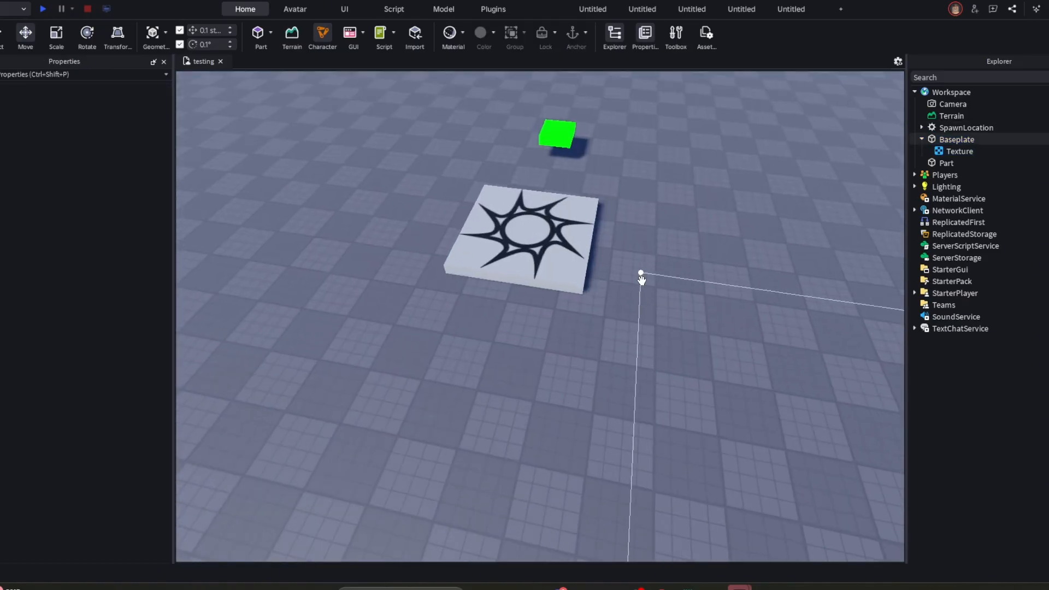
{"action": "right_click_drag", "start_coordinate": [641, 276], "coordinate": [641, 218]}
{"action": "scroll", "coordinate": [515, 370], "scroll_direction": "up", "scroll_amount": 3}
- Set the Baseplate's BrickColor to a dark green and view the result around the spawn location
{"action": "left_click", "coordinate": [668, 270]}
{"action": "left_click", "coordinate": [81, 104]}
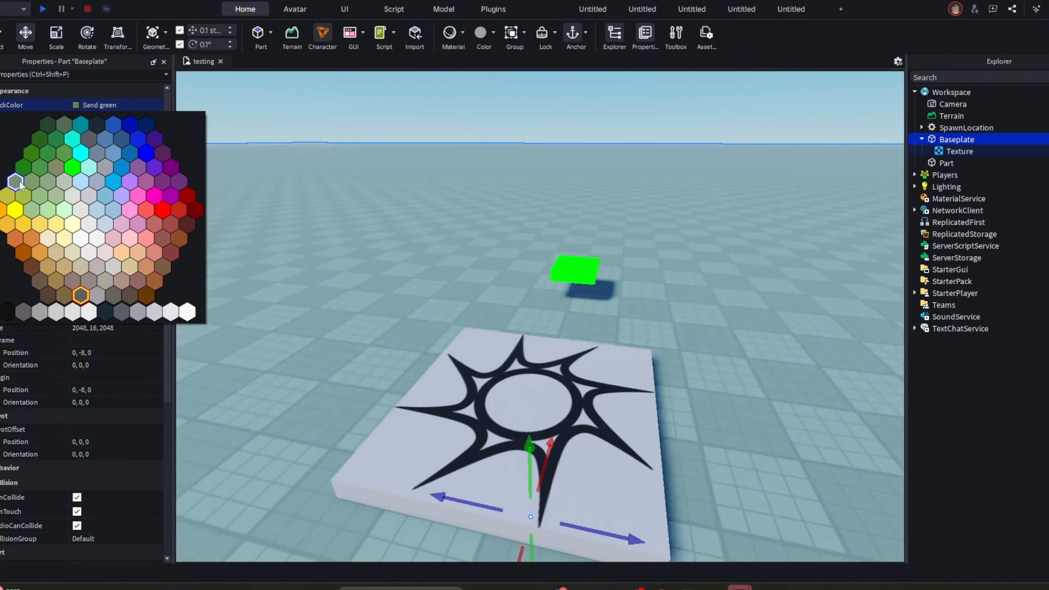
{"action": "left_click", "coordinate": [23, 168]}
{"action": "left_click", "coordinate": [514, 111]}
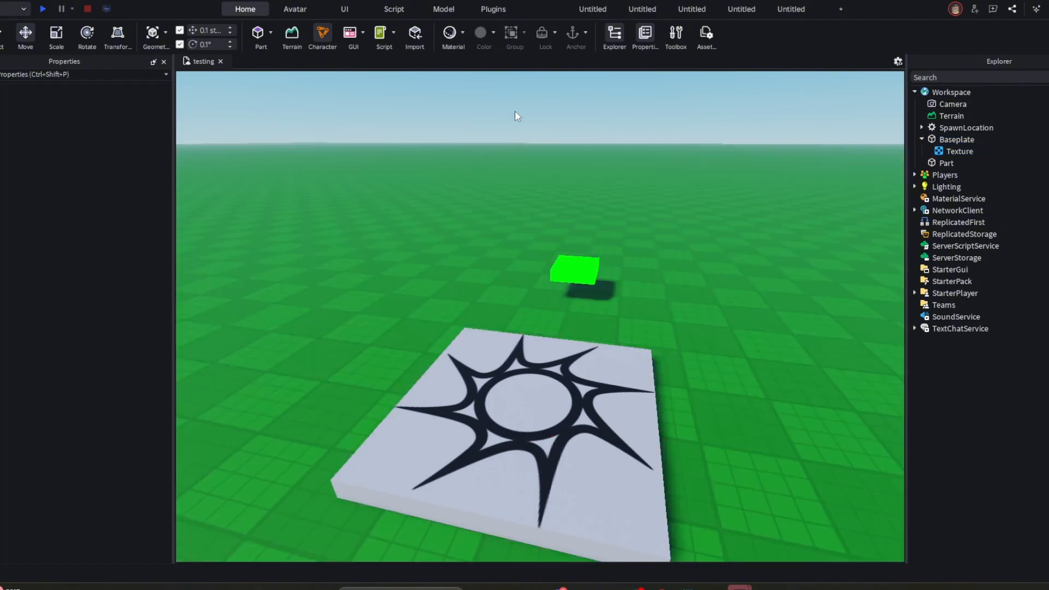
{"action": "right_click_drag", "start_coordinate": [522, 115], "coordinate": [523, 115]}
{"action": "key", "text": "w"}
{"action": "key", "text": "s"}
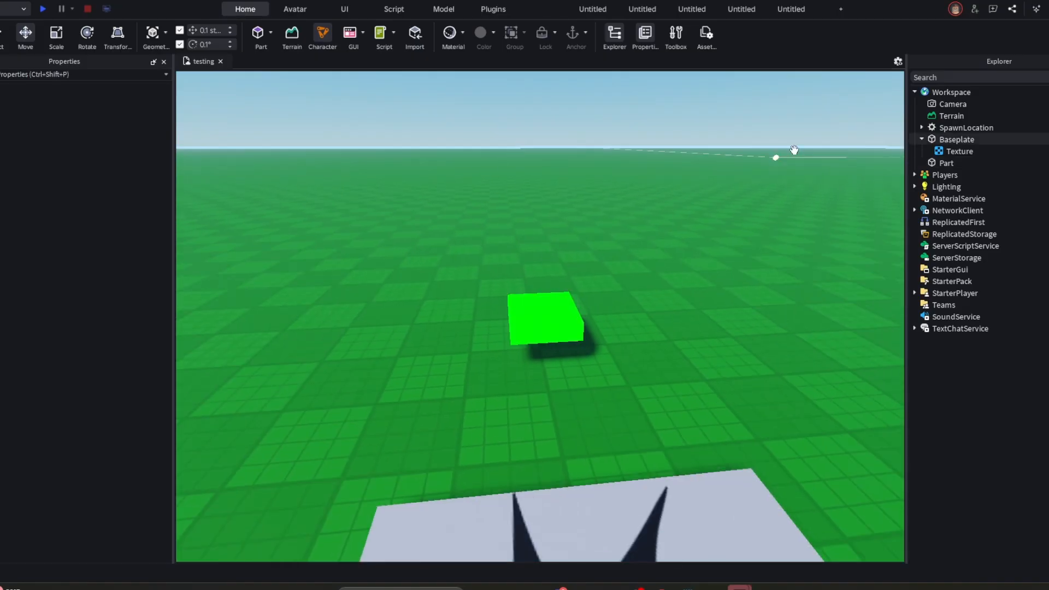
- Select the green Part in the Workspace and browse the objects that can be inserted into it
{"action": "left_click", "coordinate": [956, 163]}
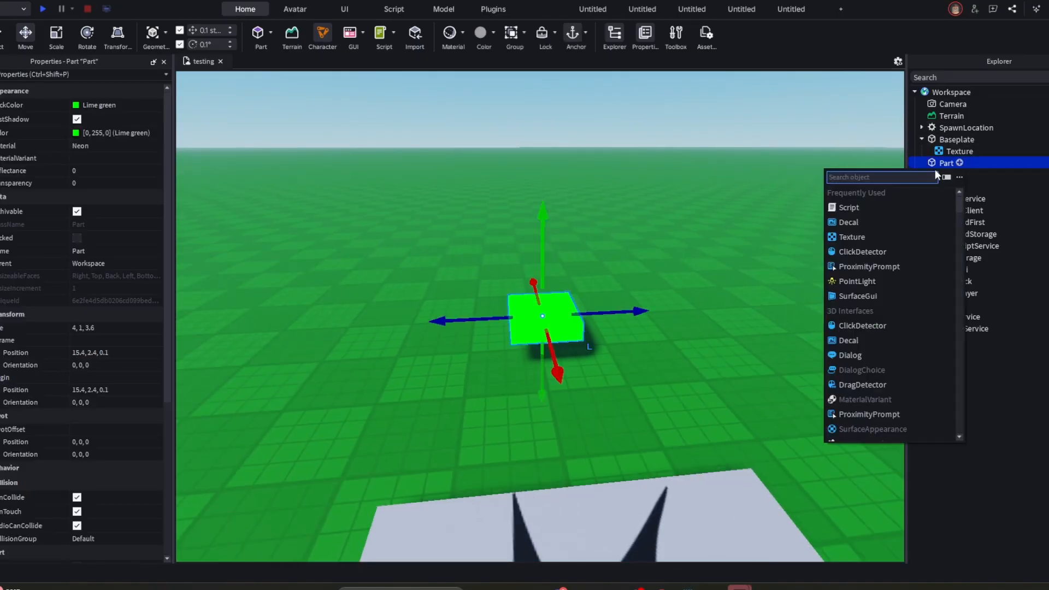
{"action": "left_click", "coordinate": [935, 162]}
{"action": "left_click", "coordinate": [628, 128]}
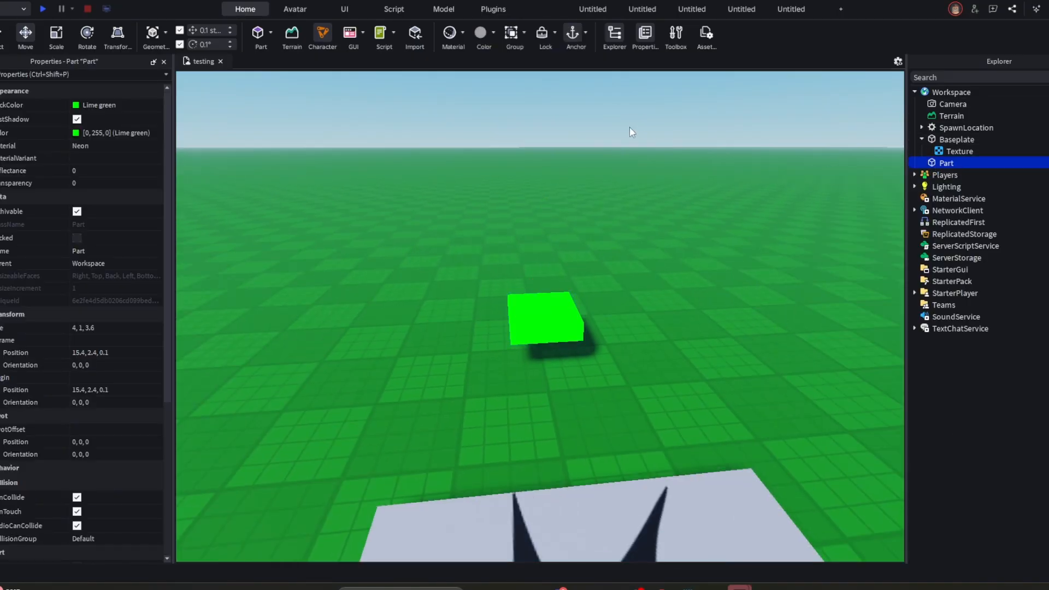
{"action": "left_click", "coordinate": [935, 160]}
{"action": "left_click", "coordinate": [819, 127]}
{"action": "left_click", "coordinate": [935, 162]}
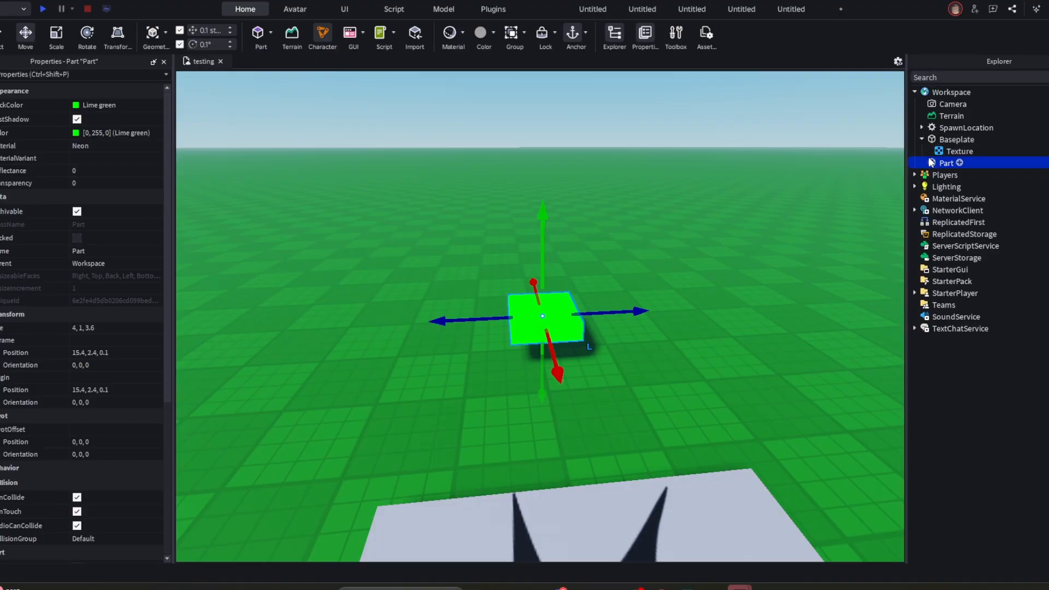
{"action": "left_click", "coordinate": [958, 163]}
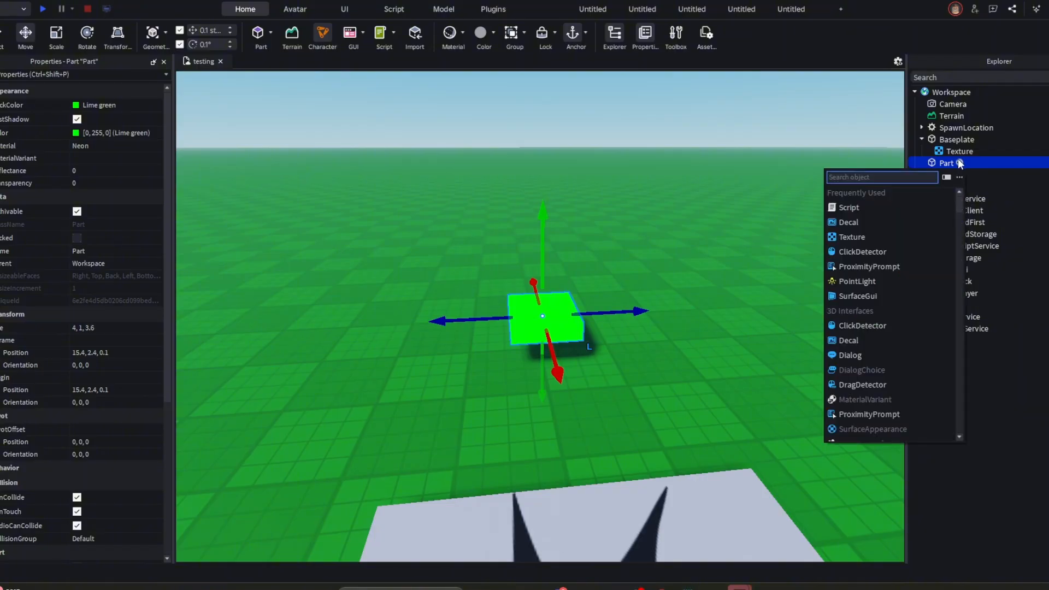
{"action": "scroll", "coordinate": [894, 235], "scroll_direction": "down", "scroll_amount": 15}
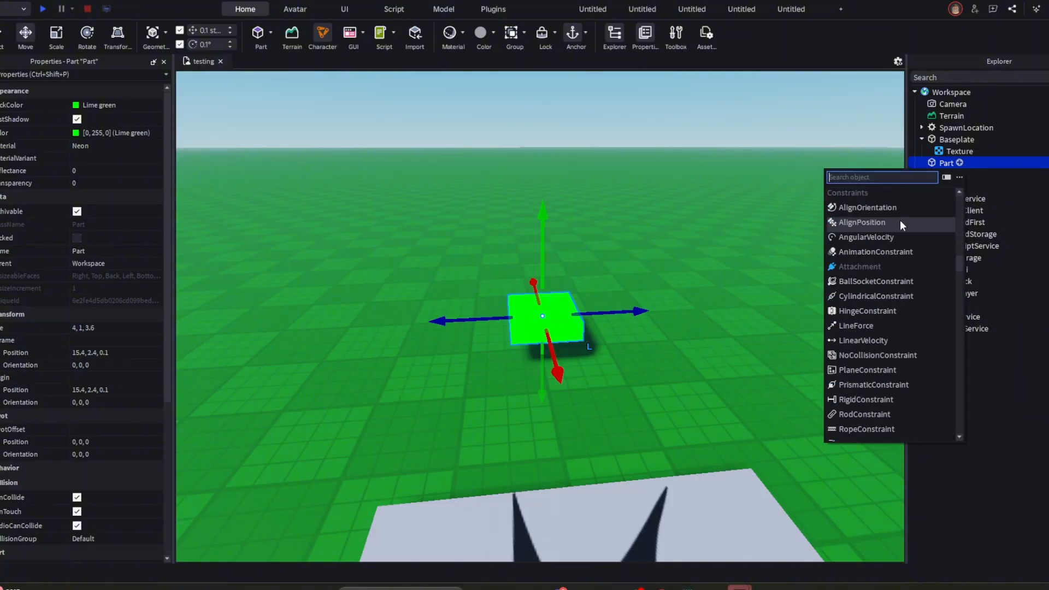
{"action": "scroll", "coordinate": [904, 235], "scroll_direction": "down", "scroll_amount": 12}
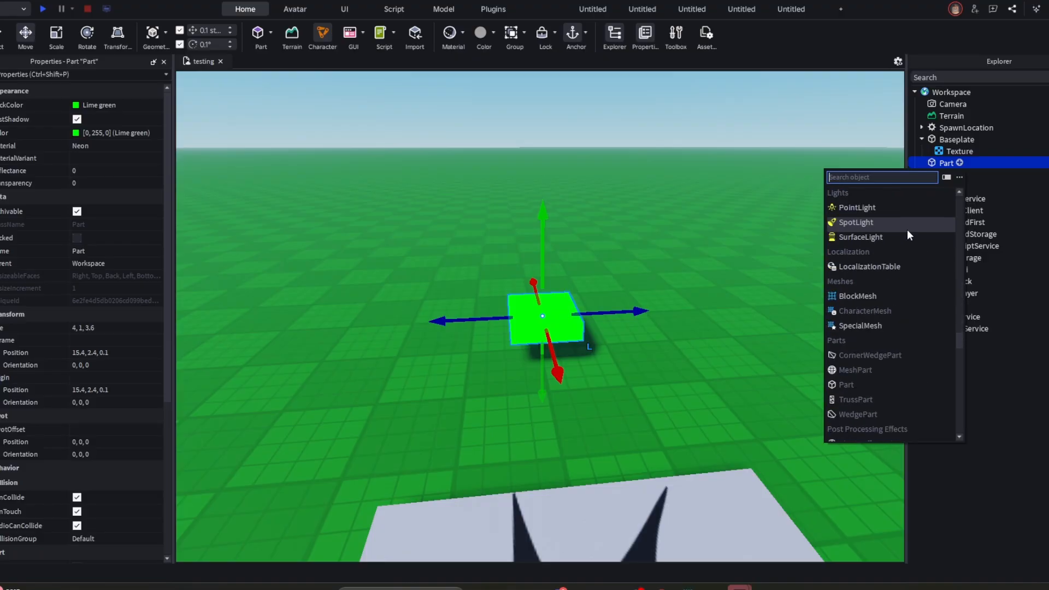
{"action": "scroll", "coordinate": [907, 230], "scroll_direction": "up", "scroll_amount": 12}
{"action": "scroll", "coordinate": [863, 224], "scroll_direction": "up", "scroll_amount": 18}
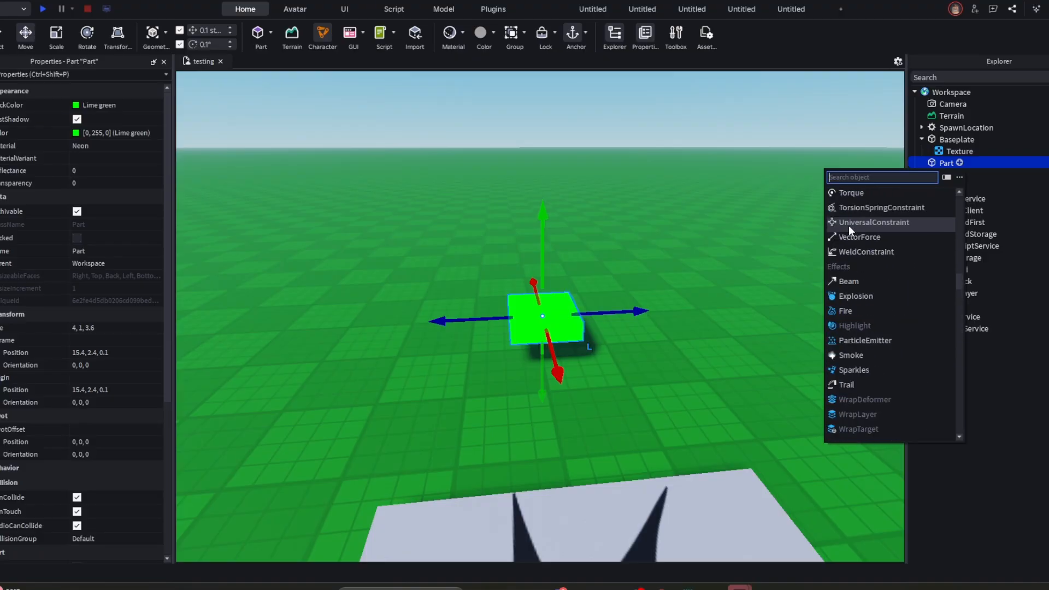
{"action": "scroll", "coordinate": [844, 227], "scroll_direction": "up", "scroll_amount": 10}
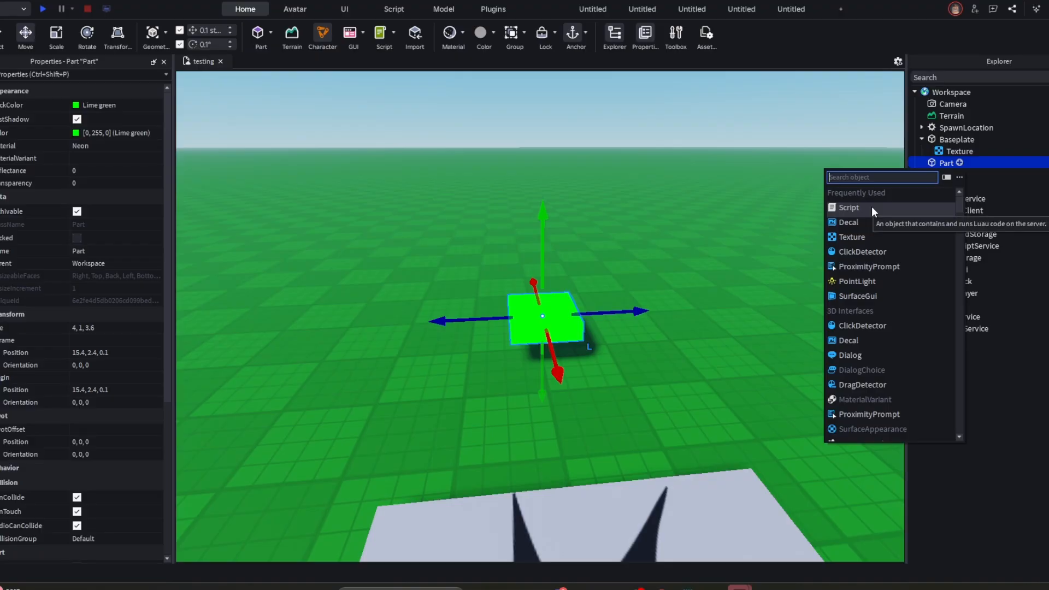
- Search the insertable objects for "particle" and add a ParticleEmitter to the green Part
{"action": "type", "text": "particle"}
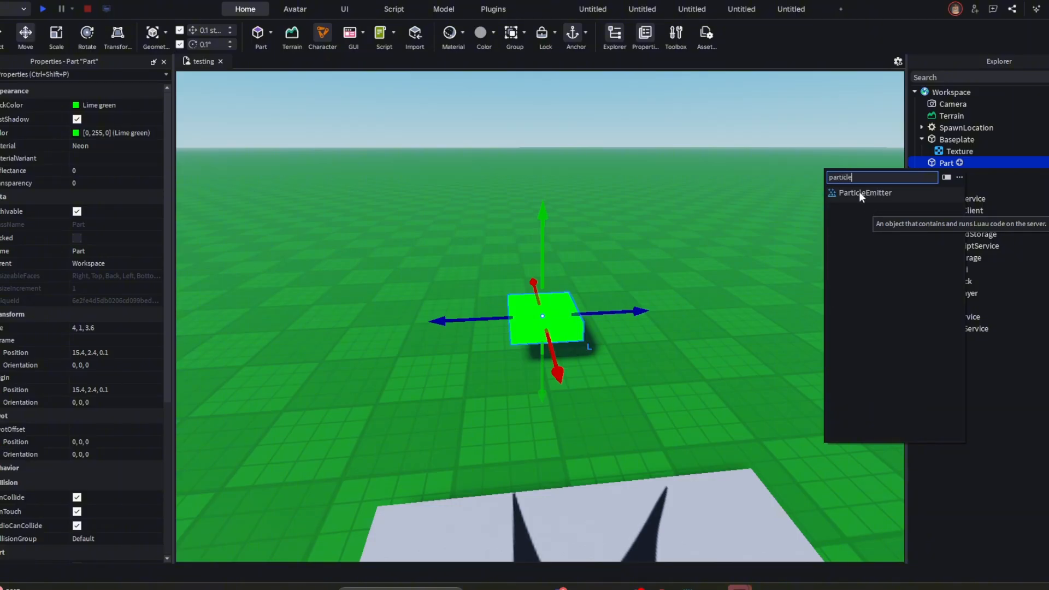
{"action": "left_click", "coordinate": [860, 192]}
- Examine the emitted particles above the green Part from close up and from farther away
{"action": "right_click_drag", "start_coordinate": [644, 351], "coordinate": [641, 354]}
{"action": "key", "text": "d"}
{"action": "right_click_drag", "start_coordinate": [556, 216], "coordinate": [556, 215]}
{"action": "key", "text": "a"}
{"action": "key", "text": "w"}
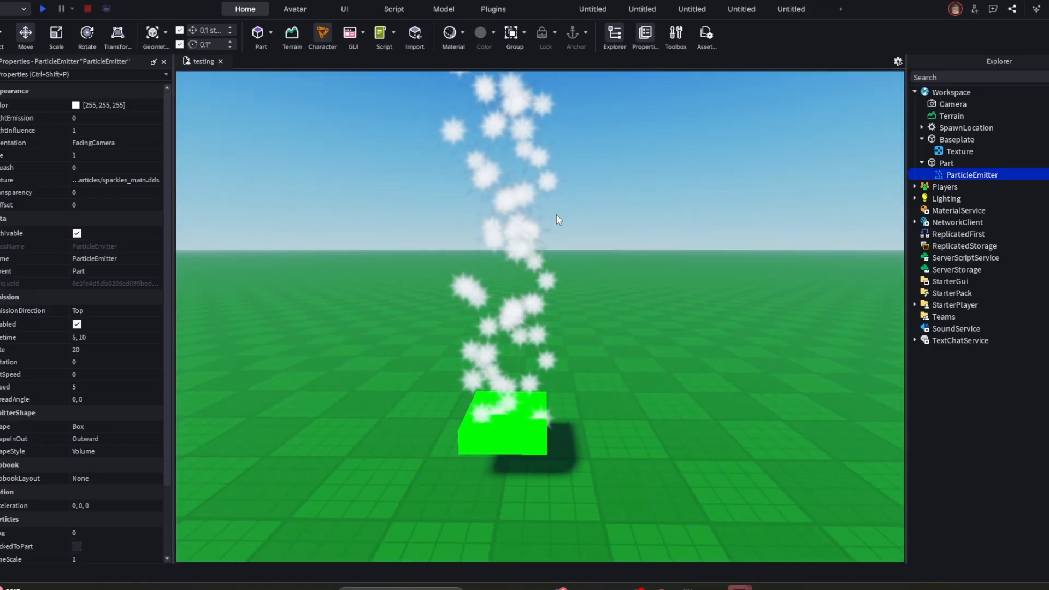
{"action": "scroll", "coordinate": [556, 215], "scroll_direction": "down", "scroll_amount": 3}
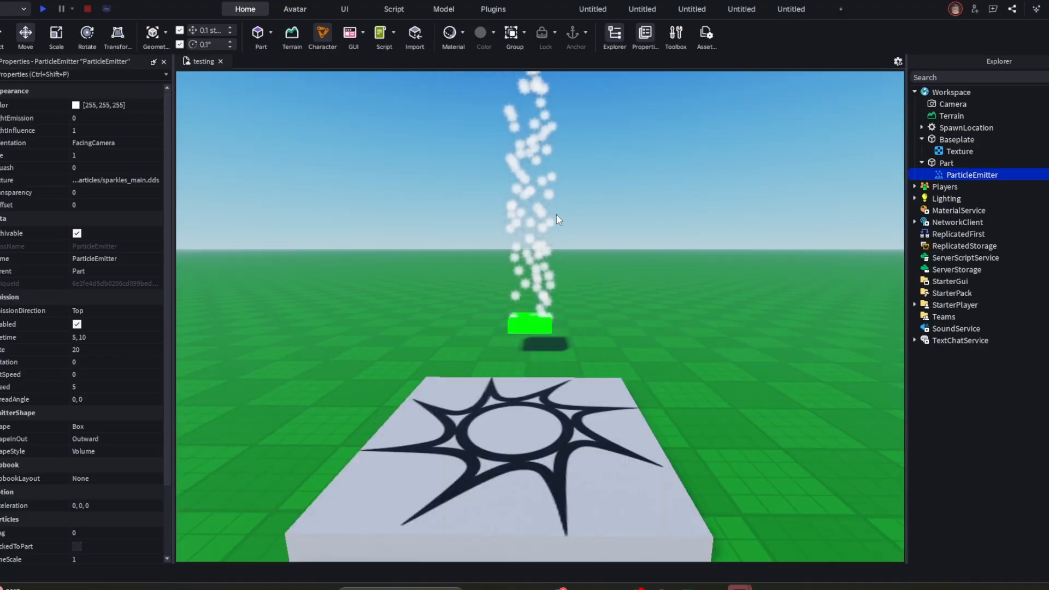
{"action": "key", "text": "w"}
{"action": "right_click_drag", "start_coordinate": [589, 231], "coordinate": [588, 236]}
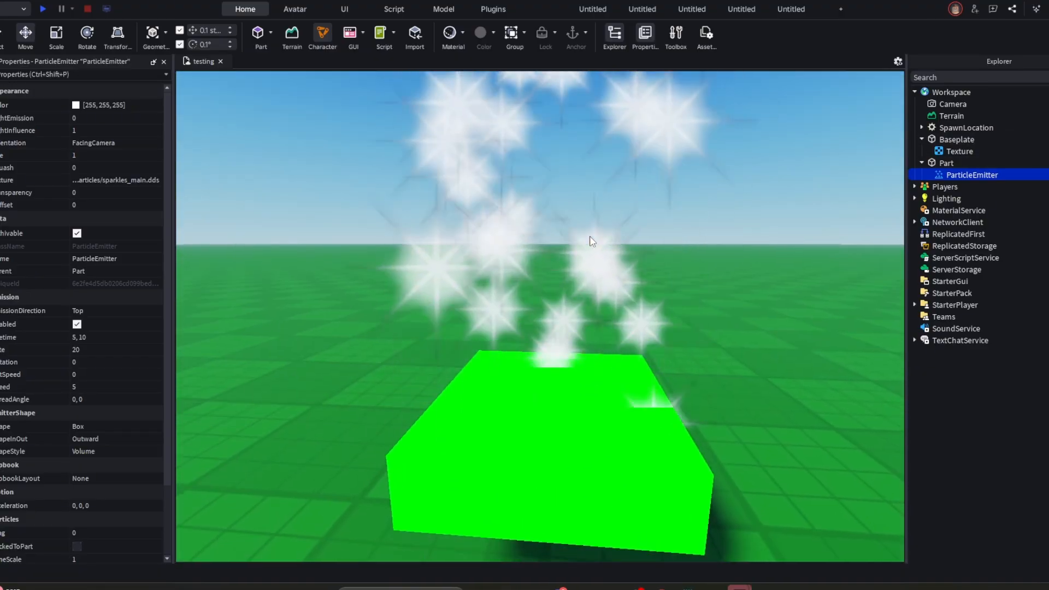
{"action": "scroll", "coordinate": [589, 236], "scroll_direction": "down", "scroll_amount": 3}
- Select the green Part, inspect its parent Workspace, and collapse the Part's children in the Explorer
{"action": "left_click", "coordinate": [562, 299]}
{"action": "left_click", "coordinate": [533, 343]}
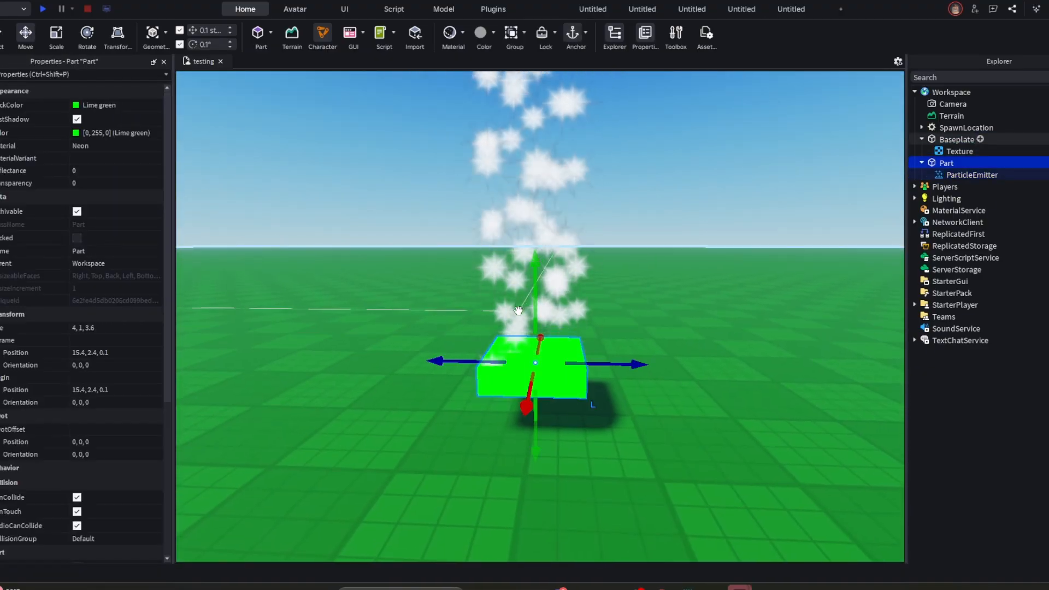
{"action": "left_click", "coordinate": [530, 209]}
{"action": "left_click", "coordinate": [534, 376]}
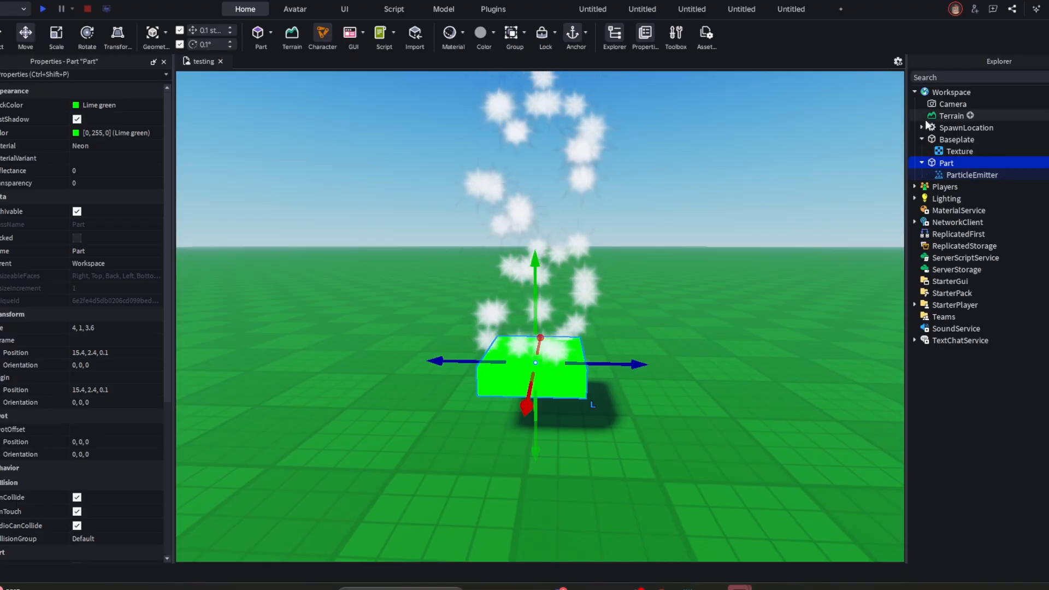
{"action": "left_click", "coordinate": [927, 93]}
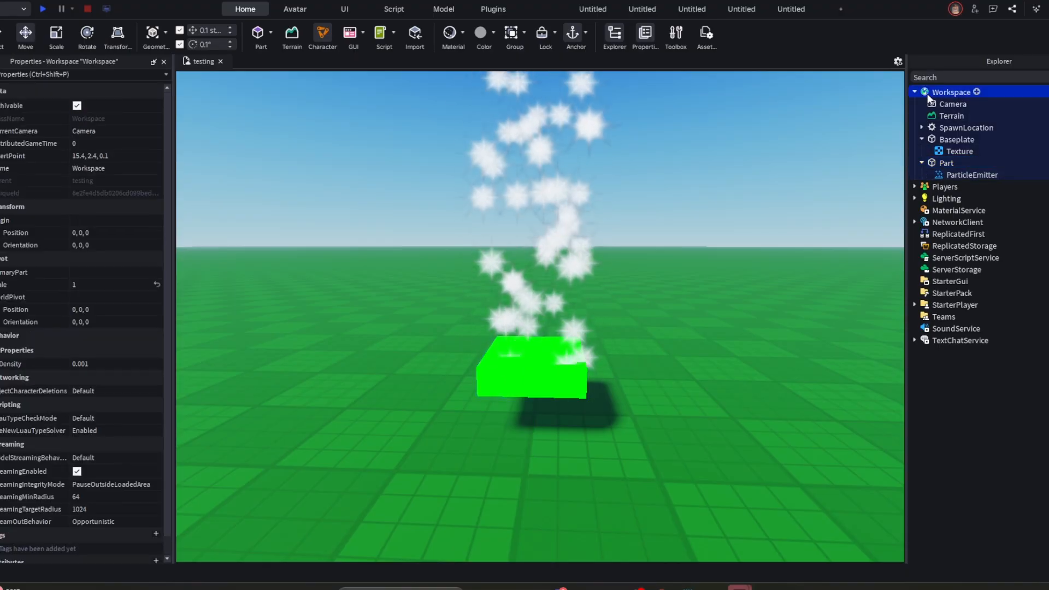
{"action": "left_click", "coordinate": [923, 157]}
{"action": "left_click", "coordinate": [922, 162]}
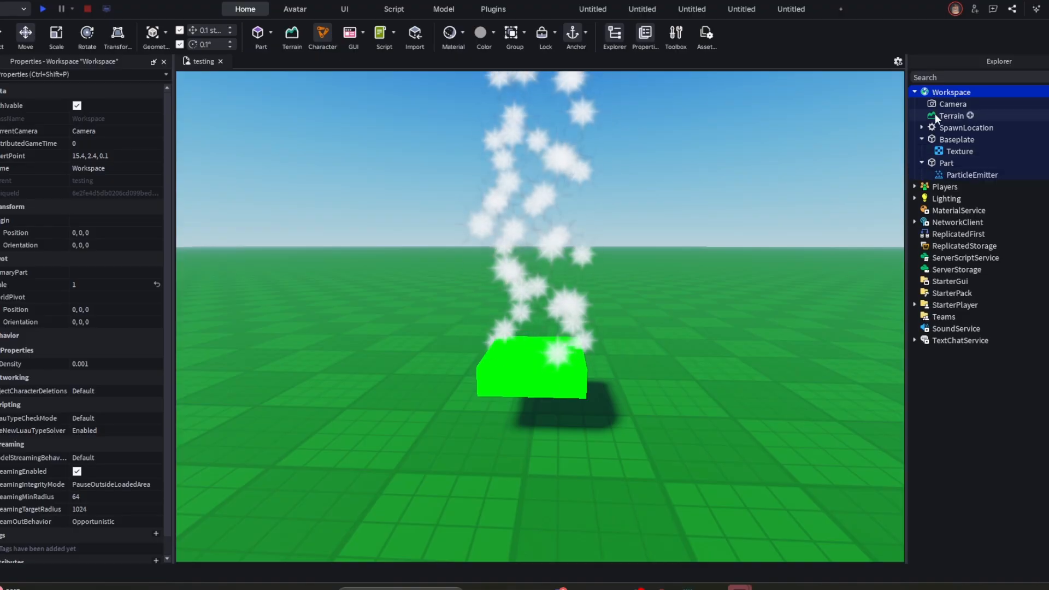
{"action": "left_click", "coordinate": [921, 163]}
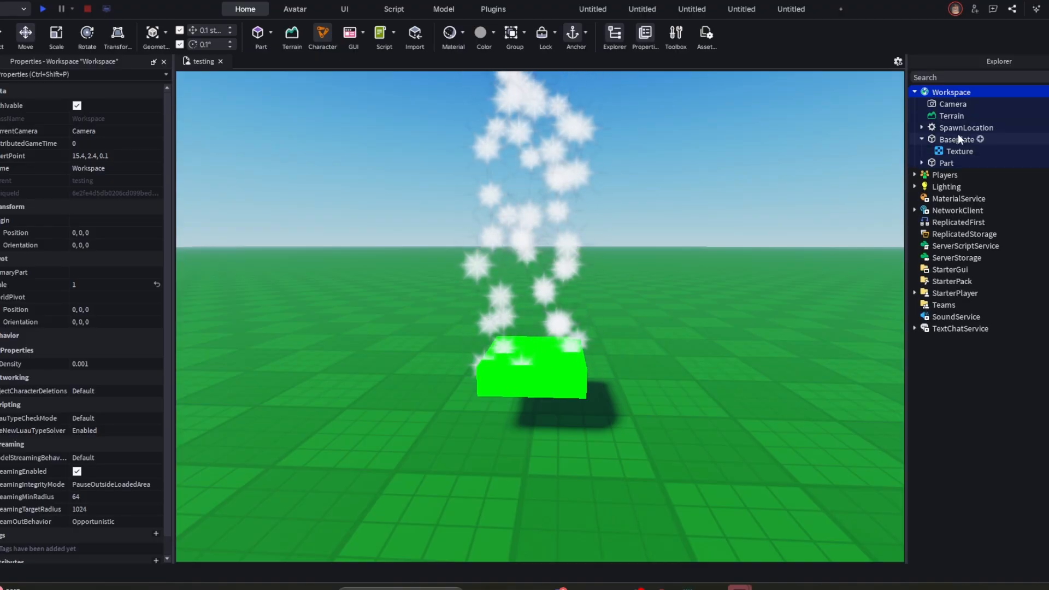
- Expand the green Part in the Explorer and inspect its child ParticleEmitter
{"action": "left_click", "coordinate": [540, 387]}
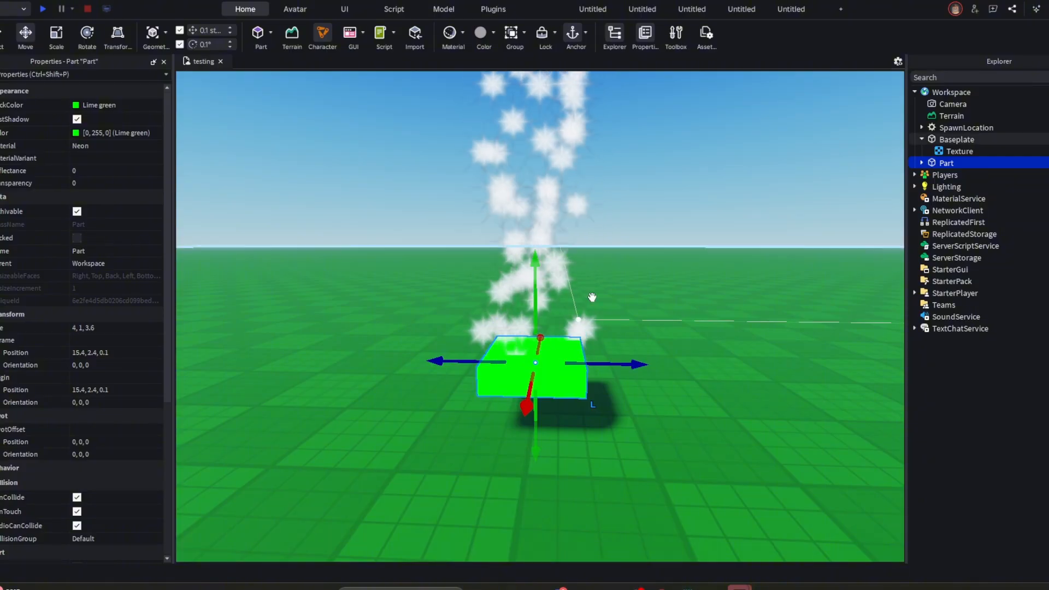
{"action": "left_click", "coordinate": [922, 163]}
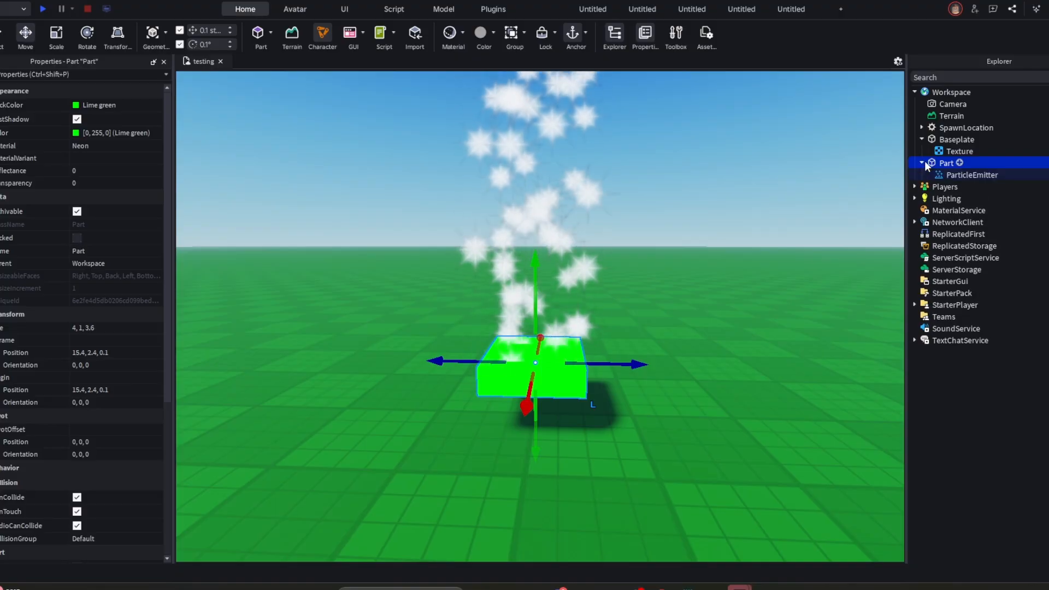
{"action": "left_click", "coordinate": [959, 175]}
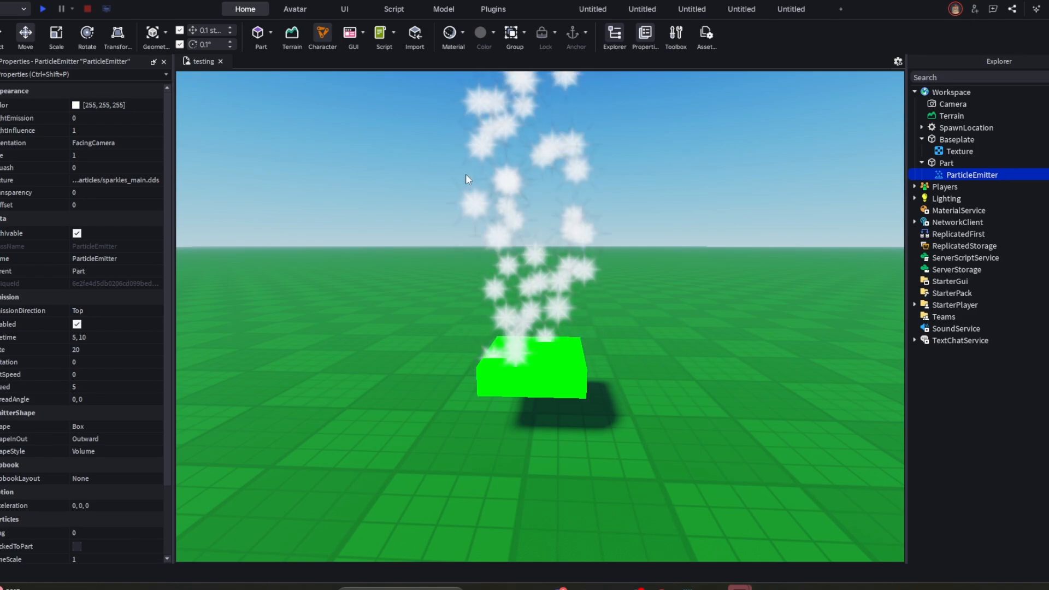
{"action": "left_click", "coordinate": [466, 174]}
- Rename the green Part to "emitter"
{"action": "left_click", "coordinate": [944, 163]}
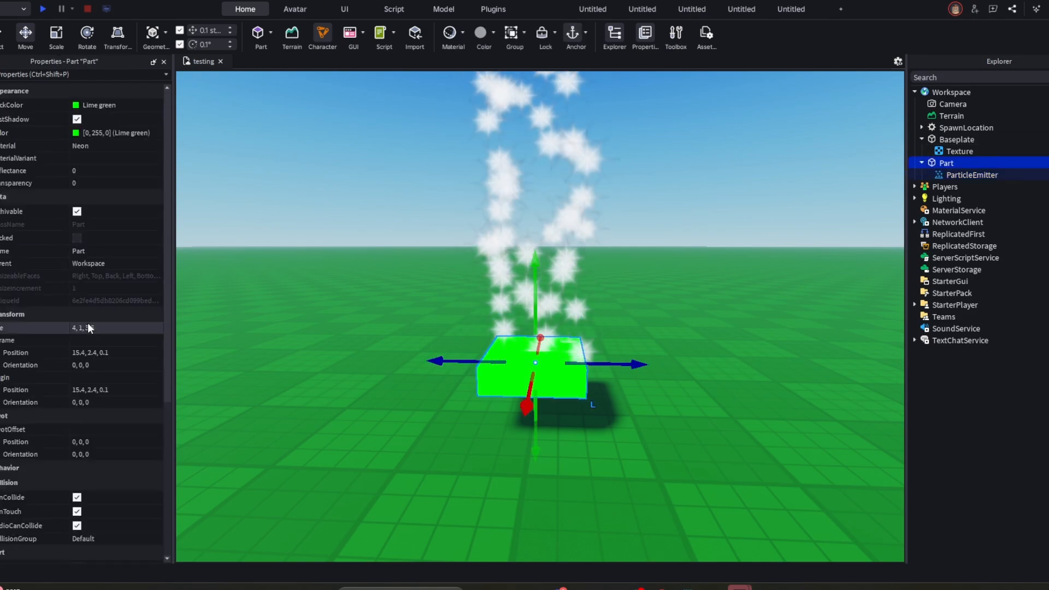
{"action": "left_click", "coordinate": [91, 252]}
{"action": "type", "text": "emitter"}
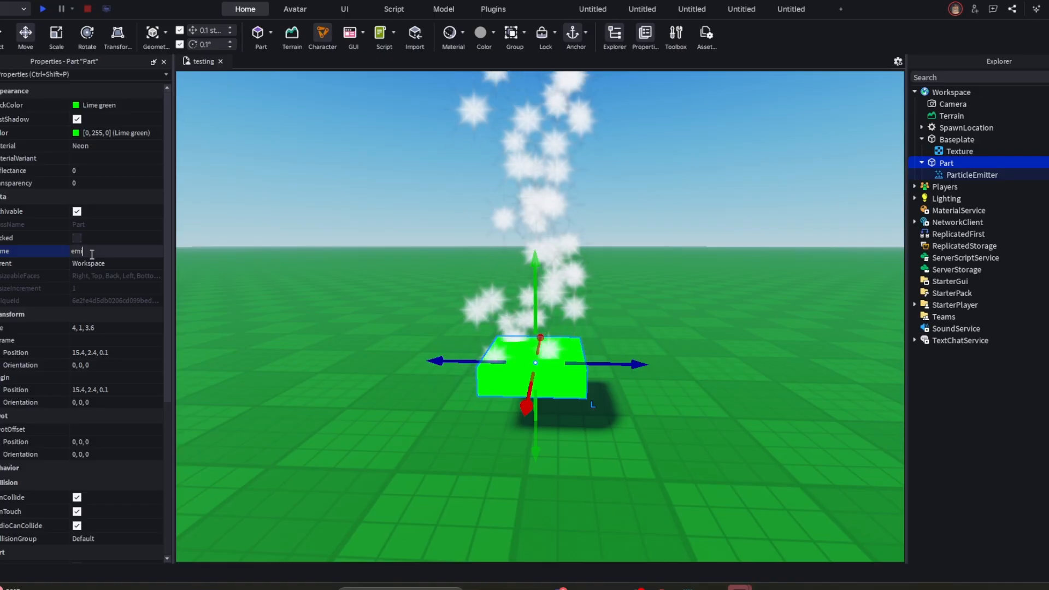
{"action": "key", "text": "Return"}
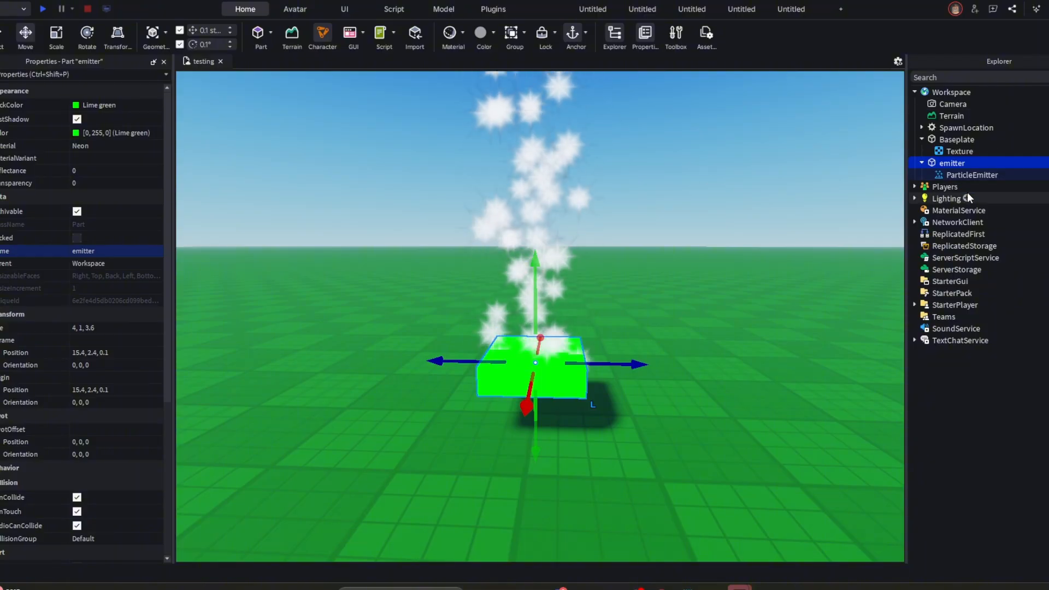
- Rename the ParticleEmitter inside the emitter part to "particles"
{"action": "left_click", "coordinate": [945, 177]}
{"action": "left_click", "coordinate": [123, 258]}
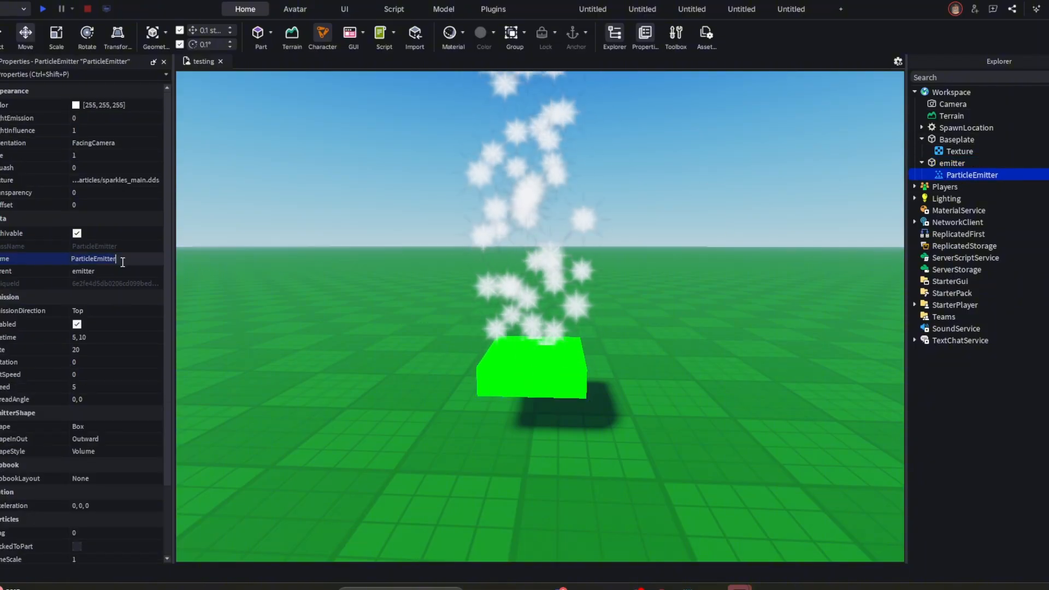
{"action": "type", "text": "Particles"}
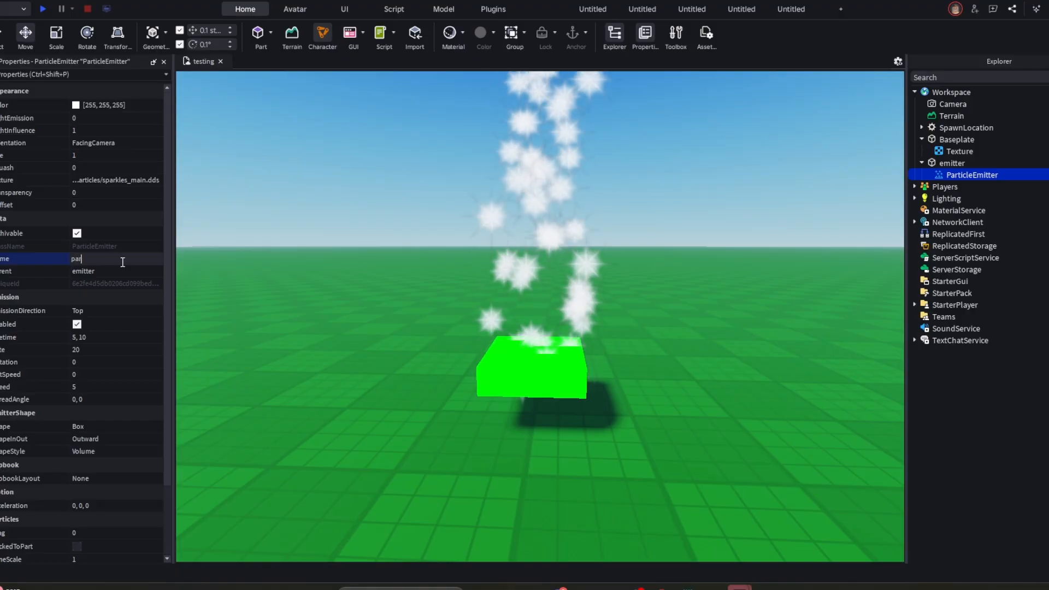
{"action": "key", "text": "Return"}
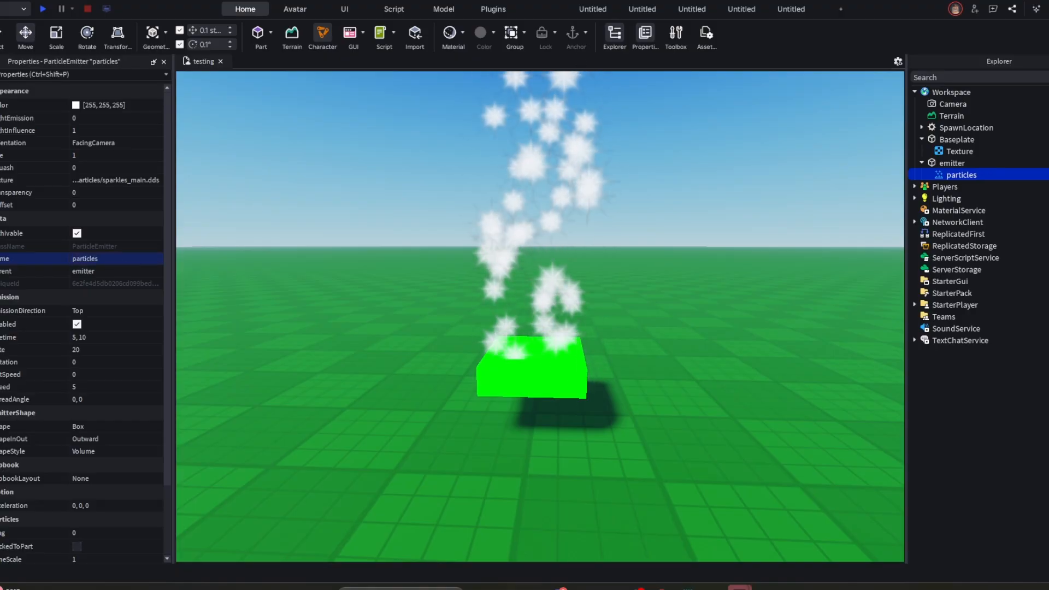
{"action": "right_click_drag", "start_coordinate": [552, 356], "coordinate": [552, 351]}
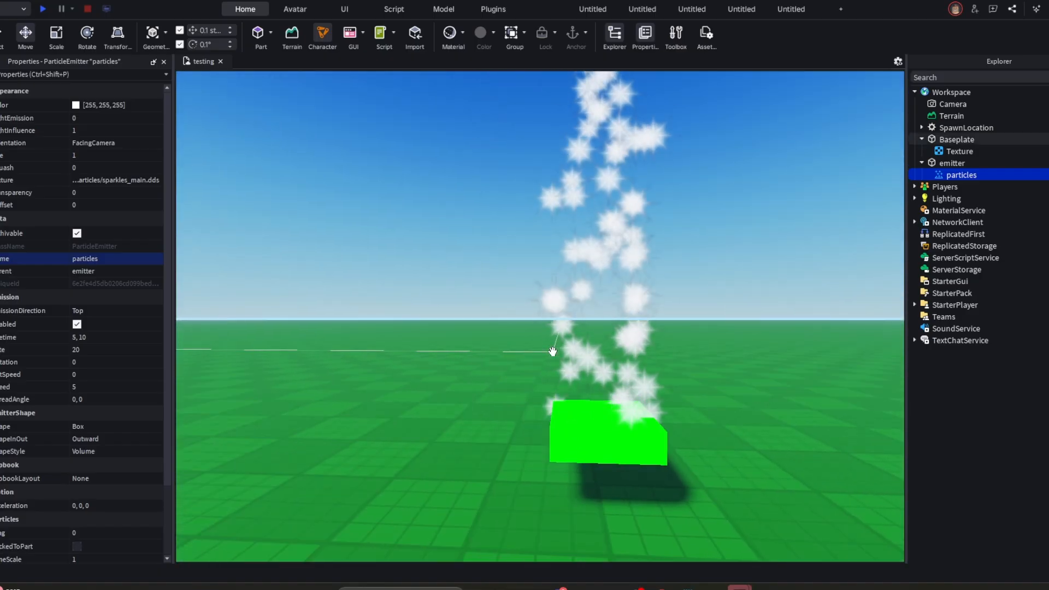
- Select the emitter part to view its properties, and reselect its child particles in the Explorer
{"action": "left_click", "coordinate": [637, 187]}
{"action": "left_click", "coordinate": [578, 457]}
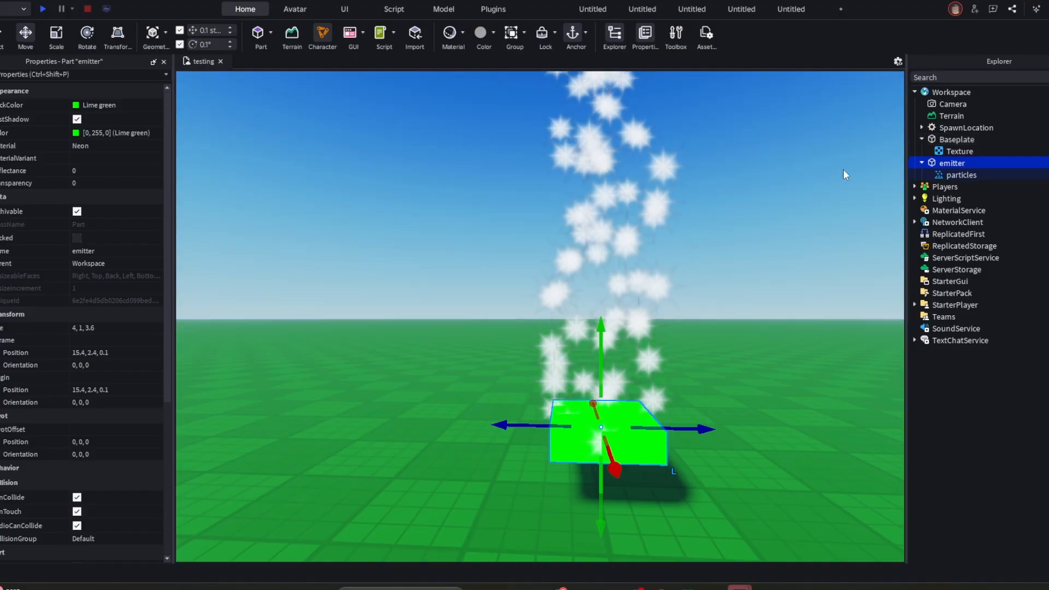
{"action": "left_click", "coordinate": [951, 176]}
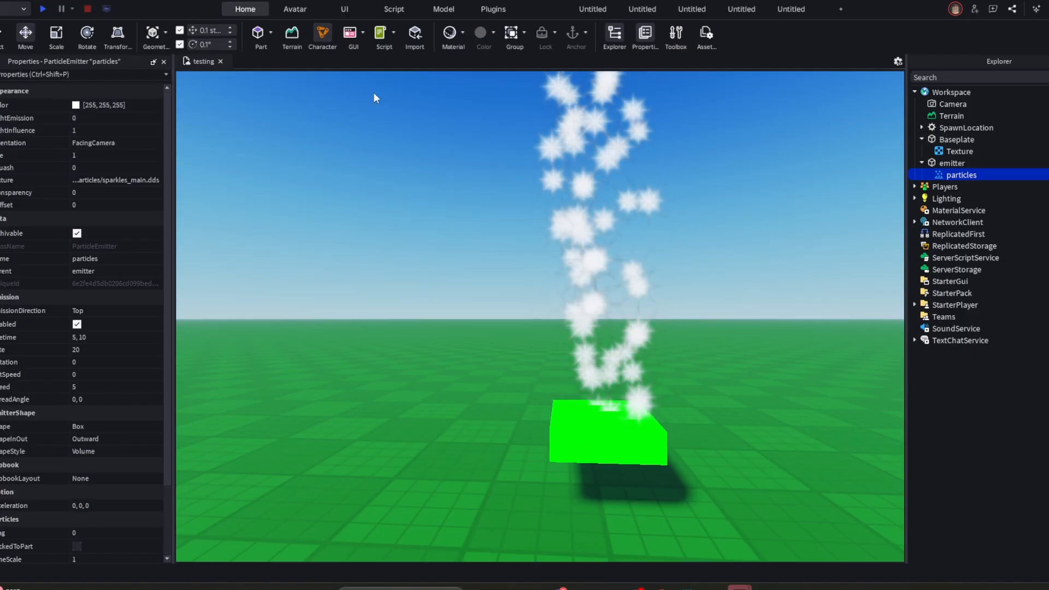
- Try a Size of 10 on the particles, view the effect, and undo the change
{"action": "left_click", "coordinate": [132, 155]}
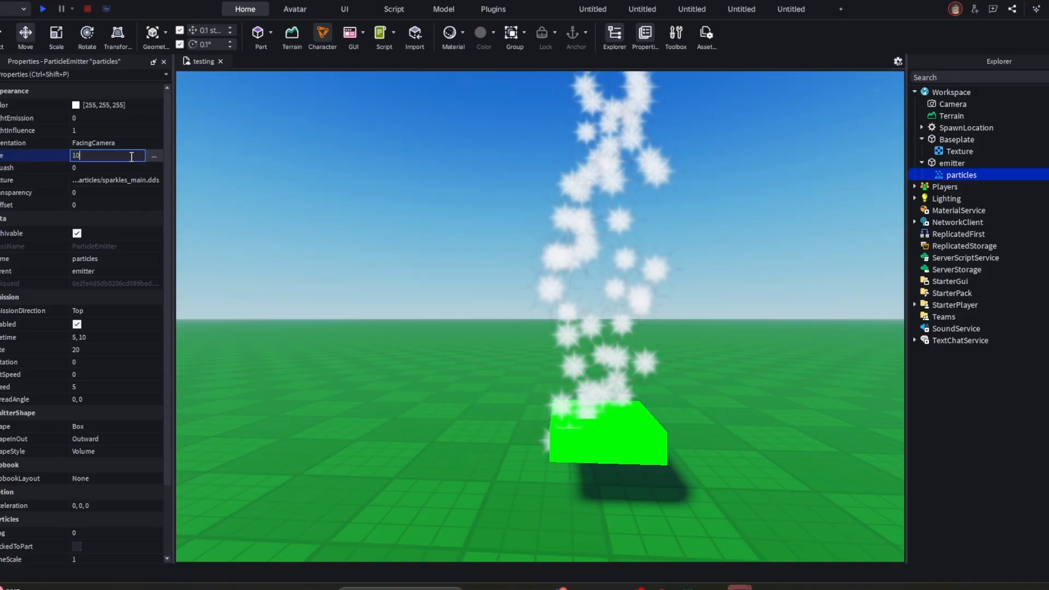
{"action": "key", "text": "Return"}
{"action": "right_click_drag", "start_coordinate": [674, 245], "coordinate": [675, 246]}
{"action": "scroll", "coordinate": [675, 245], "scroll_direction": "down", "scroll_amount": 3}
{"action": "scroll", "coordinate": [675, 245], "scroll_direction": "up", "scroll_amount": 1}
{"action": "key", "text": "ctrl+z"}
{"action": "scroll", "coordinate": [677, 253], "scroll_direction": "up", "scroll_amount": 2}
{"action": "scroll", "coordinate": [683, 261], "scroll_direction": "down", "scroll_amount": 2}
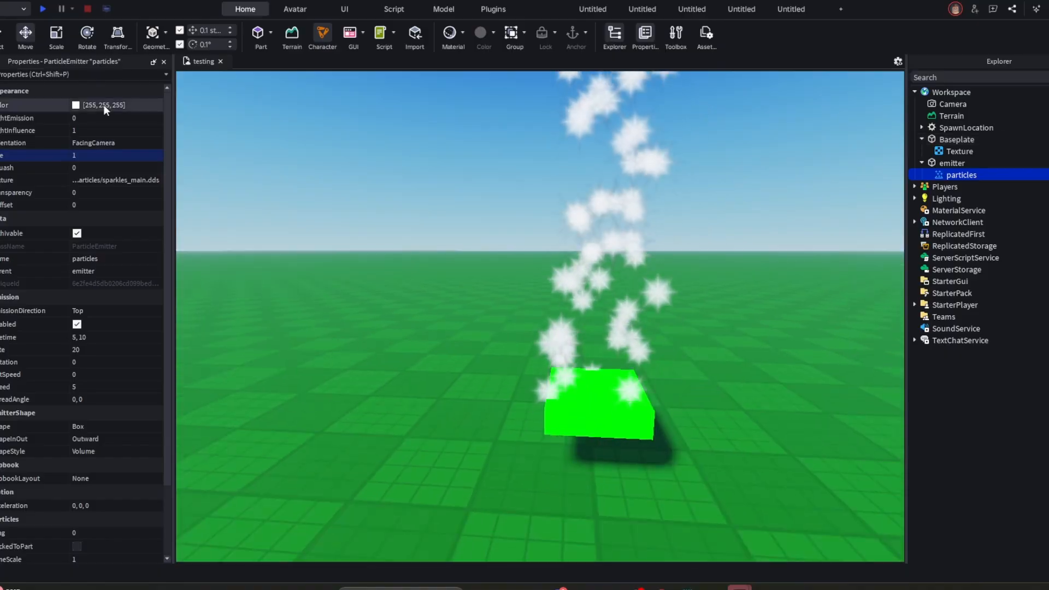
- Try a Squash value of 10 on the particles and undo it
{"action": "key", "text": "Return"}
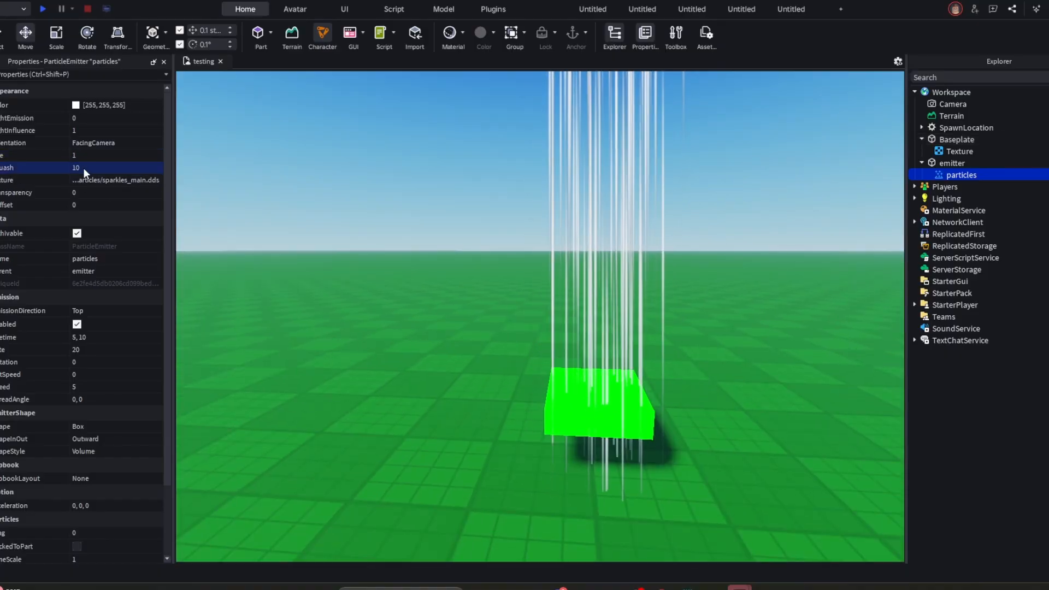
{"action": "right_click_drag", "start_coordinate": [400, 174], "coordinate": [400, 173]}
{"action": "key", "text": "ctrl+z"}
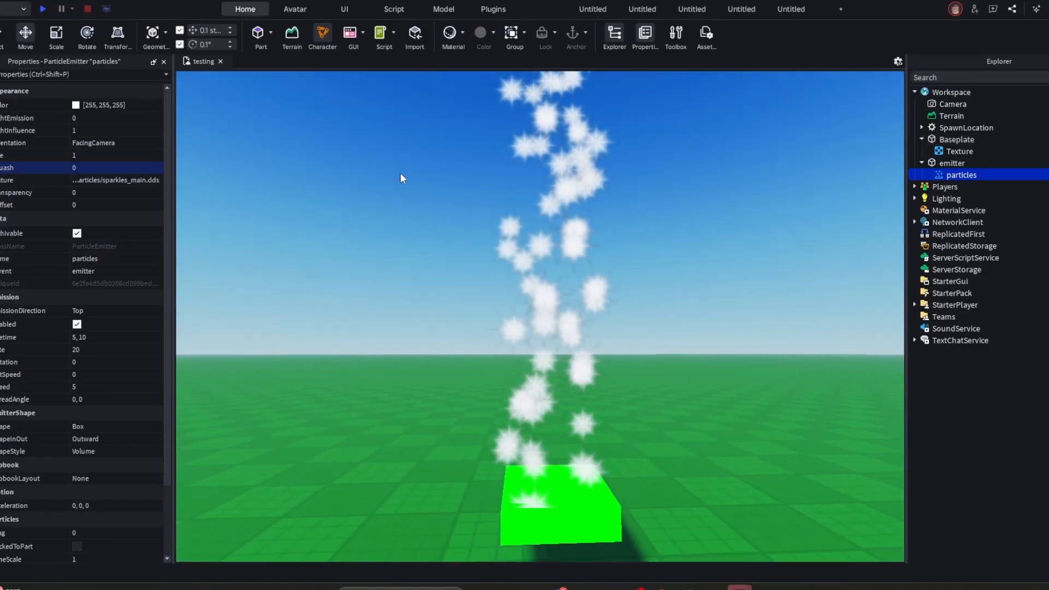
- Try an emission Rate of 50 on the particles and undo it
{"action": "left_click", "coordinate": [91, 348]}
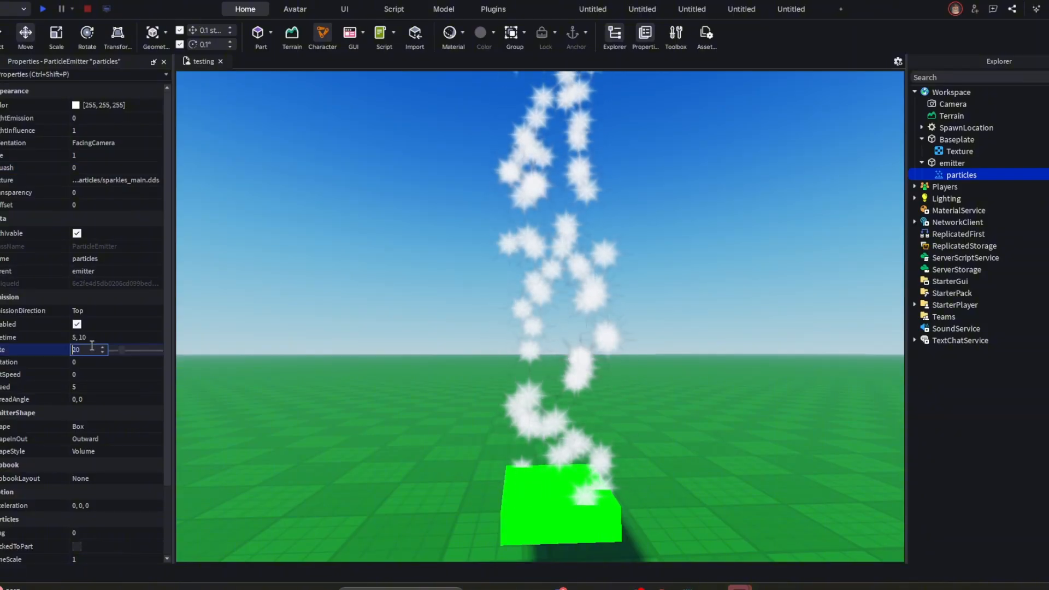
{"action": "type", "text": "50"}
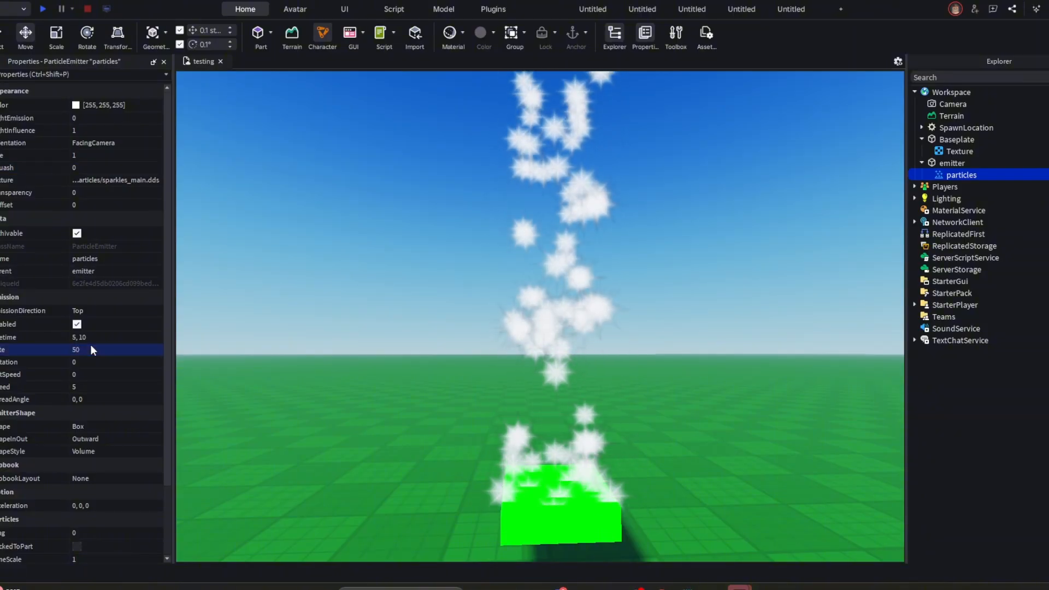
{"action": "key", "text": "Return"}
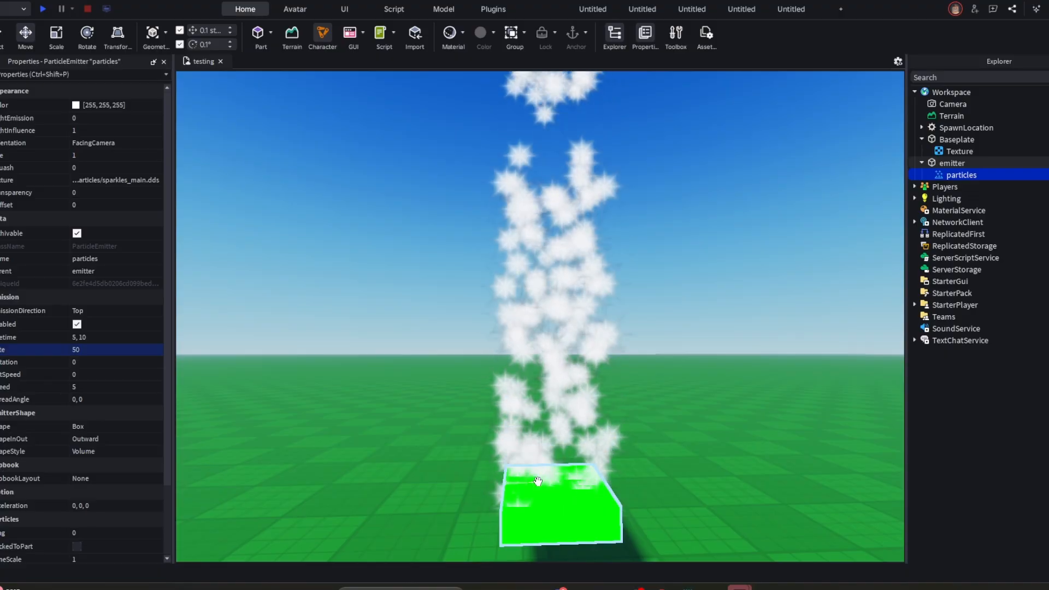
{"action": "key", "text": "ctrl+z"}
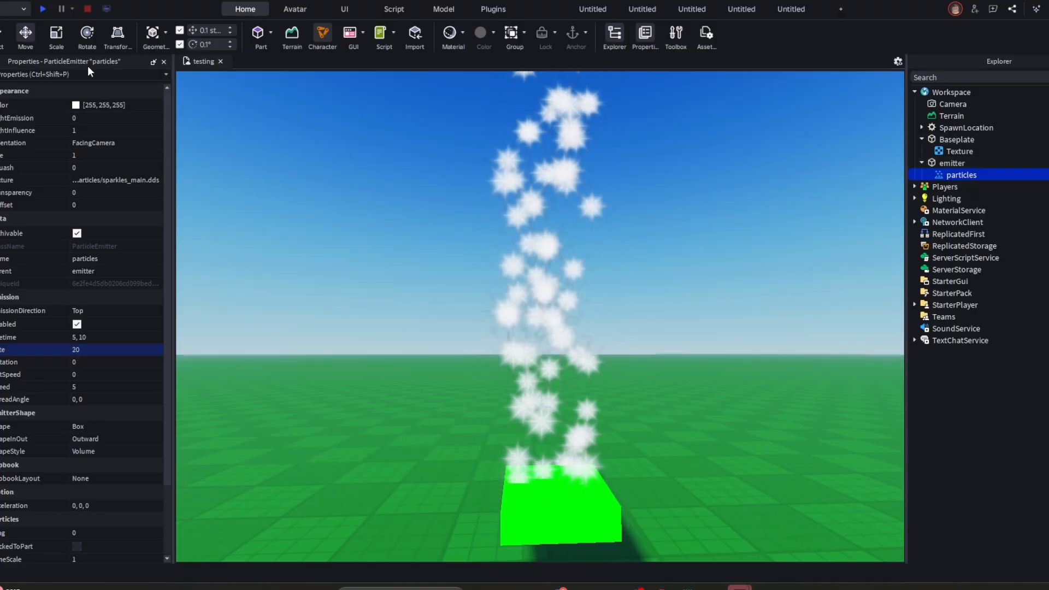
- Set the particles' Color to bright green, RGB 0, 255, 8
{"action": "left_click", "coordinate": [73, 106]}
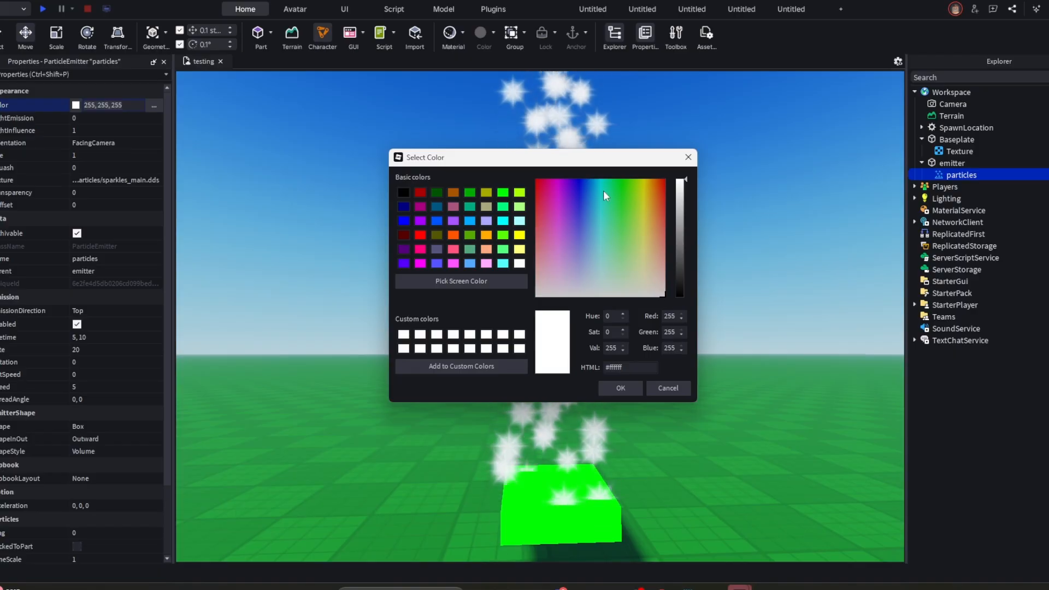
{"action": "left_click", "coordinate": [622, 179]}
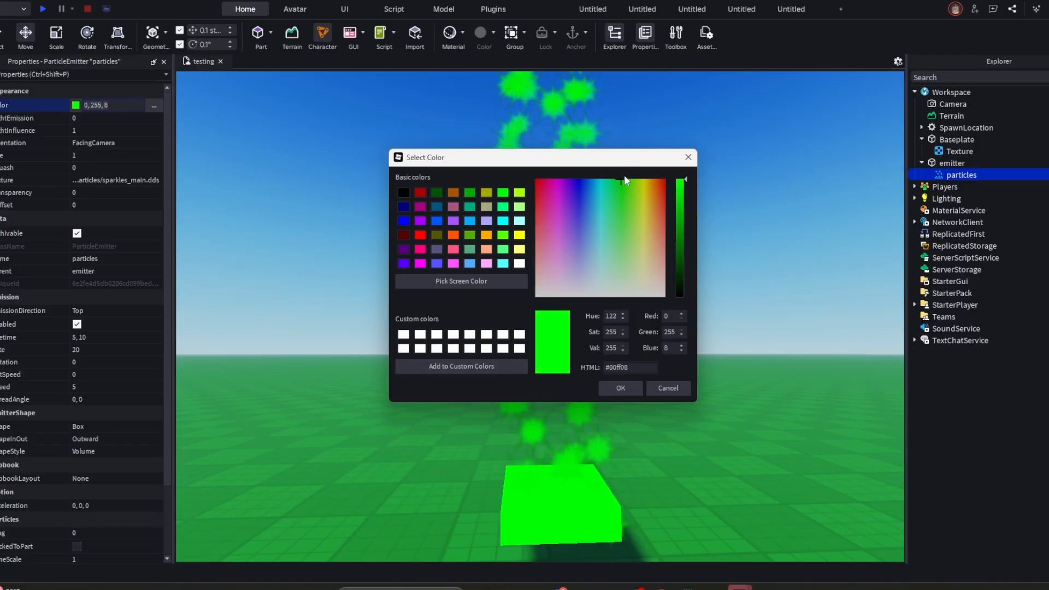
{"action": "left_click", "coordinate": [619, 393]}
- Insert a new Part as a child of the emitter part
{"action": "left_click", "coordinate": [618, 284]}
{"action": "right_click_drag", "start_coordinate": [617, 284], "coordinate": [609, 276]}
{"action": "scroll", "coordinate": [609, 276], "scroll_direction": "up", "scroll_amount": 3}
{"action": "left_click", "coordinate": [611, 360]}
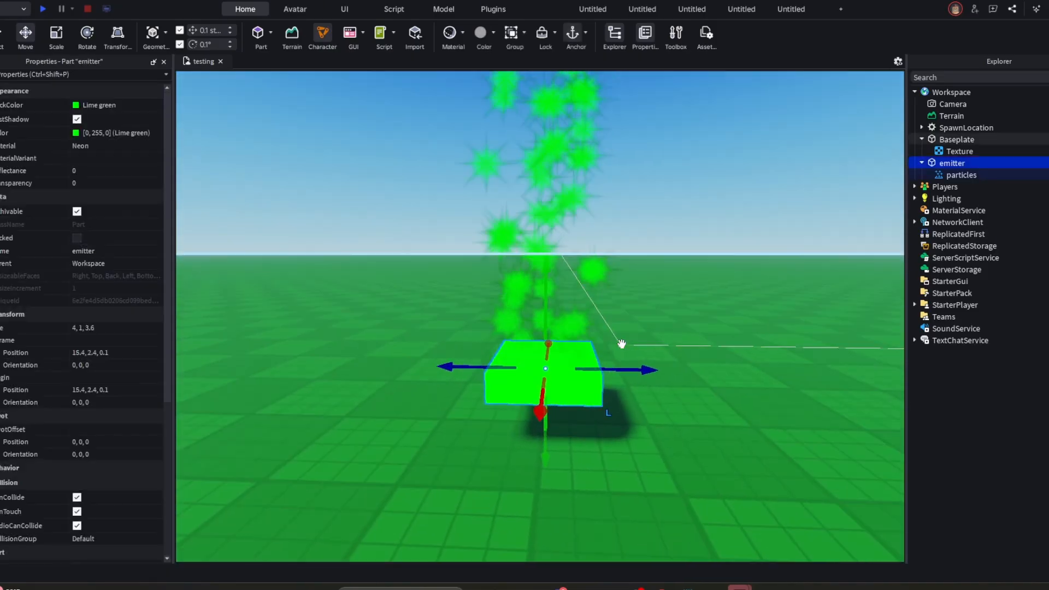
{"action": "left_click", "coordinate": [970, 163]}
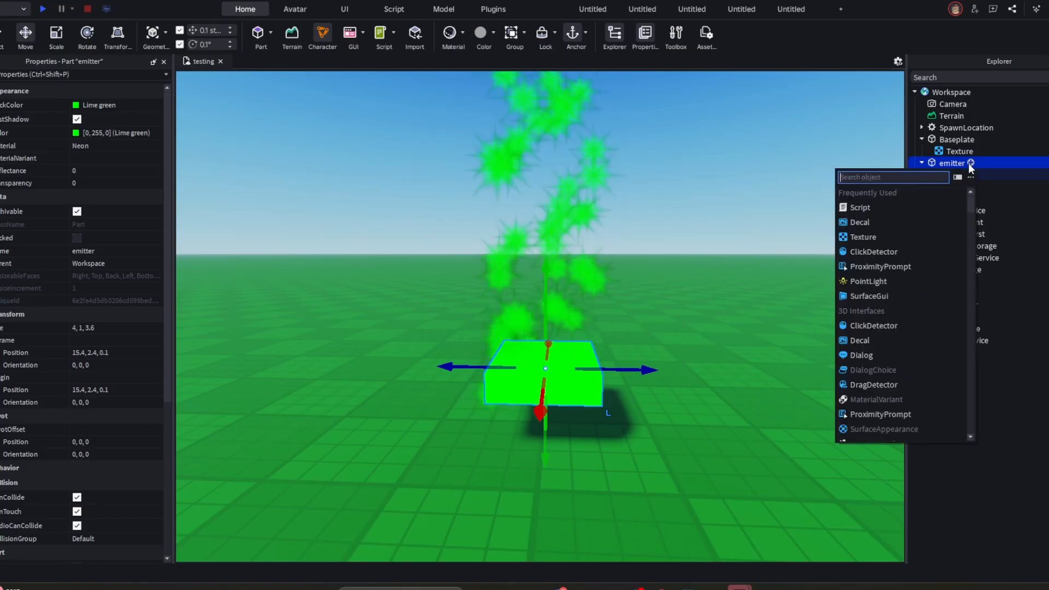
{"action": "type", "text": "part"}
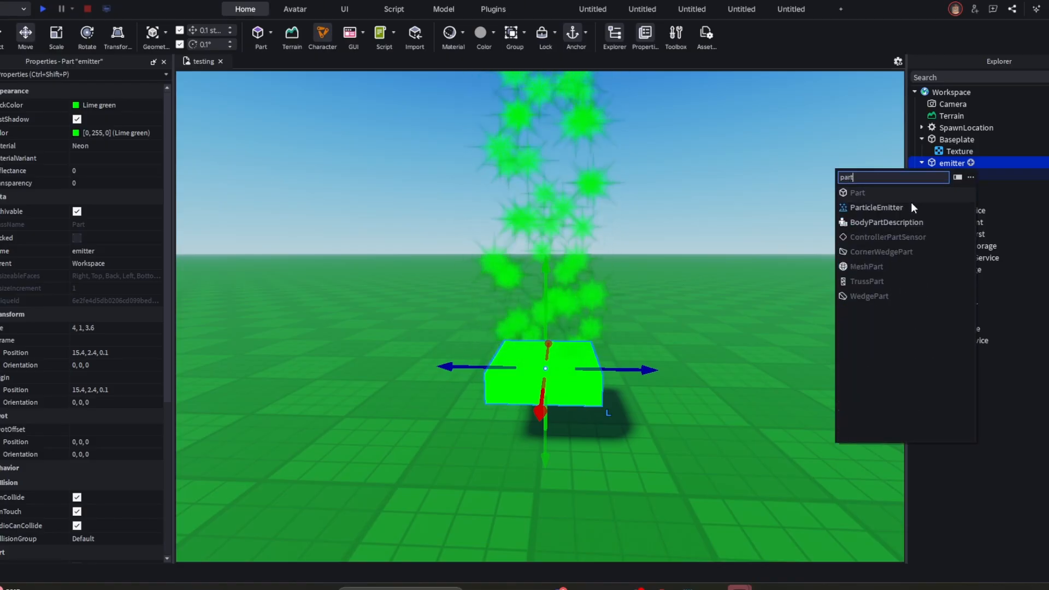
{"action": "left_click", "coordinate": [857, 192]}
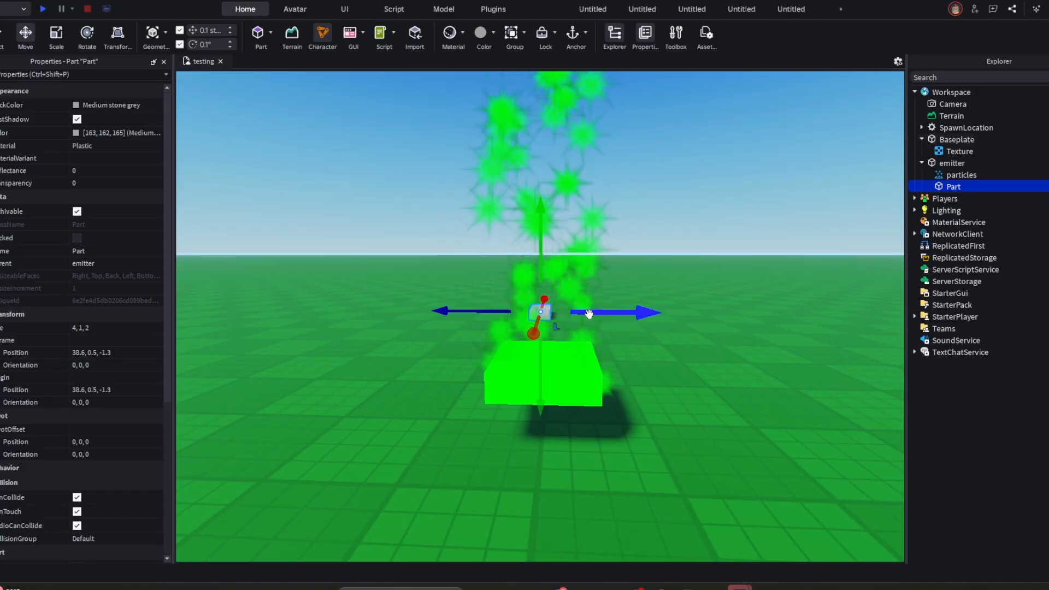
- Move the emitter part together with its child Part, placing the emitter at about 13.7, 2.4, 1.1
{"action": "left_click", "coordinate": [624, 218]}
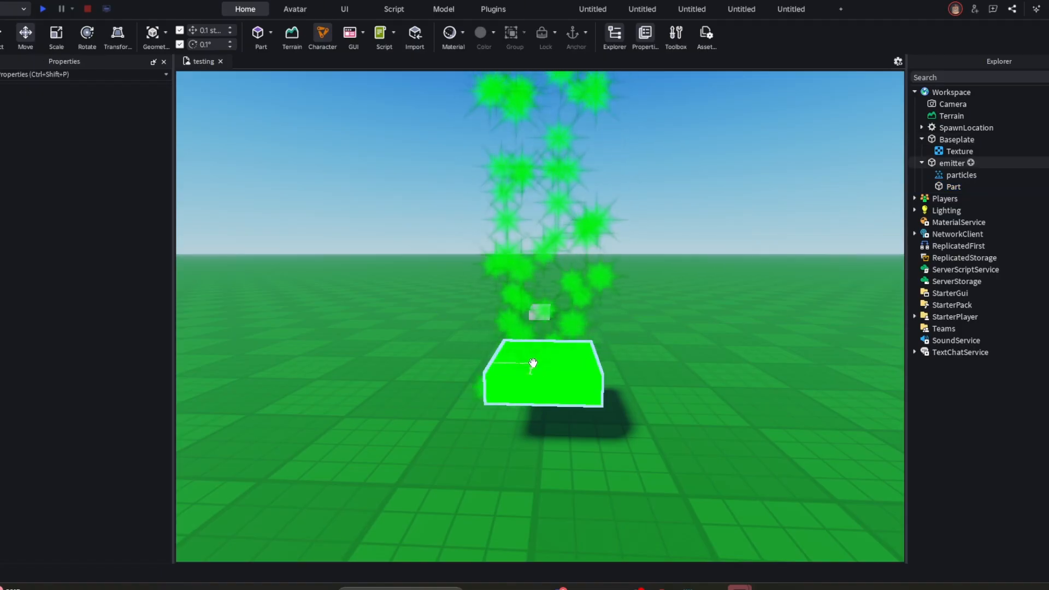
{"action": "left_click_drag", "start_coordinate": [544, 369], "coordinate": [576, 473]}
{"action": "scroll", "coordinate": [573, 351], "scroll_direction": "up", "scroll_amount": 2}
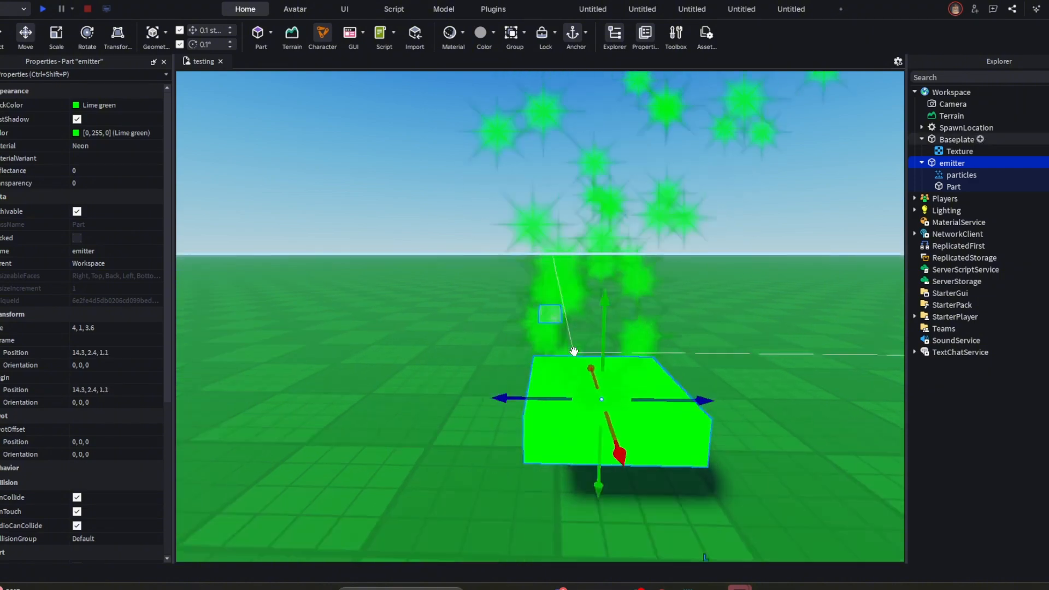
{"action": "right_click_drag", "start_coordinate": [574, 351], "coordinate": [637, 306]}
{"action": "scroll", "coordinate": [636, 306], "scroll_direction": "down", "scroll_amount": 2}
{"action": "mouse_move", "coordinate": [667, 301]}
{"action": "left_mouse_down"}
{"action": "mouse_move", "coordinate": [650, 300]}
{"action": "mouse_move", "coordinate": [677, 295]}
{"action": "left_mouse_up"}
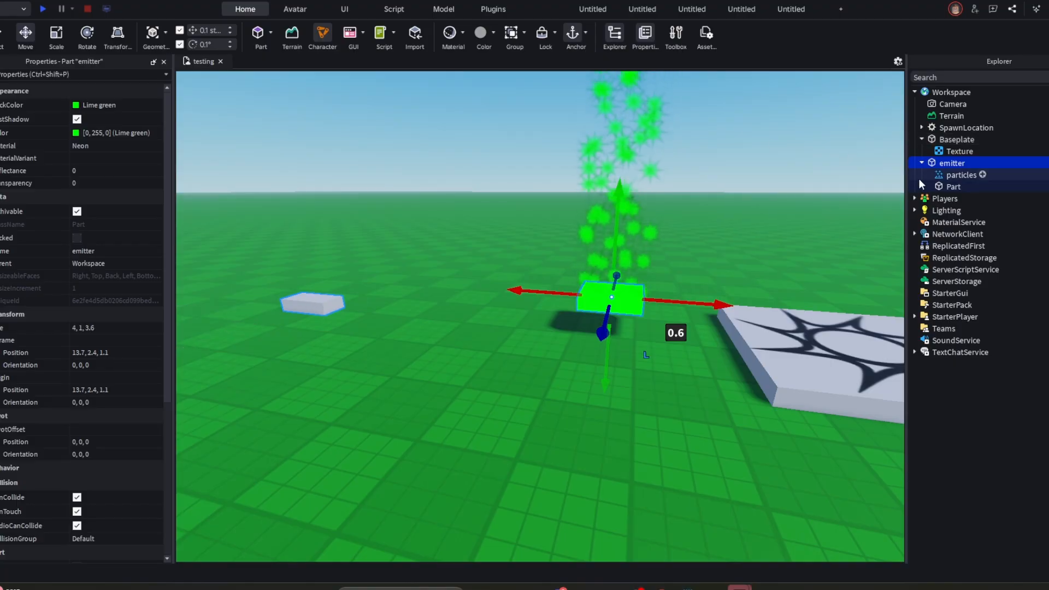
- Move the child Part on its own to about 14.7, 0.5, -0.3, beside the emitter part
{"action": "left_click", "coordinate": [953, 187]}
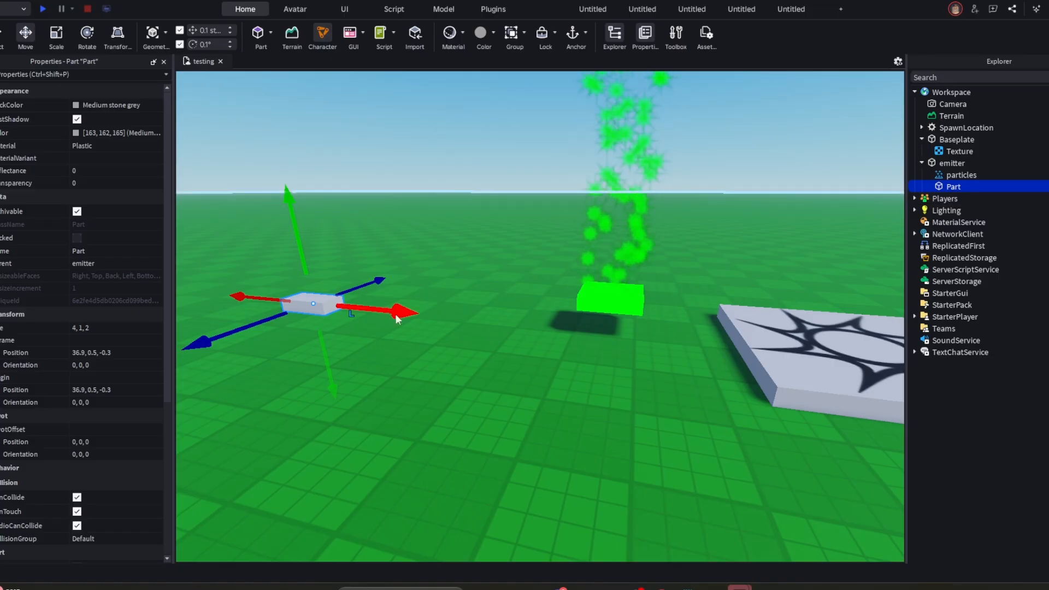
{"action": "left_click_drag", "start_coordinate": [397, 319], "coordinate": [333, 282]}
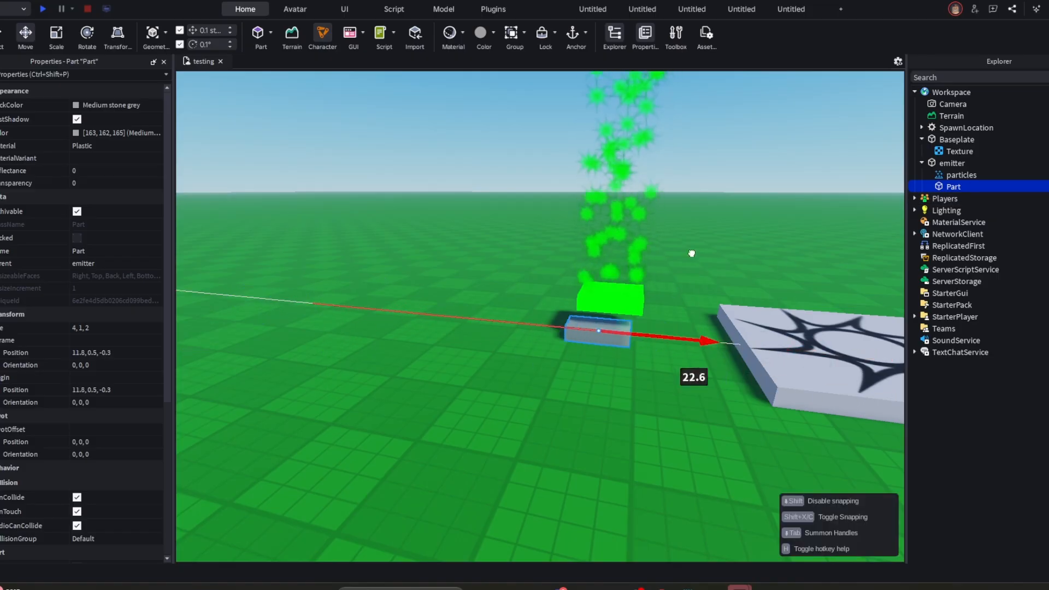
{"action": "left_click_drag", "start_coordinate": [628, 234], "coordinate": [777, 201]}
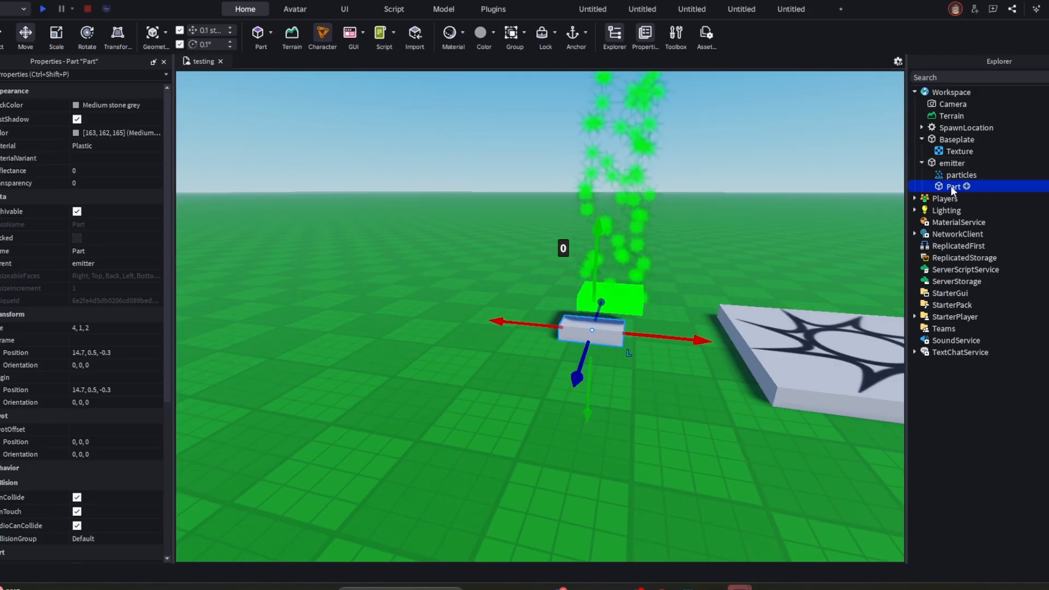
- Reparent the grey Part from emitter to Workspace, and move the emitter part a short distance away from it
{"action": "left_click_drag", "start_coordinate": [951, 186], "coordinate": [955, 92]}
{"action": "left_click", "coordinate": [704, 255]}
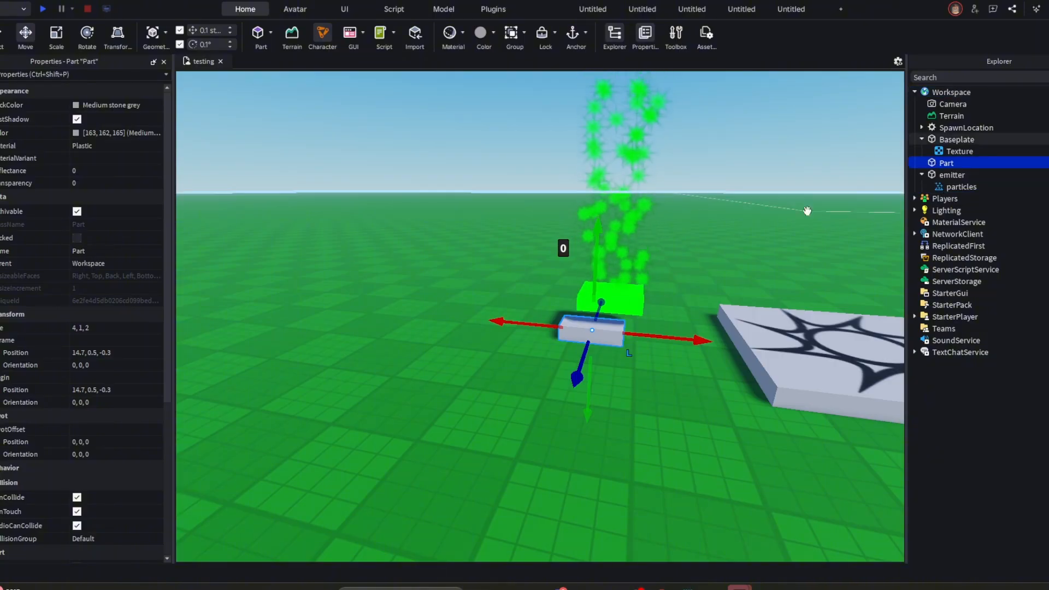
{"action": "left_click_drag", "start_coordinate": [611, 297], "coordinate": [652, 304]}
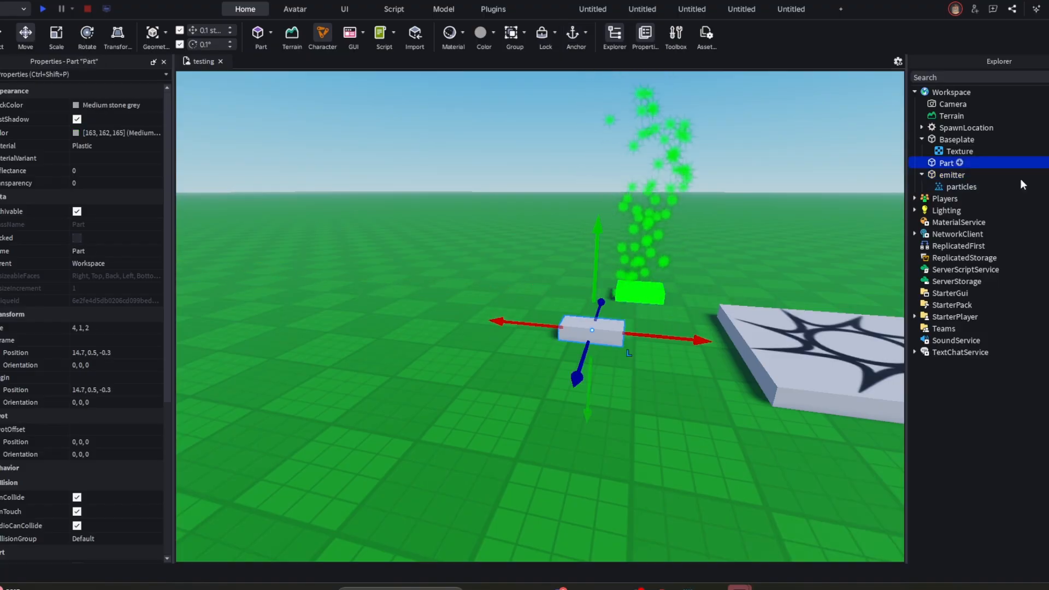